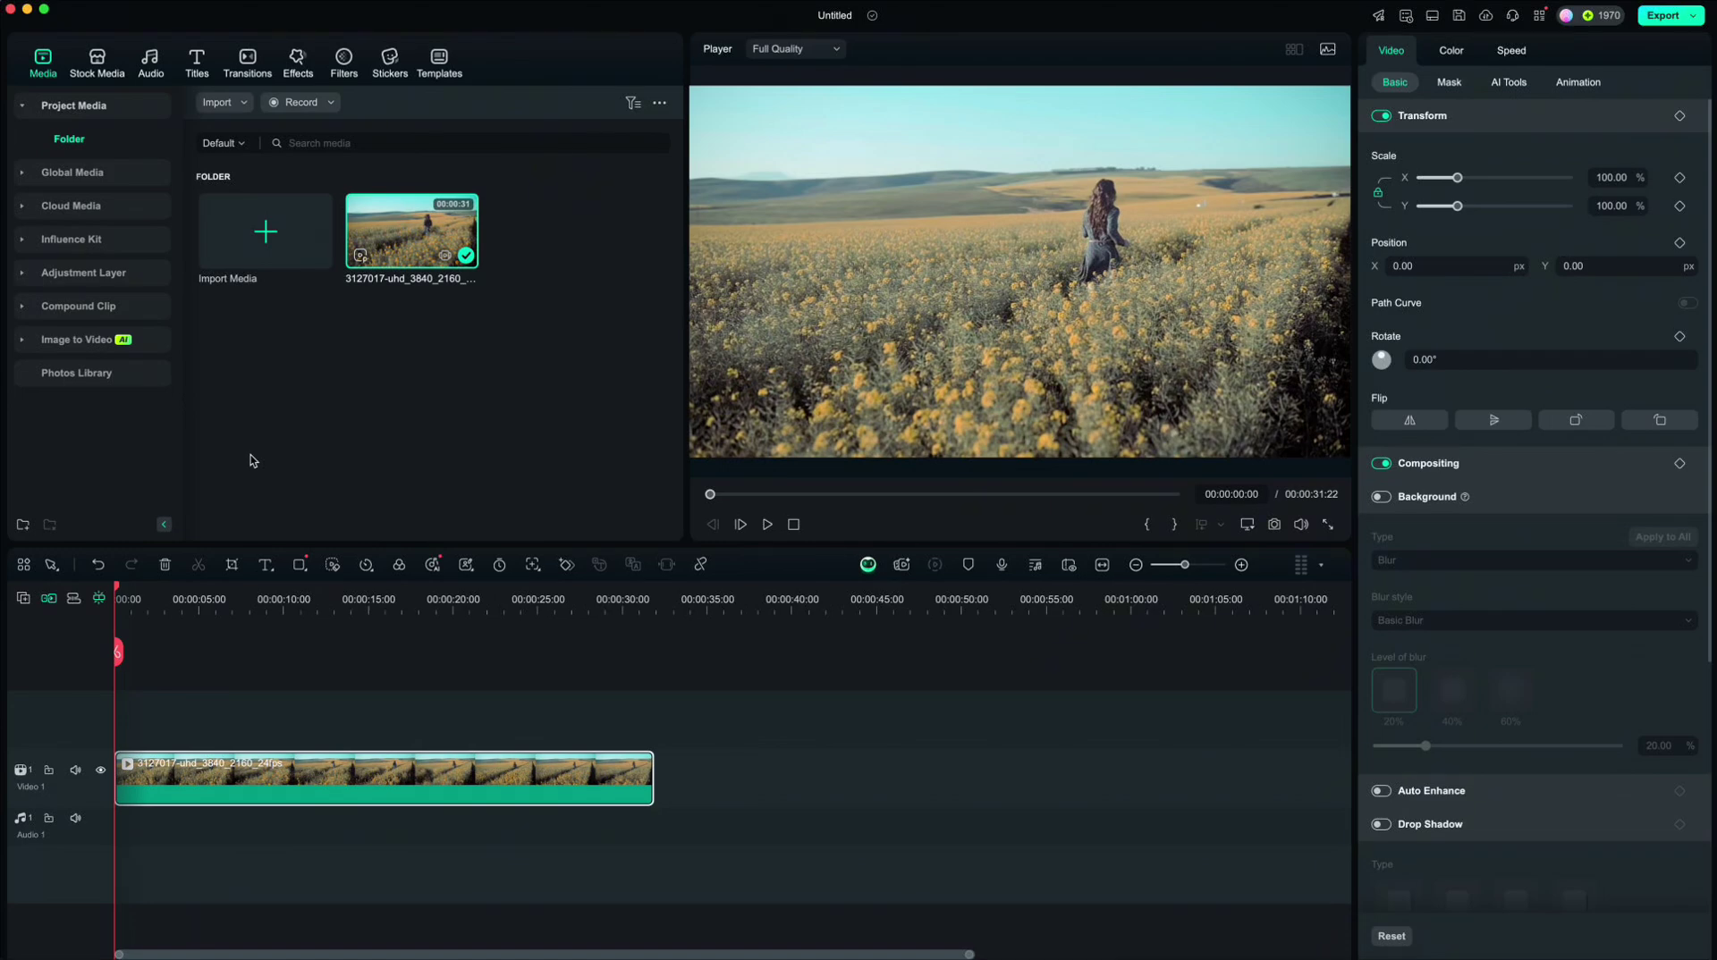
Step: In the AI Music tool, tag the music Sentimental, Cinematic and Pop
left_click(150, 67)
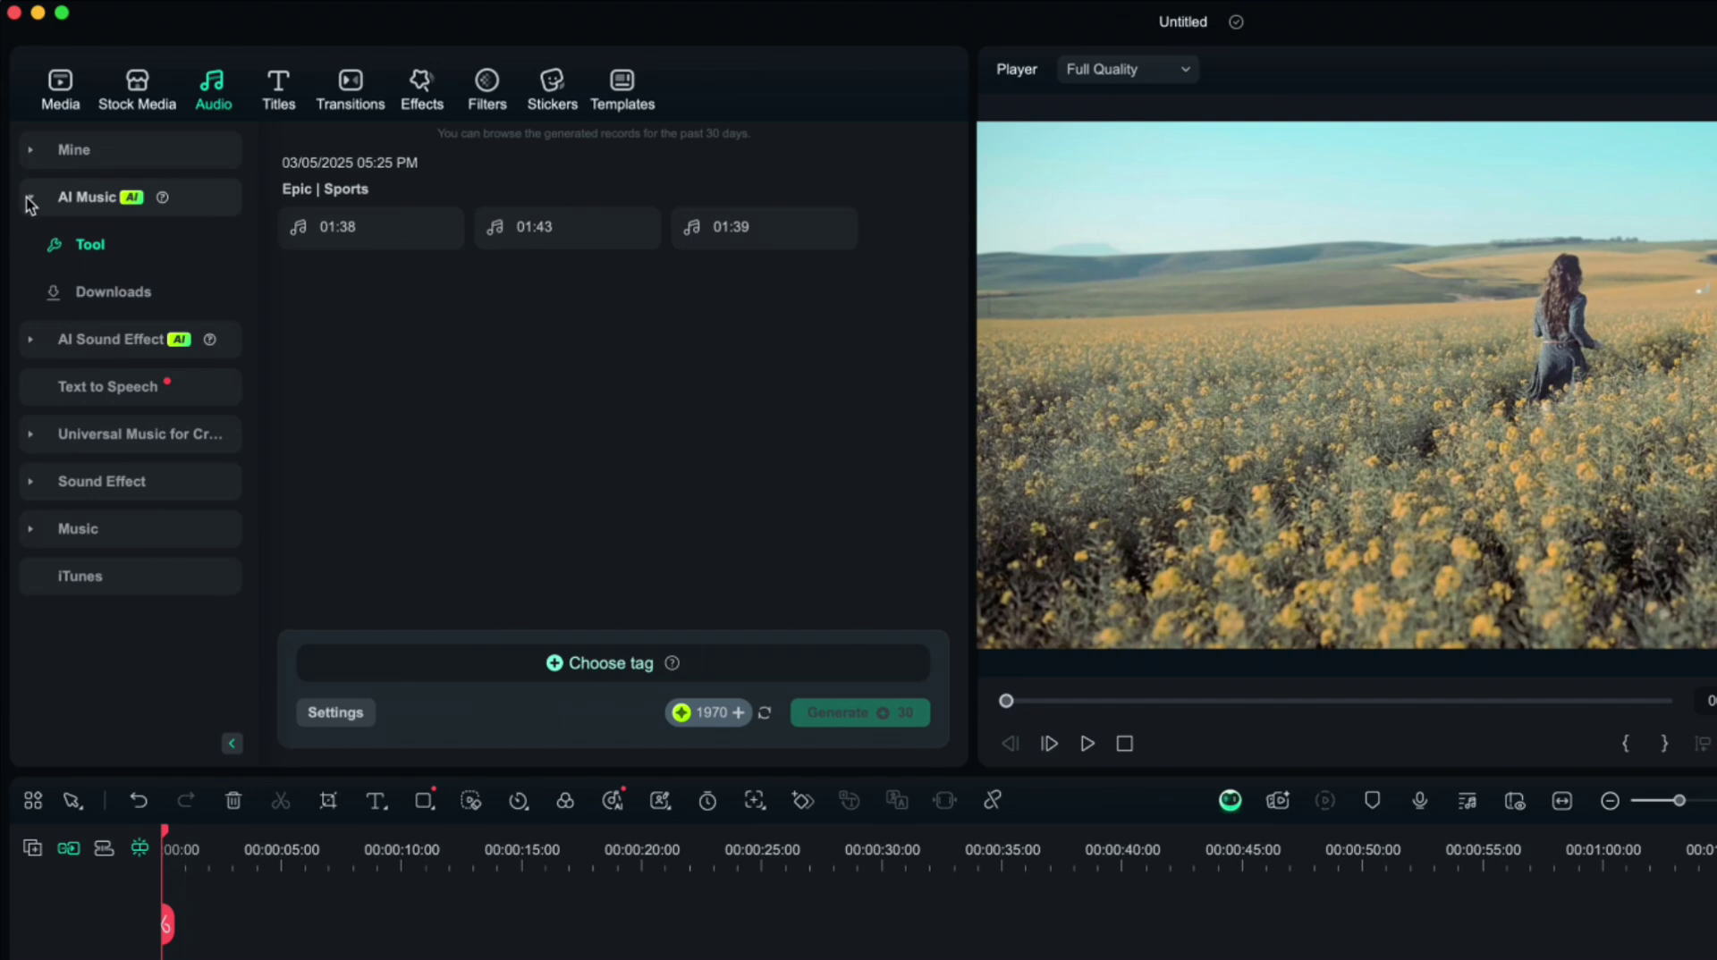
left_click(30, 201)
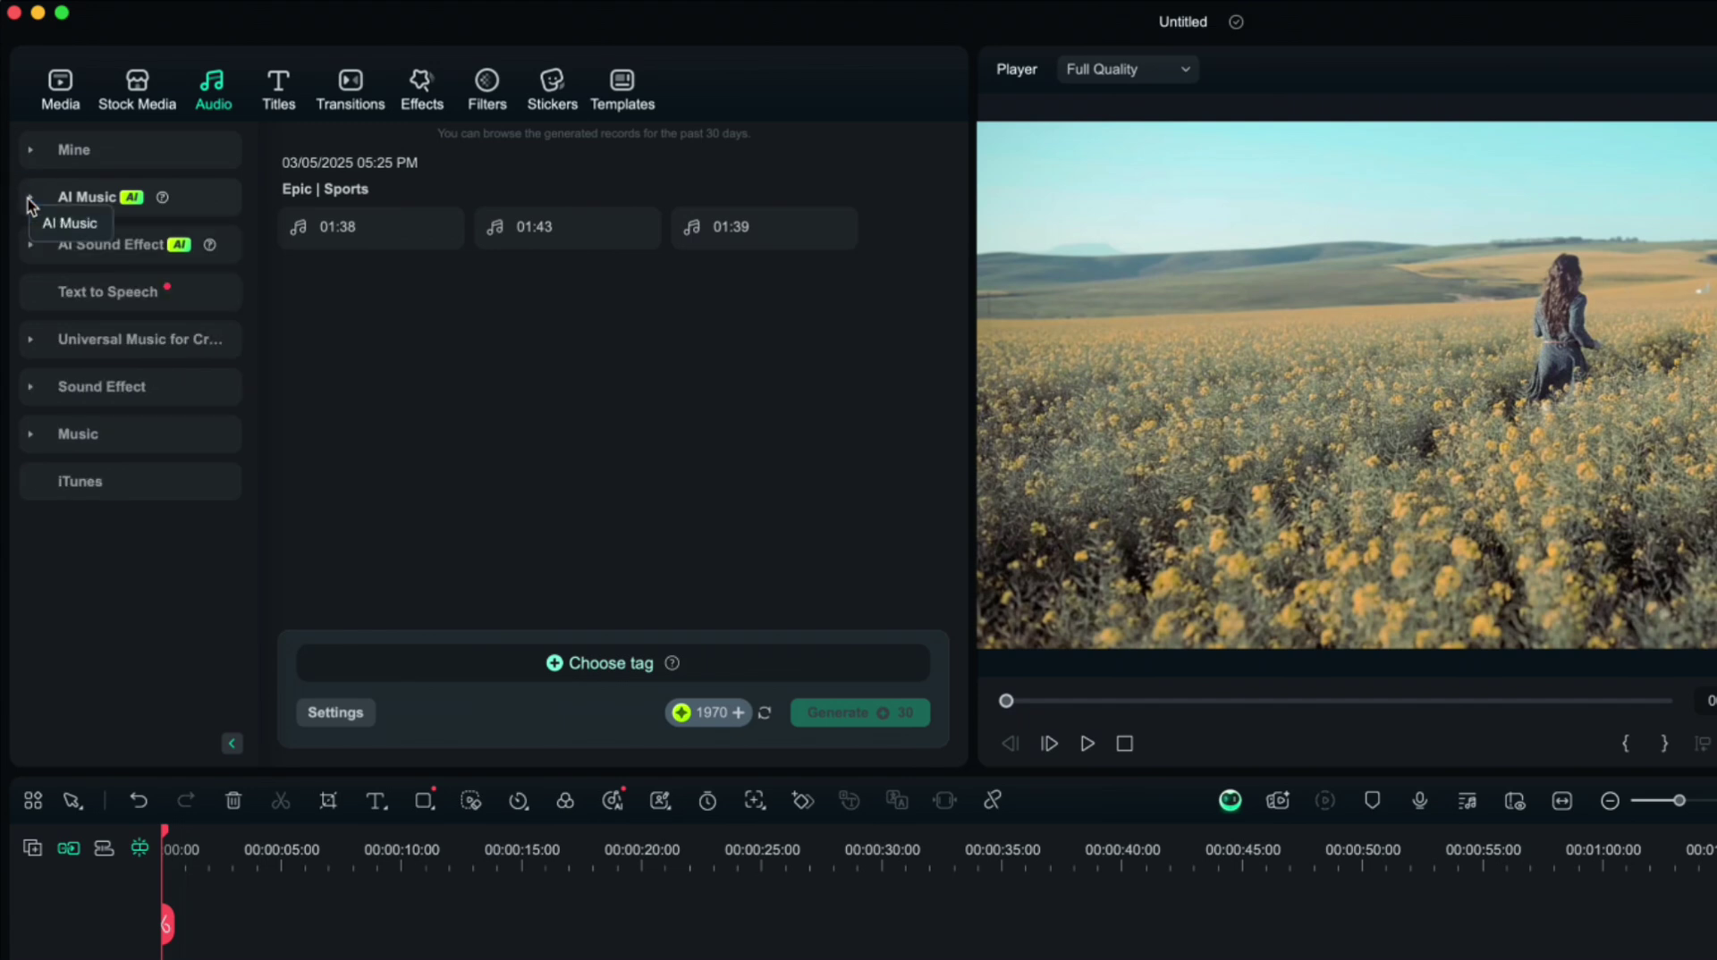
left_click(29, 200)
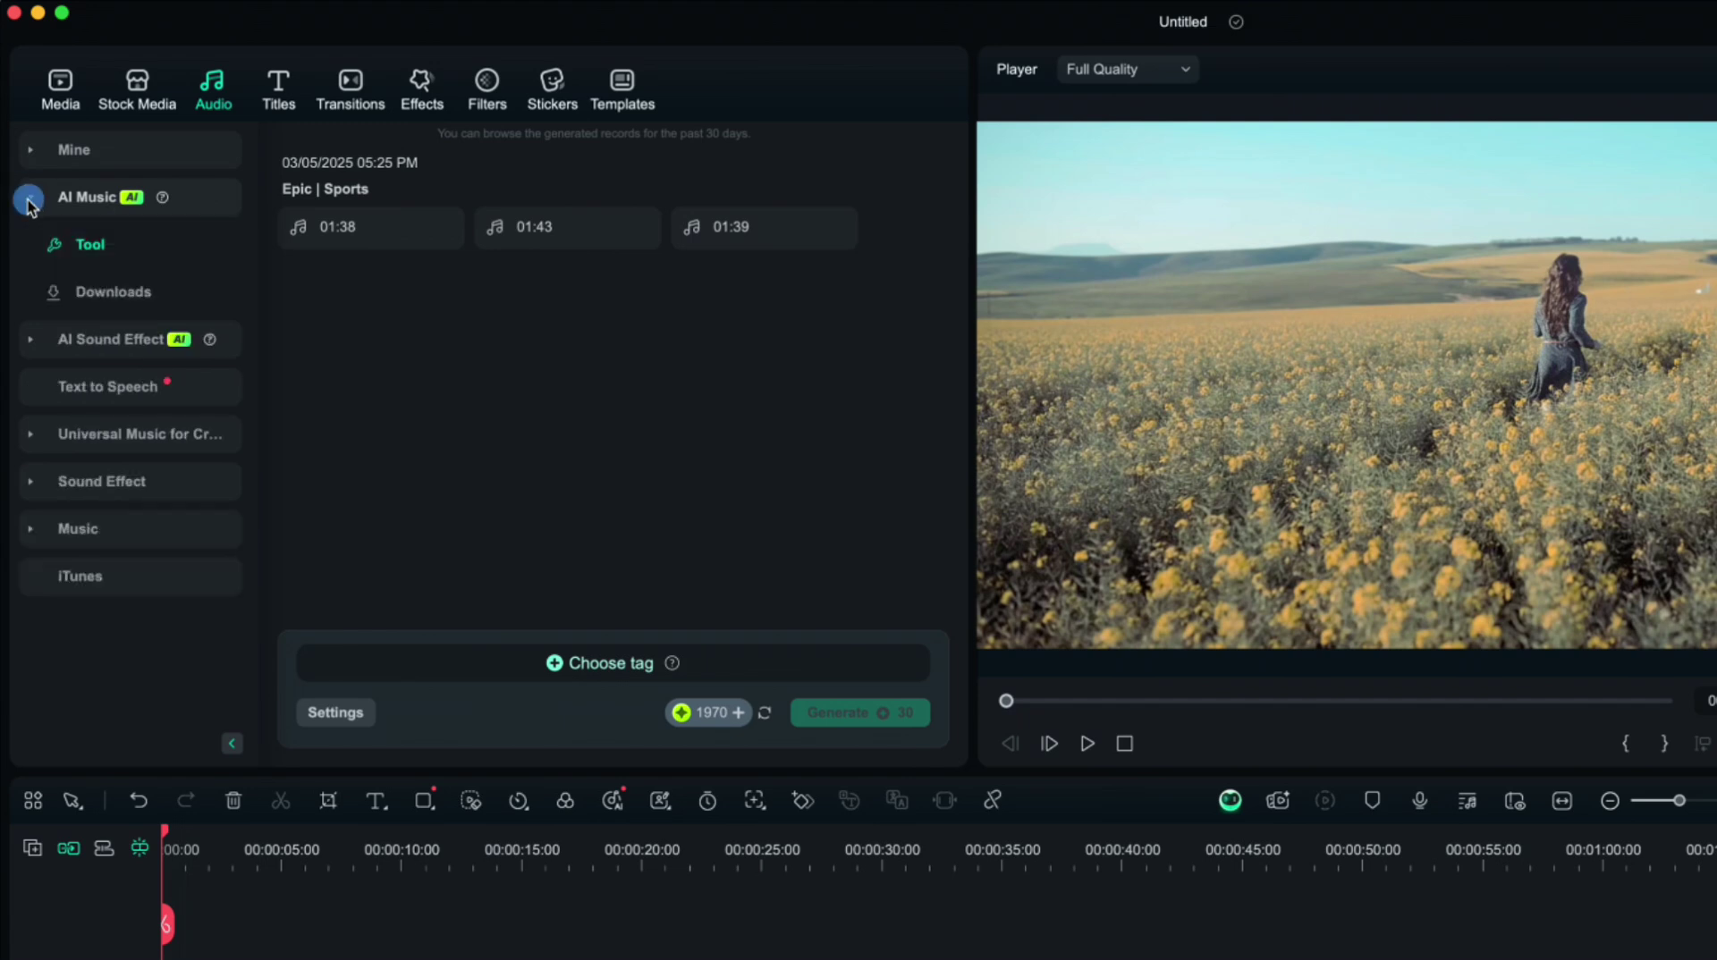
left_click(555, 664)
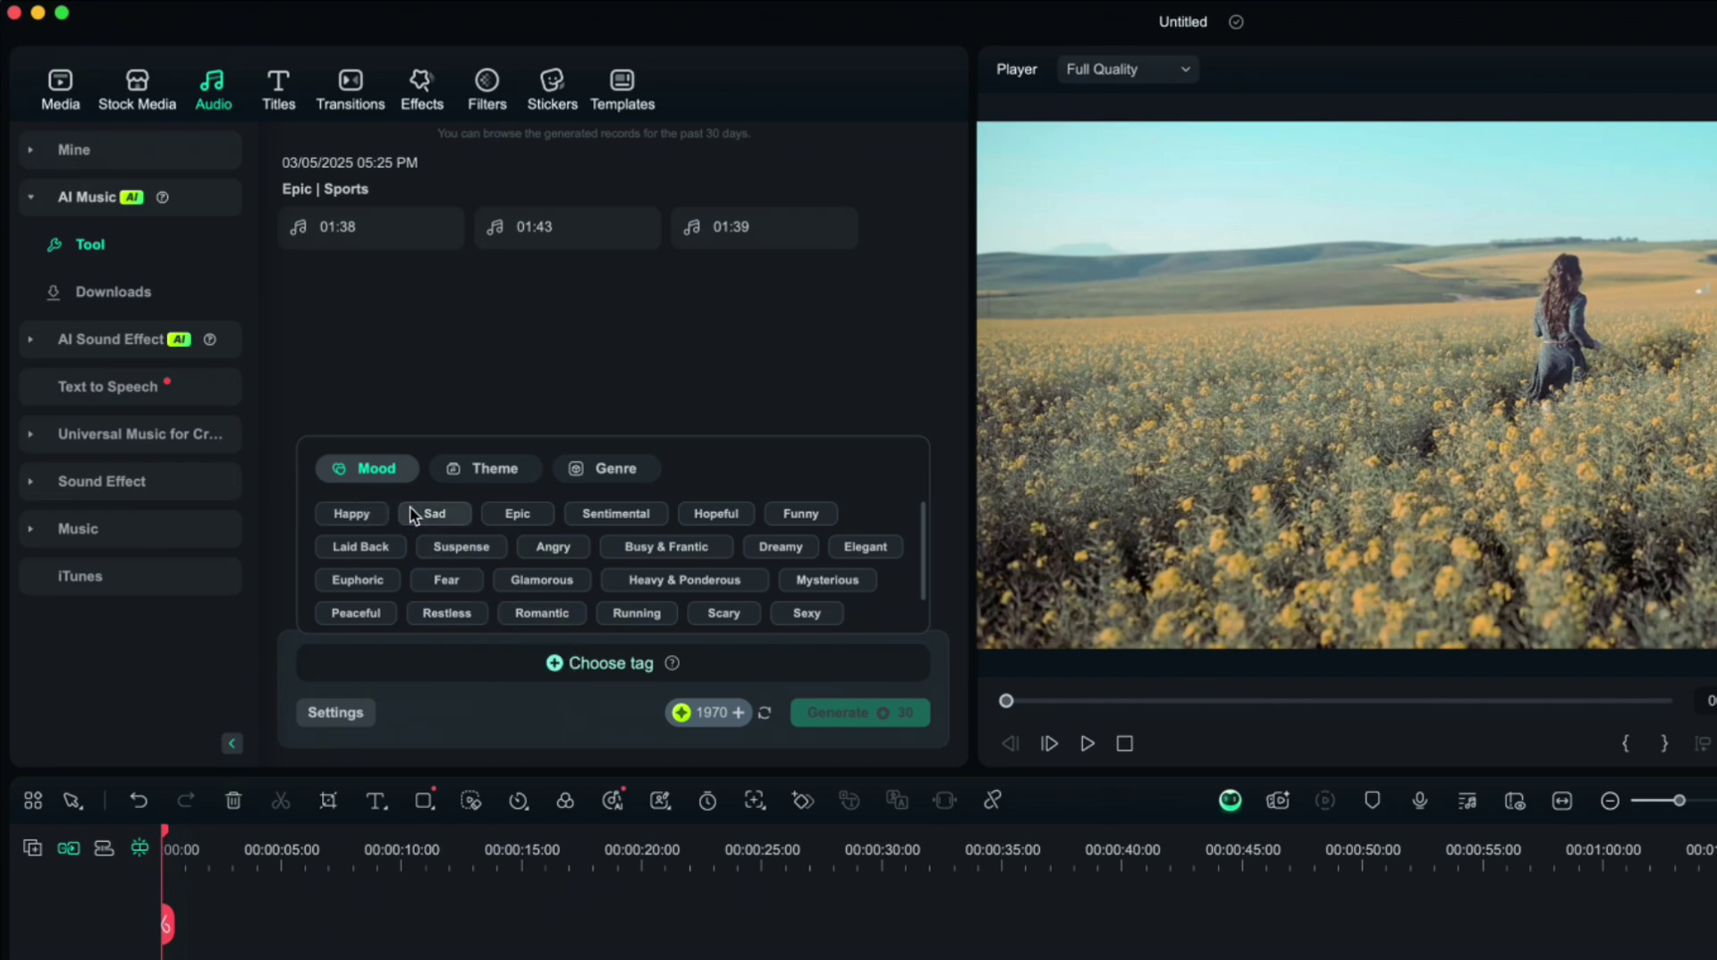
left_click(604, 516)
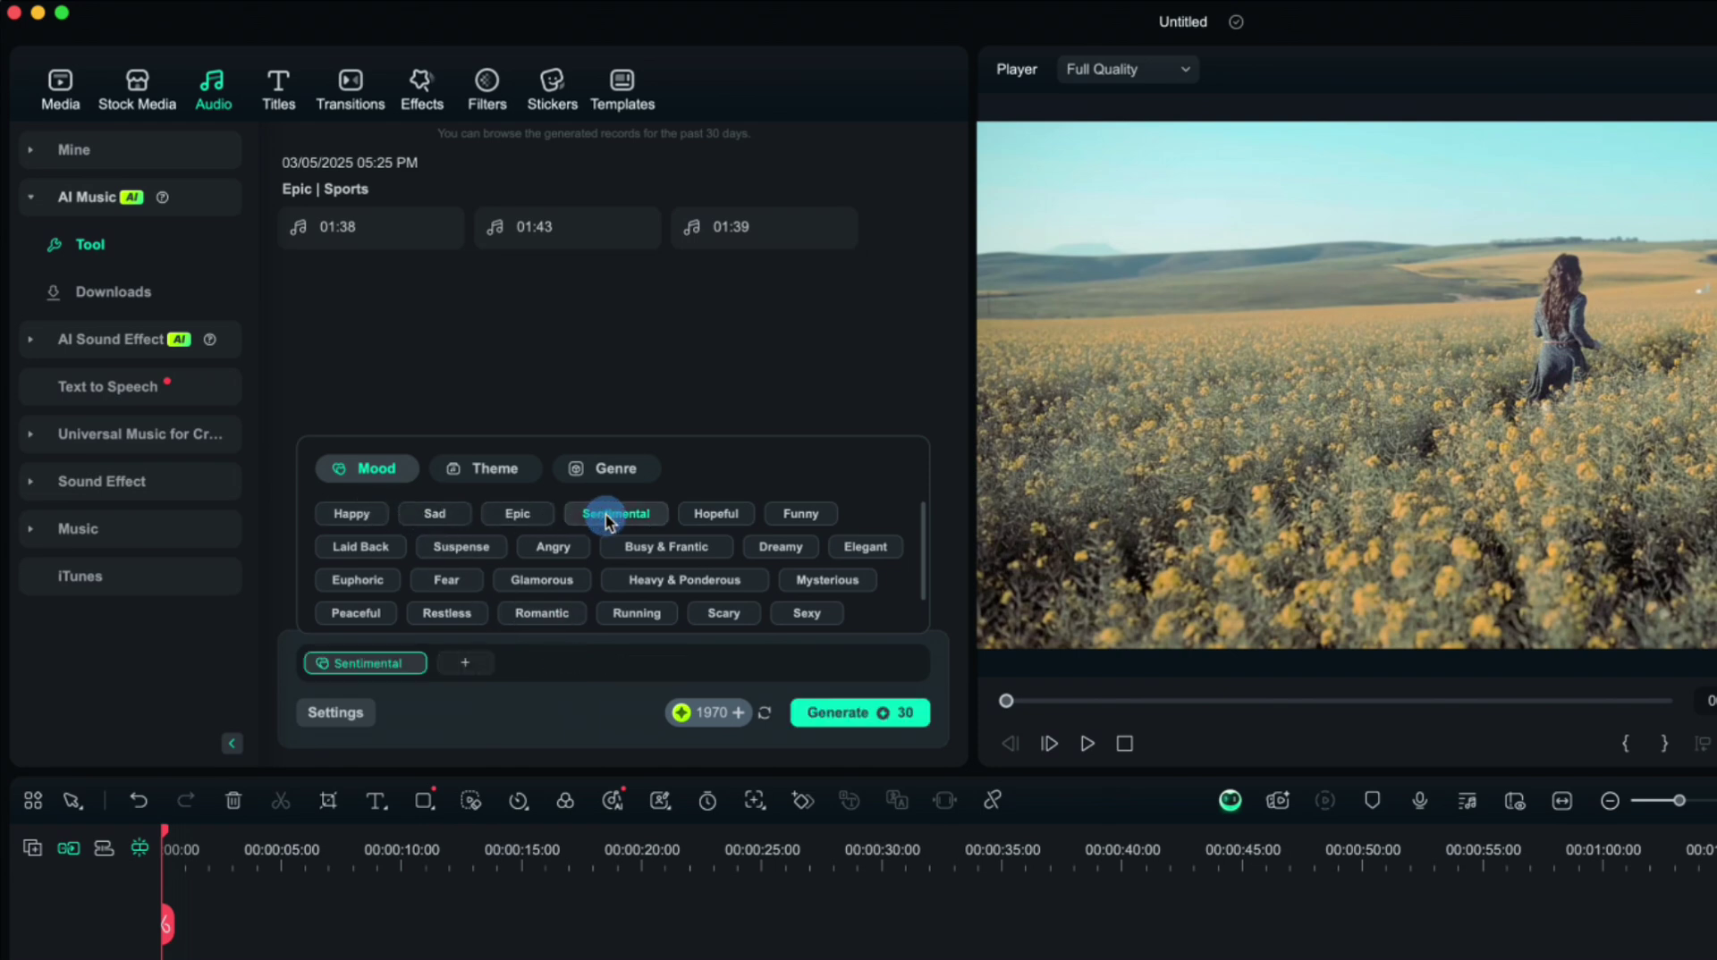
left_click(499, 474)
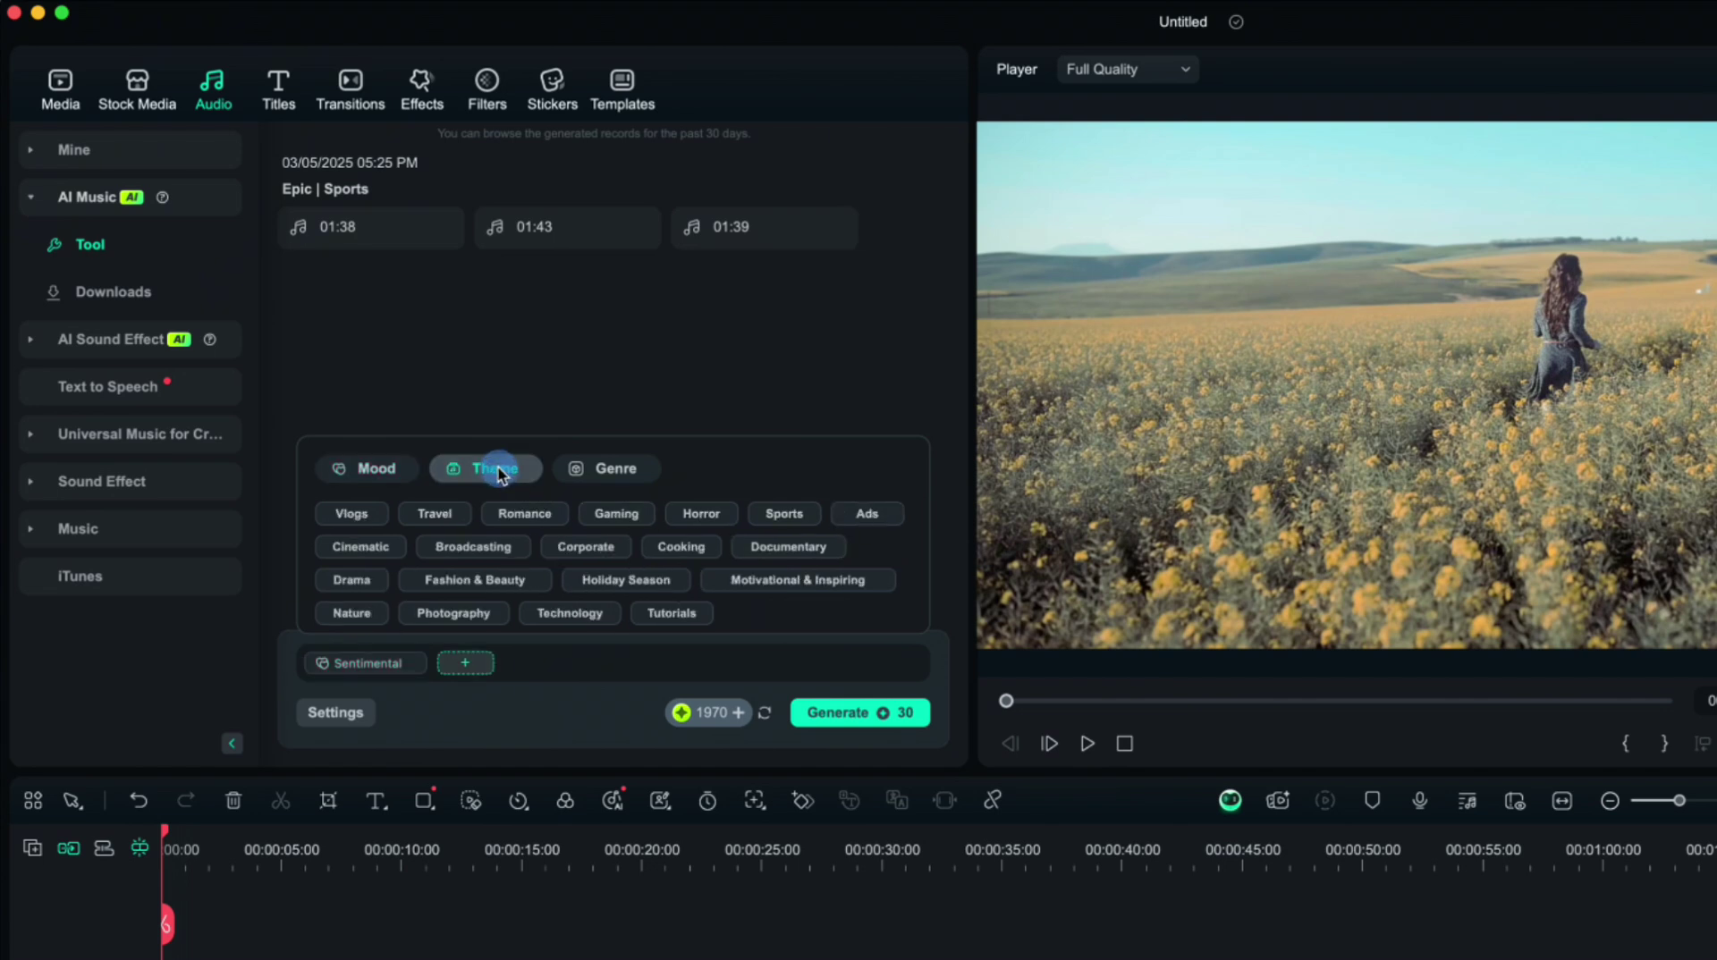
left_click(362, 549)
left_click(617, 471)
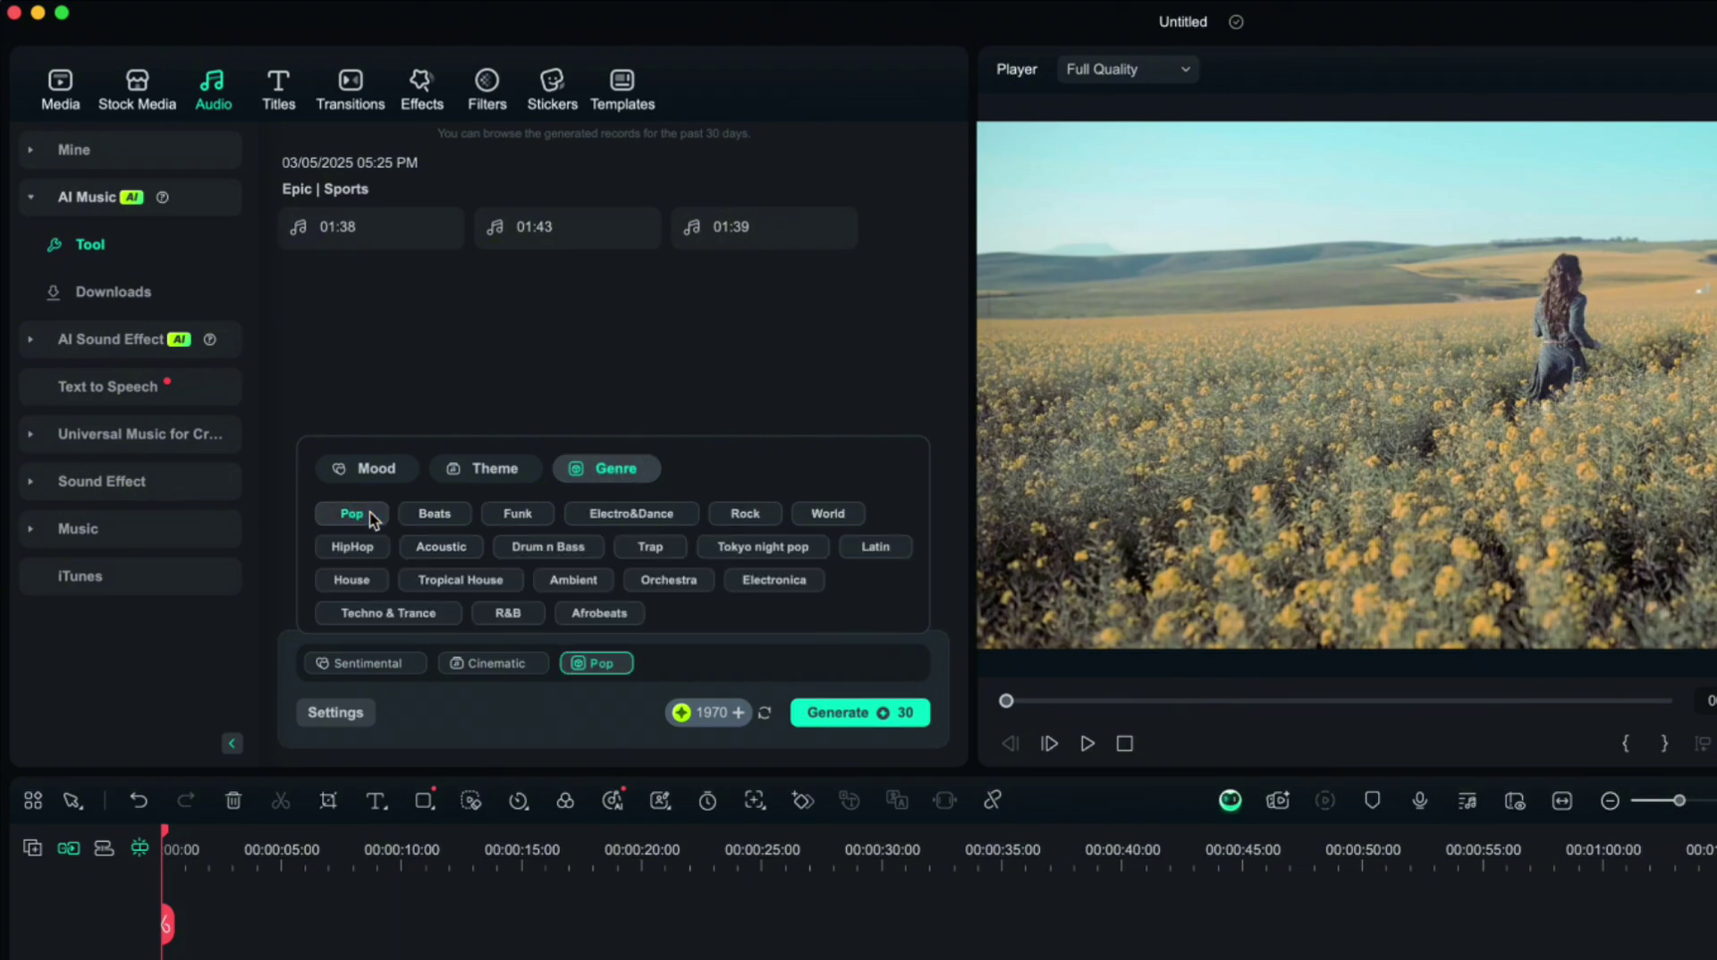
left_click(330, 716)
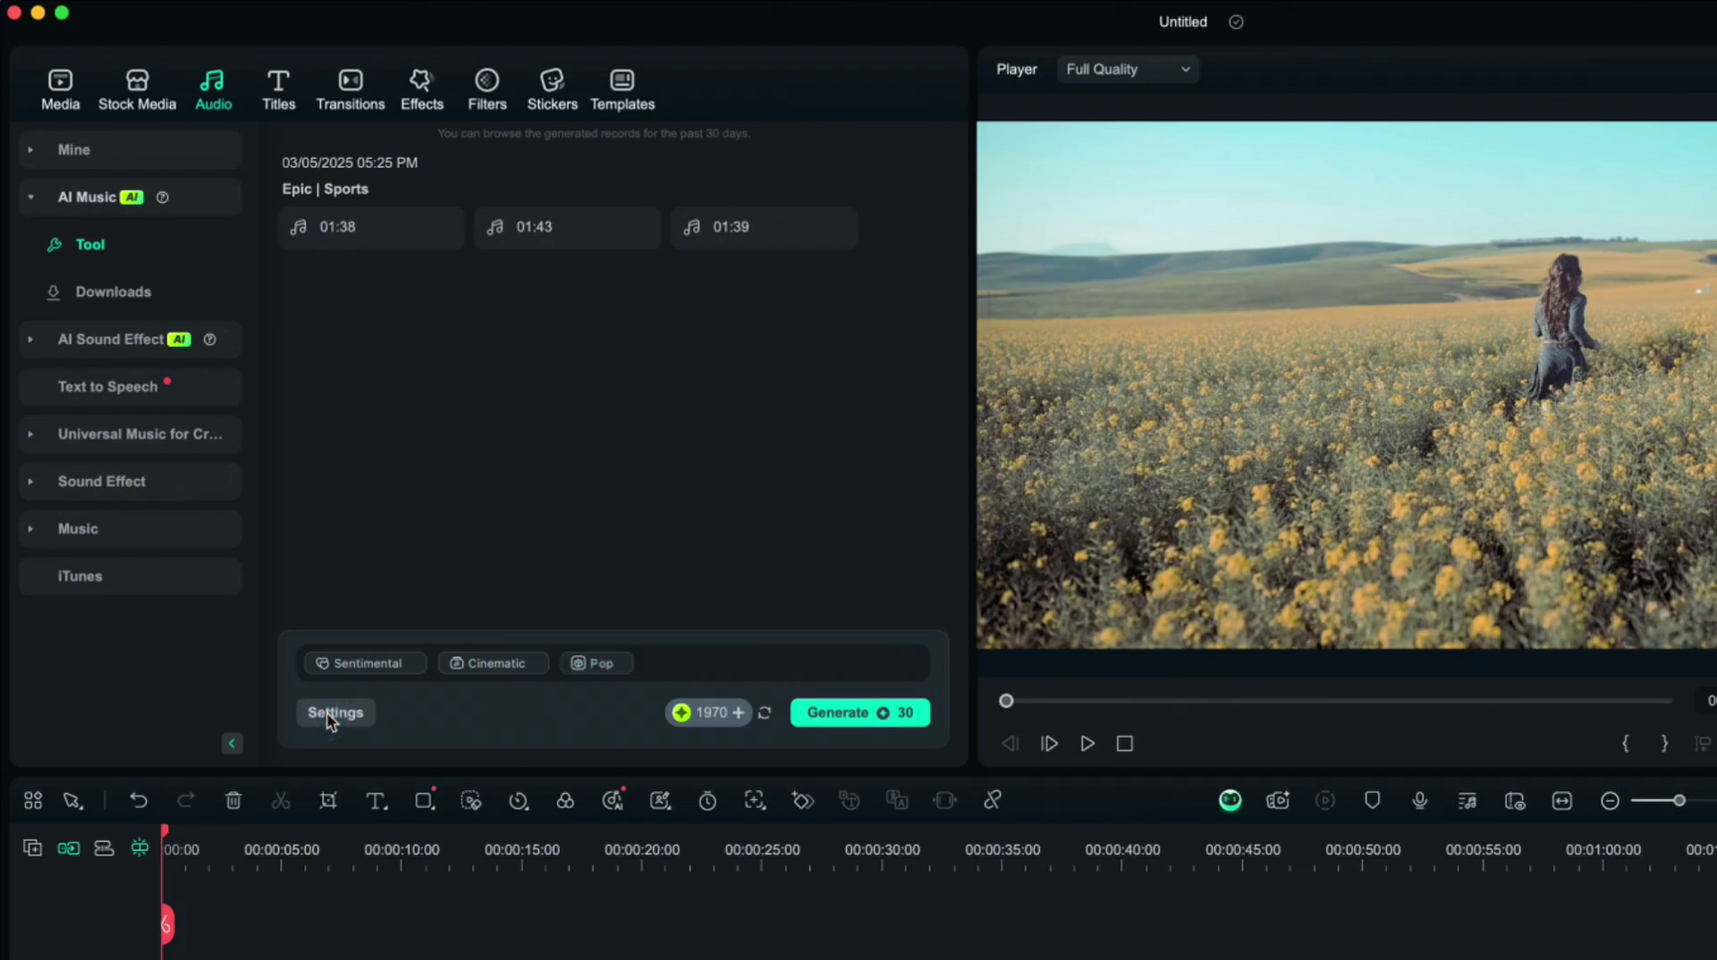
Step: Check the generation settings and generate tracks from those tags
left_click(330, 718)
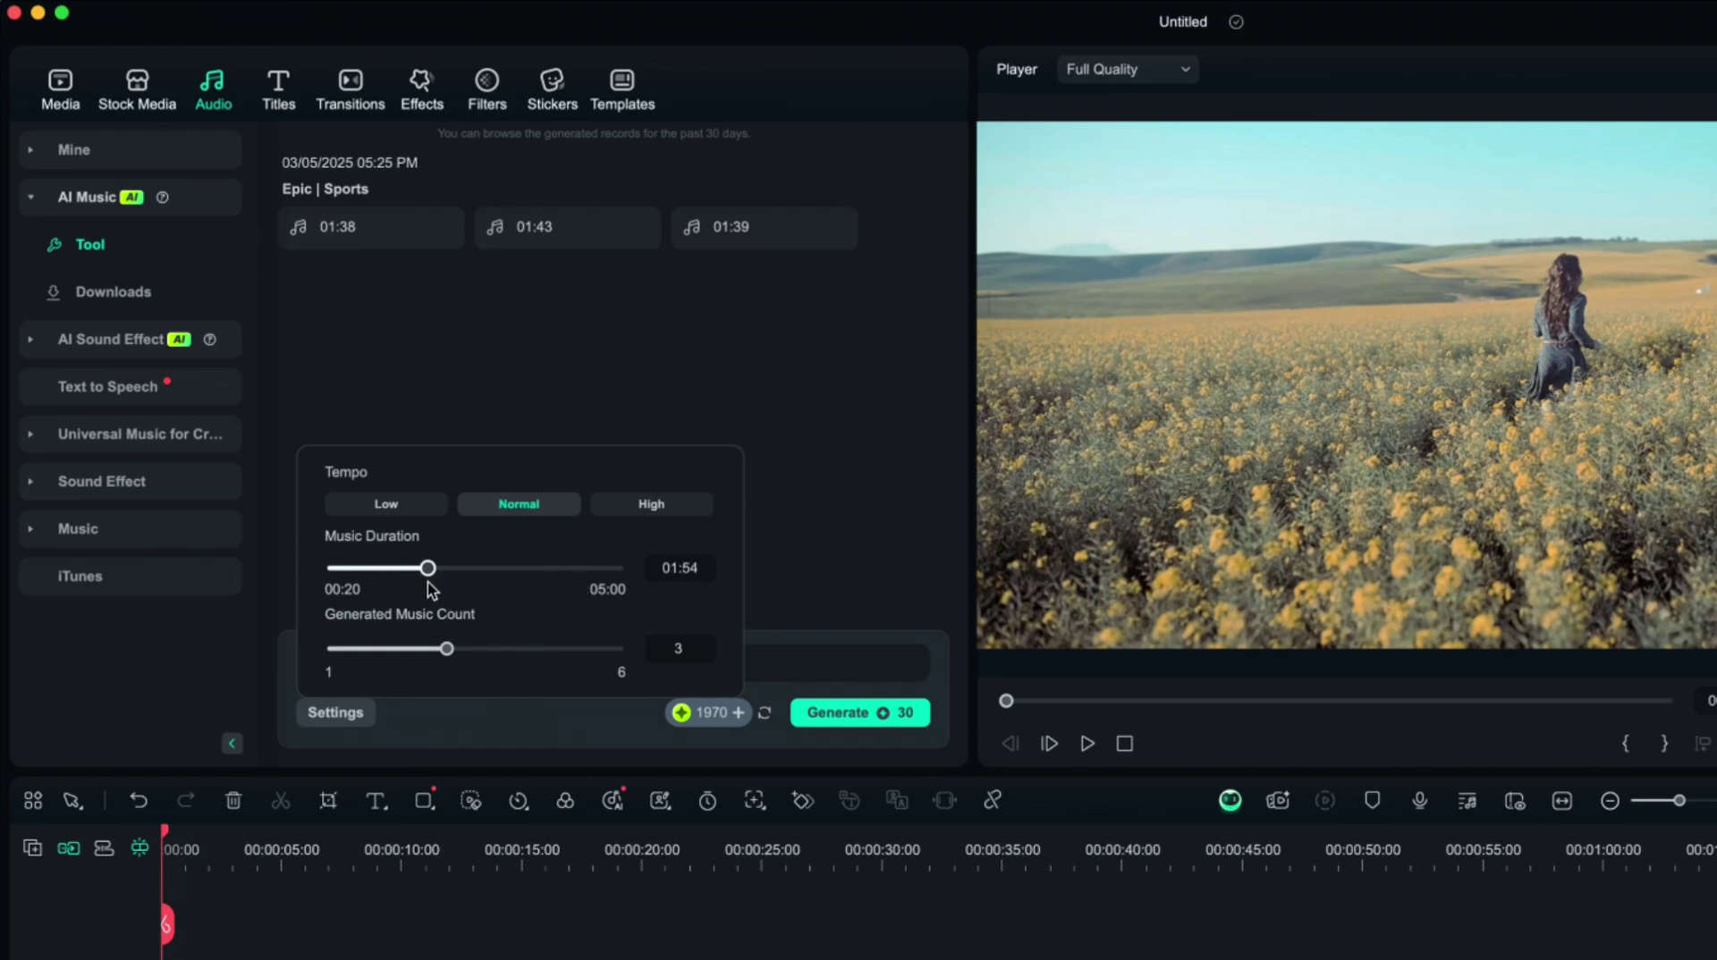
left_click(350, 716)
left_click(835, 716)
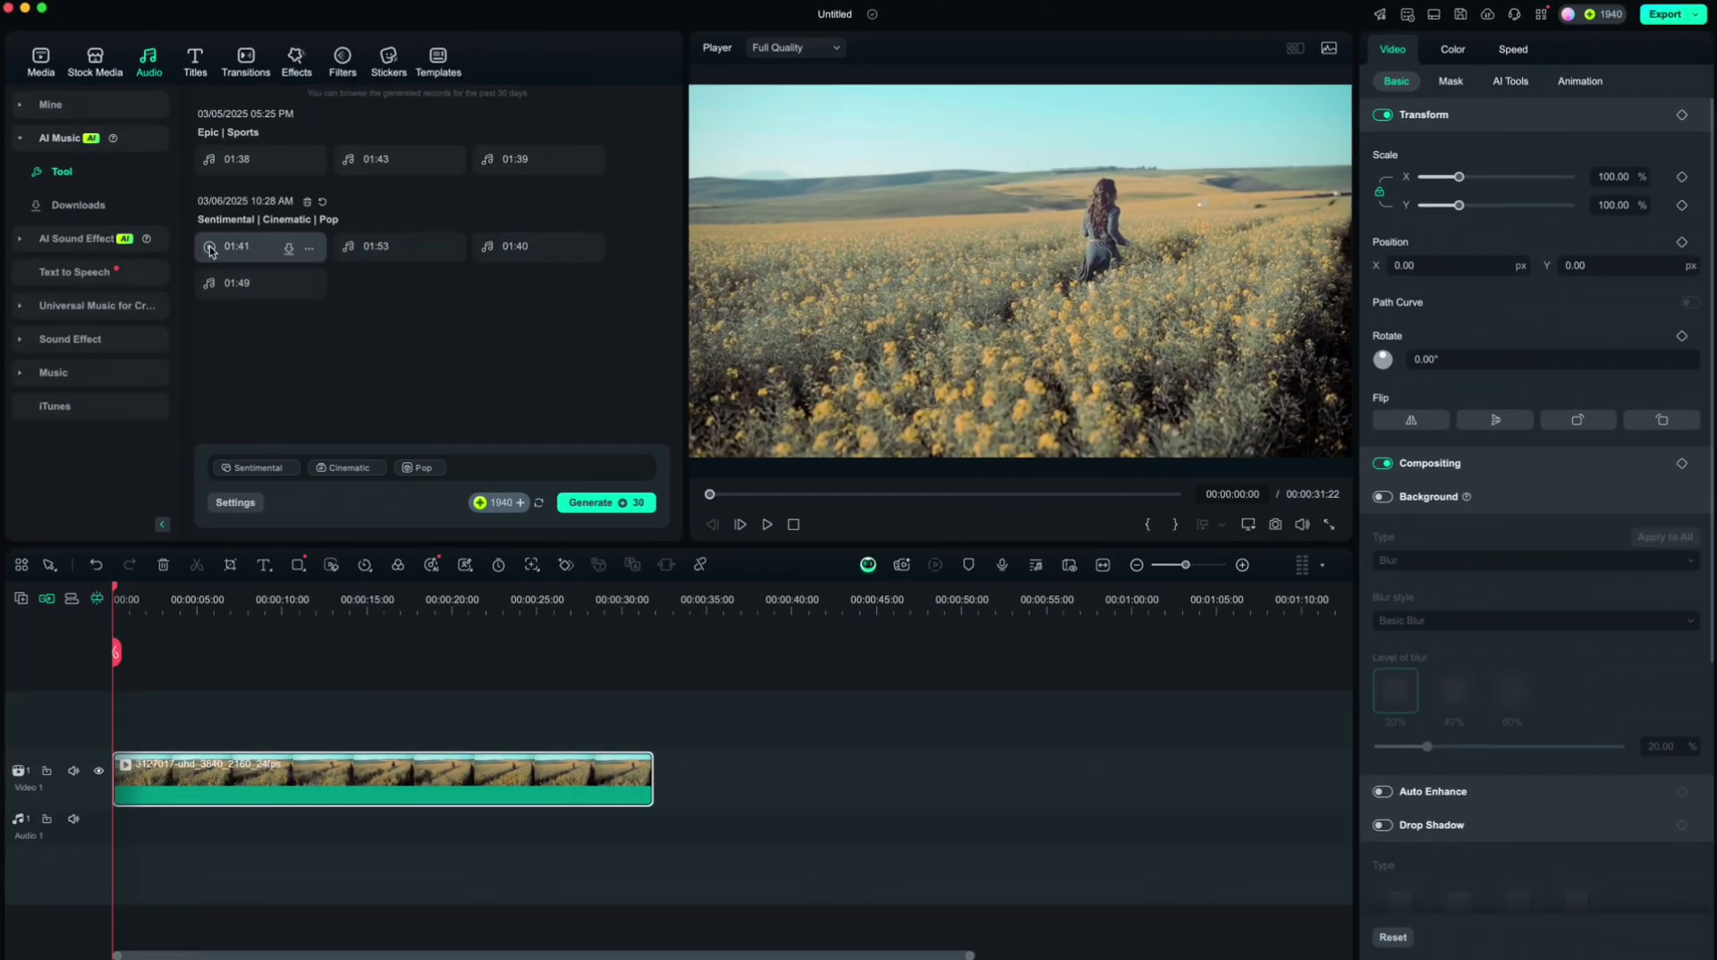
Step: Preview the 01:41, 01:53 and 01:40 generated tracks, then add the 01:40 track
left_click(210, 248)
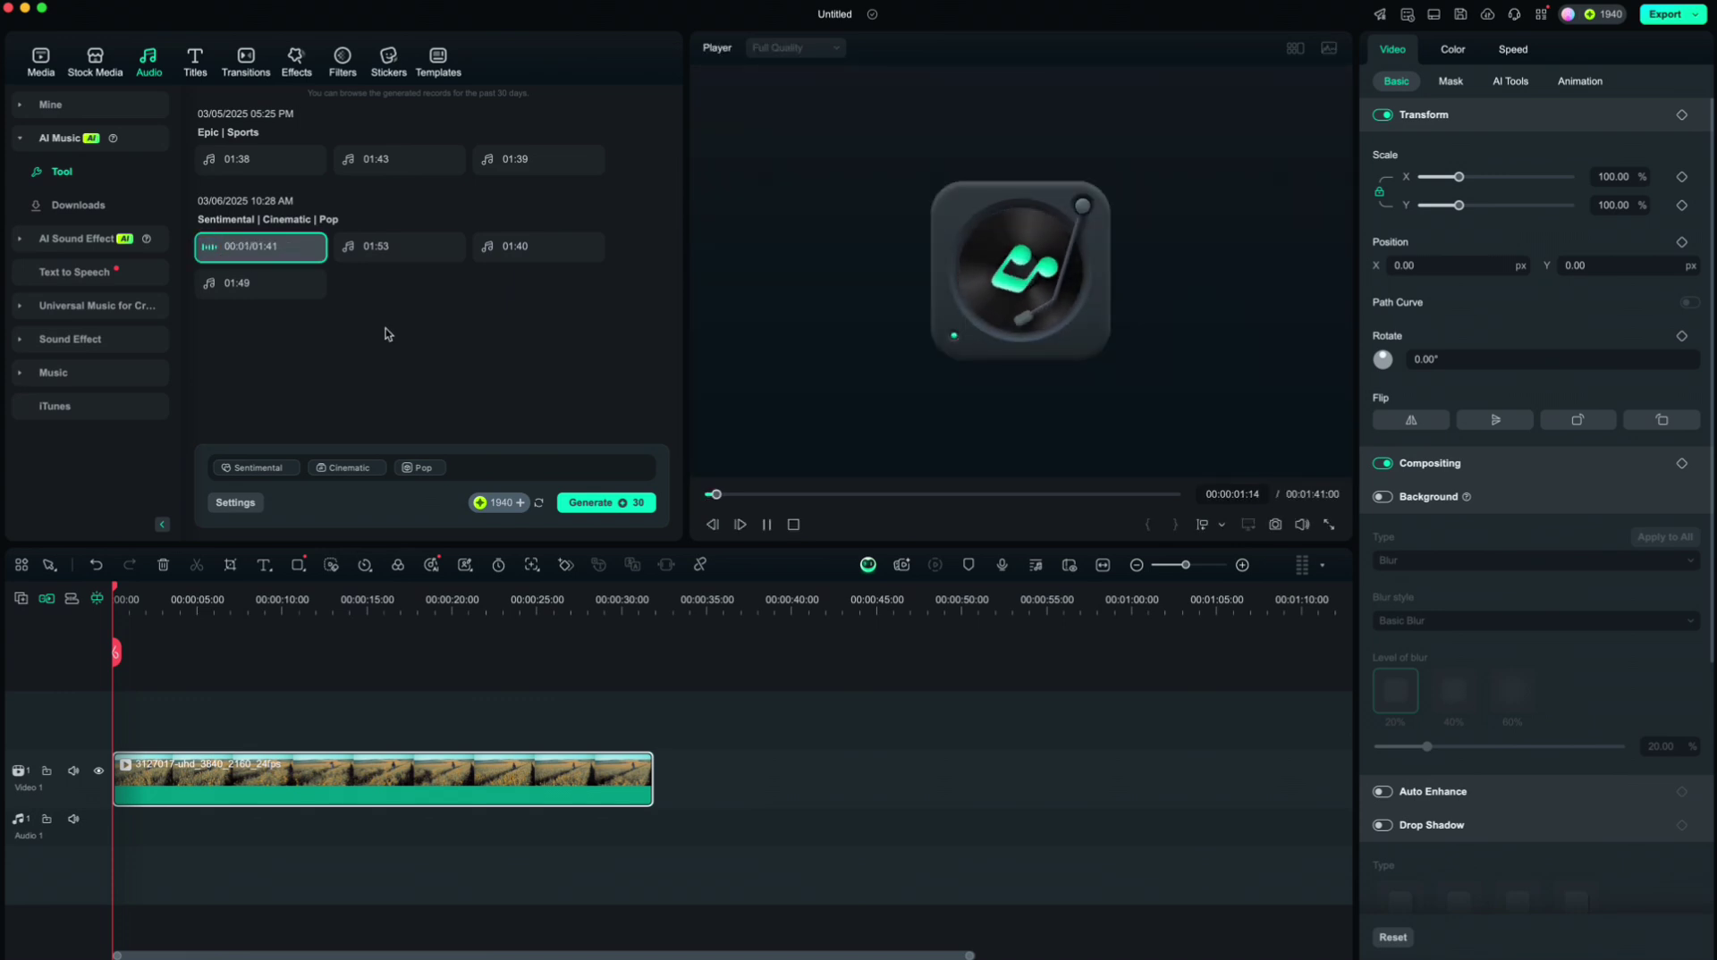
mouse_move(224, 261)
left_click(348, 247)
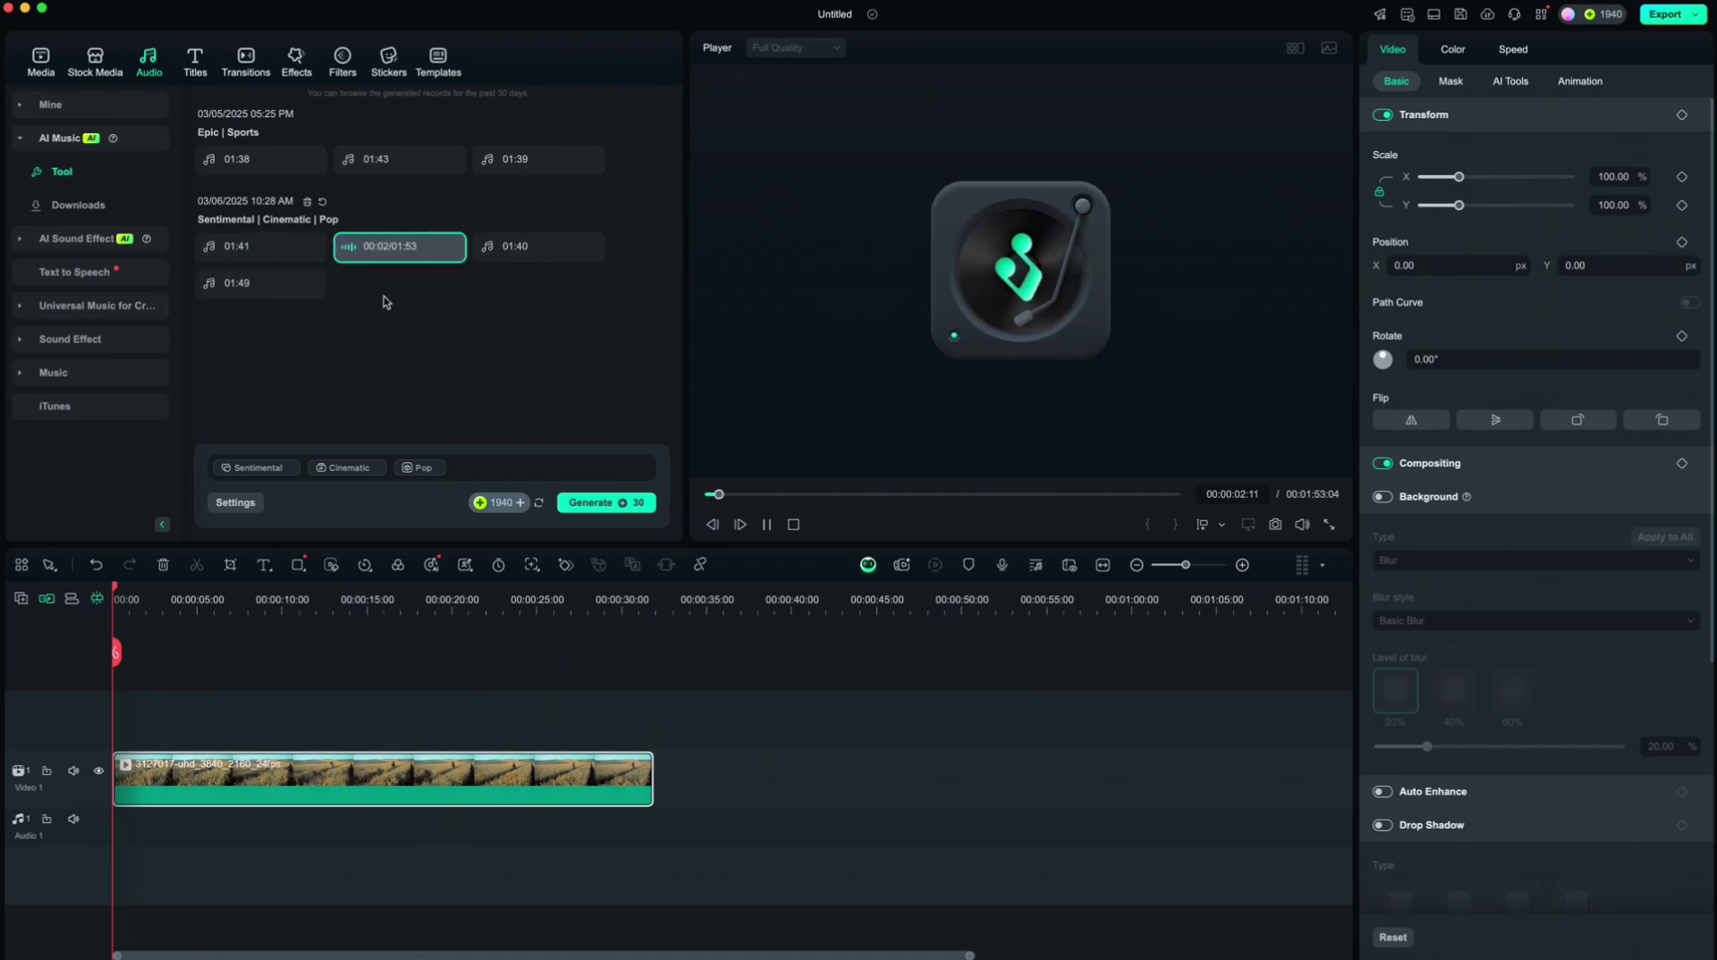
left_click(489, 250)
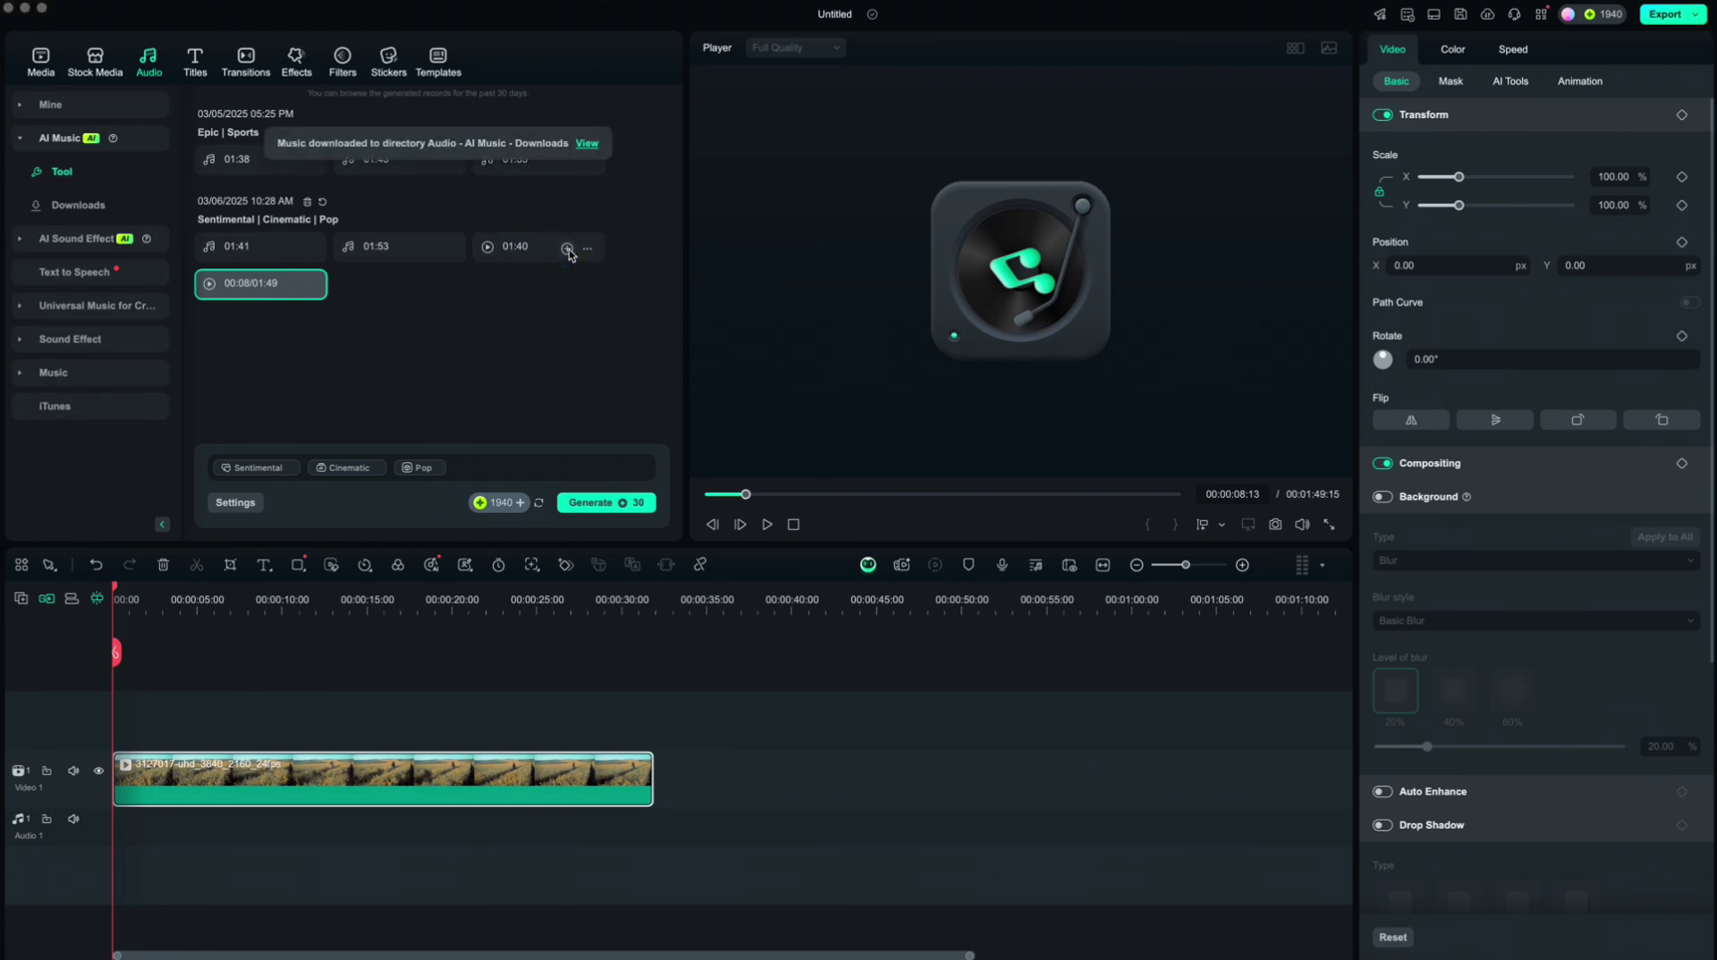
left_click(567, 249)
Step: Place the music on the audio track, cut it at the video's end, and replay from the start
left_click(406, 685)
left_click(651, 836)
left_click(653, 653)
key("Delete")
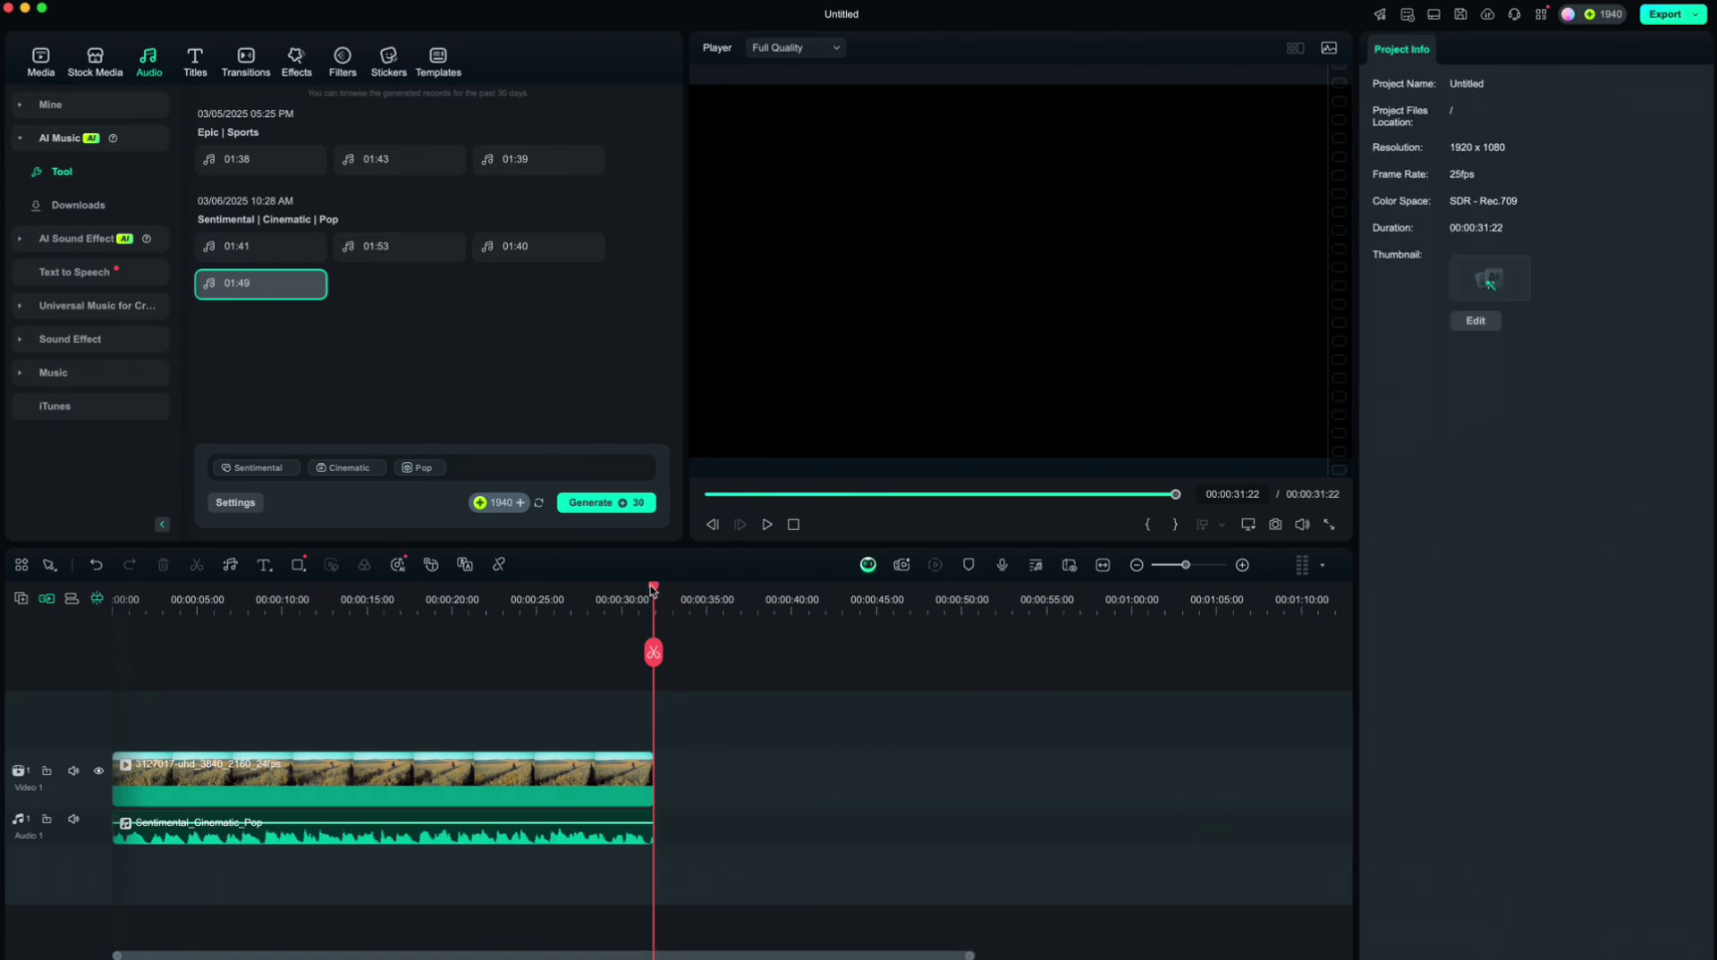
left_click_drag(651, 590, 116, 661)
key("space")
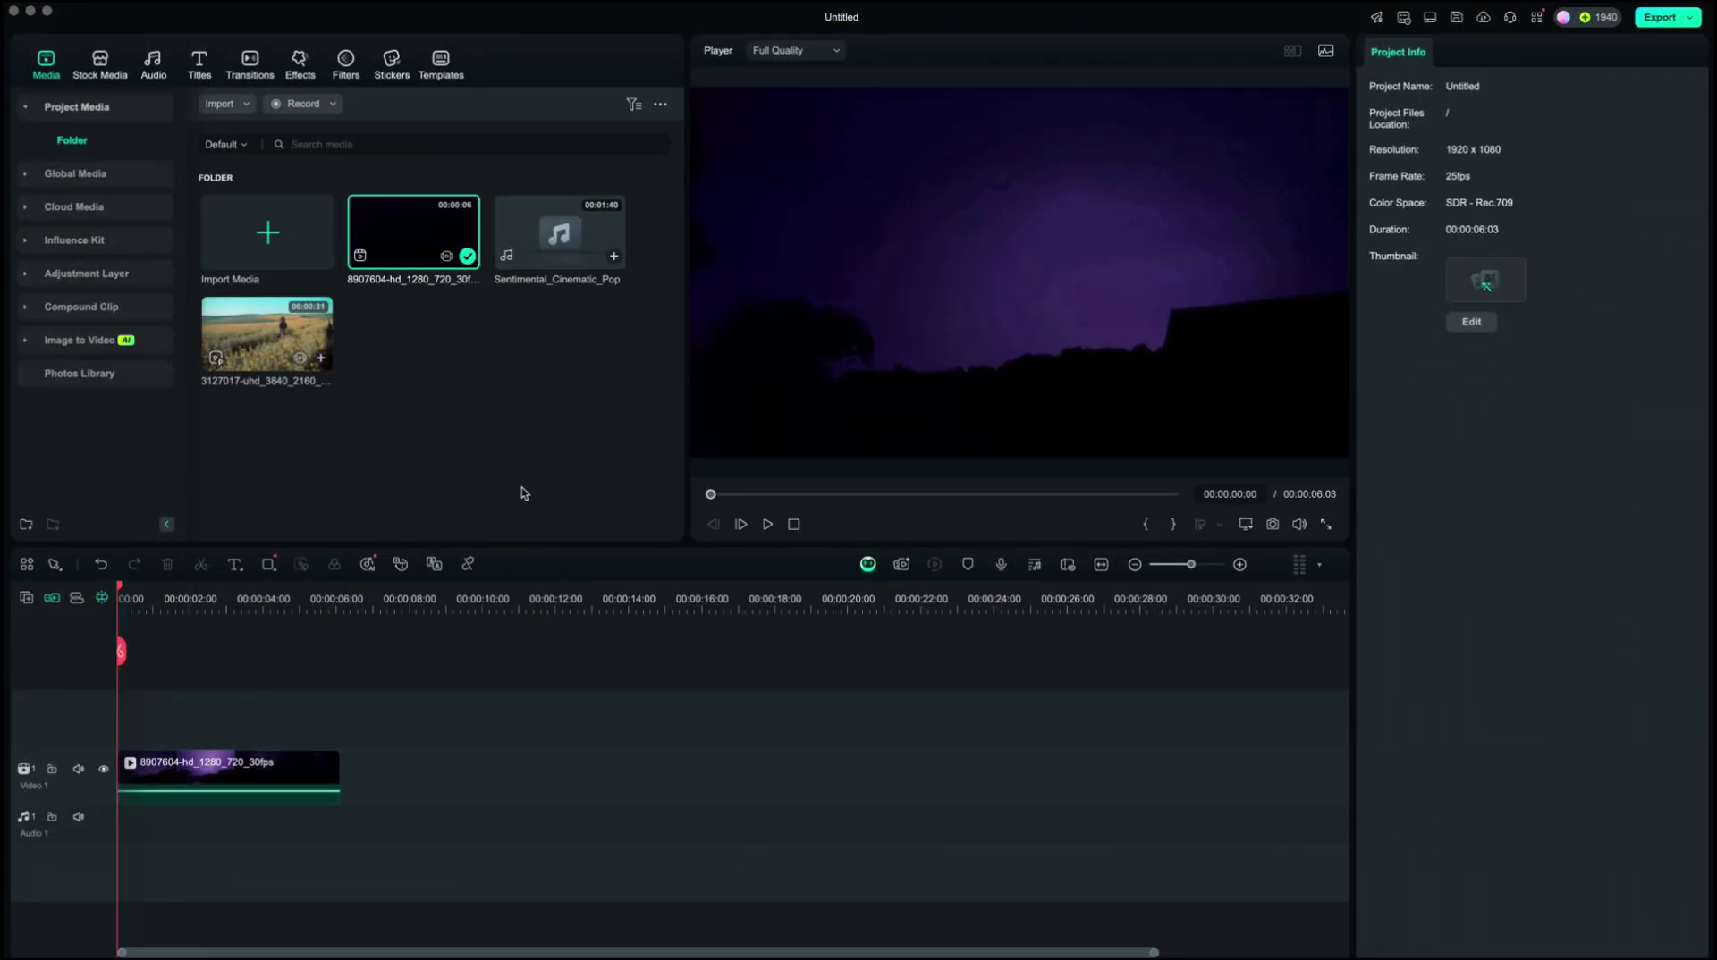
Step: Preview the lightning clip, then generate AI sound effects from the prompt 'thunderstorm'
left_click(768, 525)
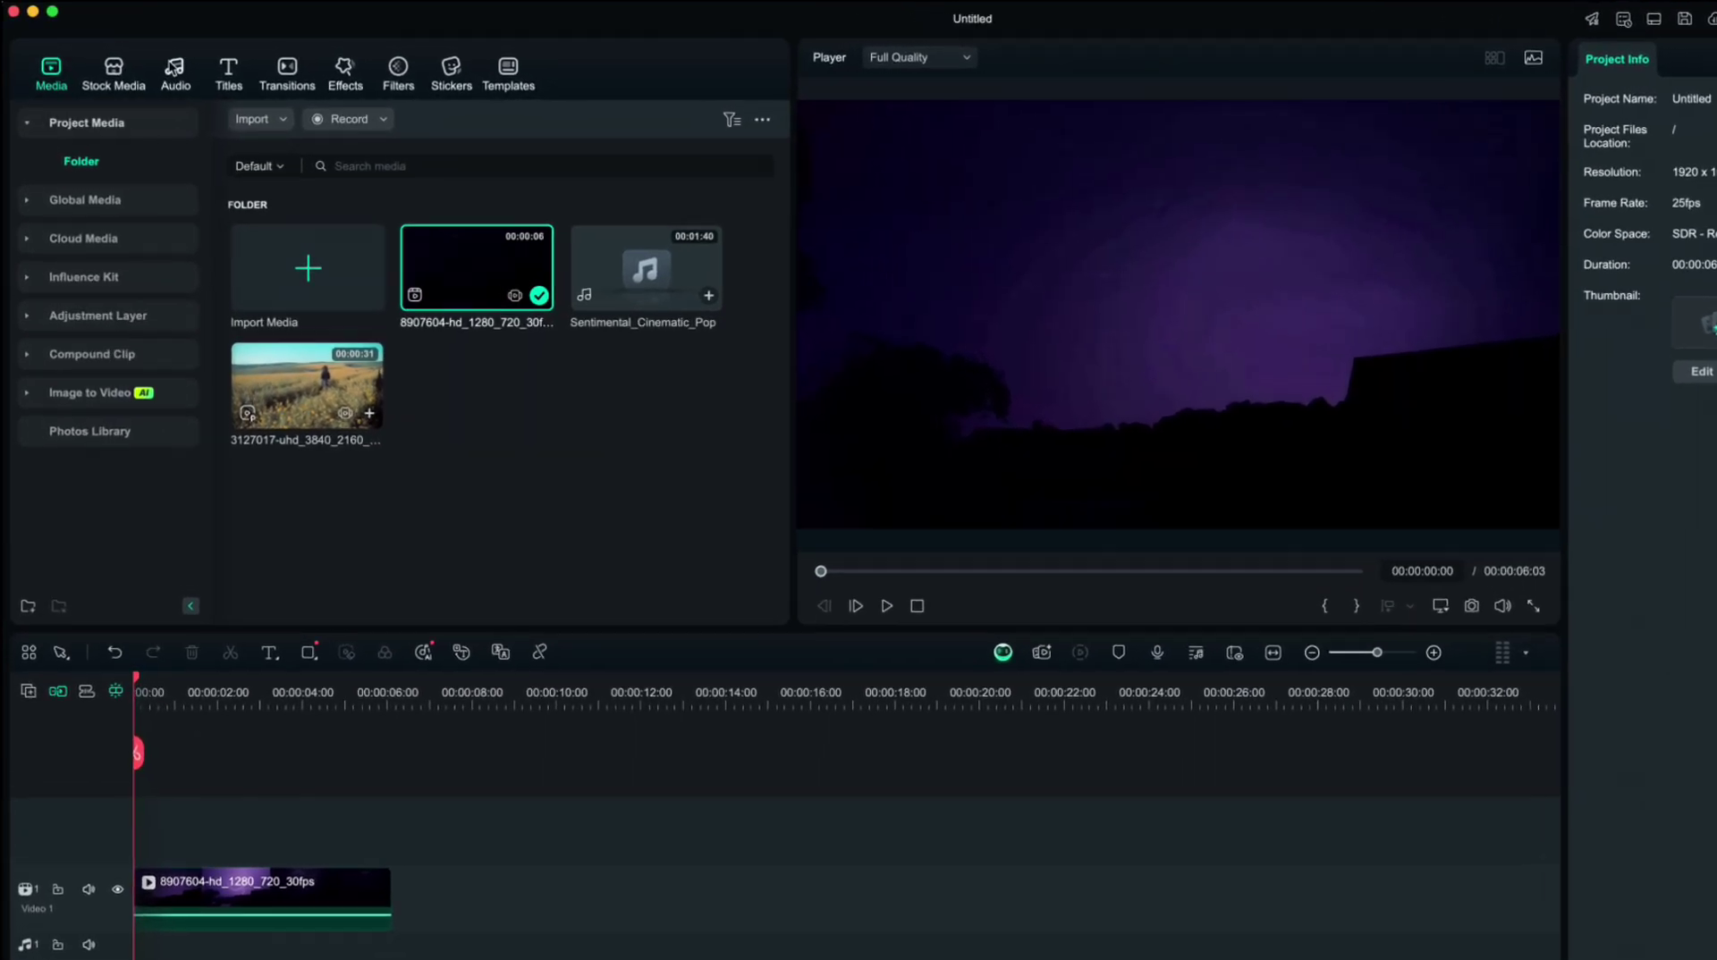
left_click(176, 74)
left_click(56, 282)
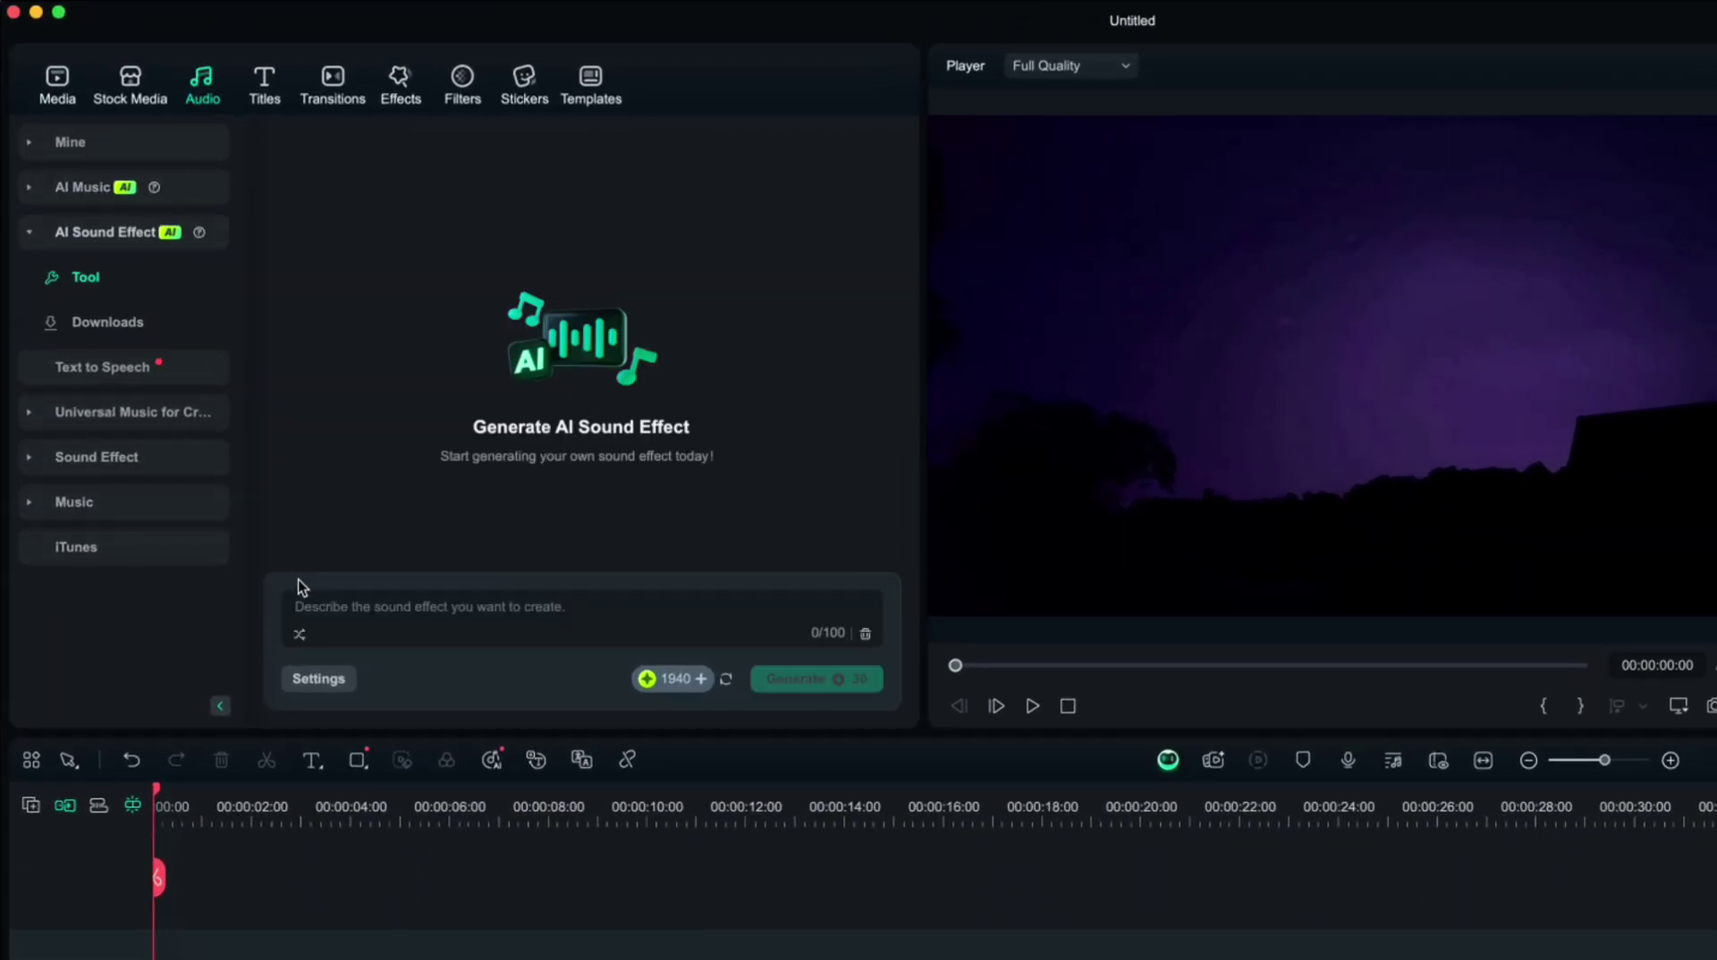
left_click(375, 609)
type("thunderstorm")
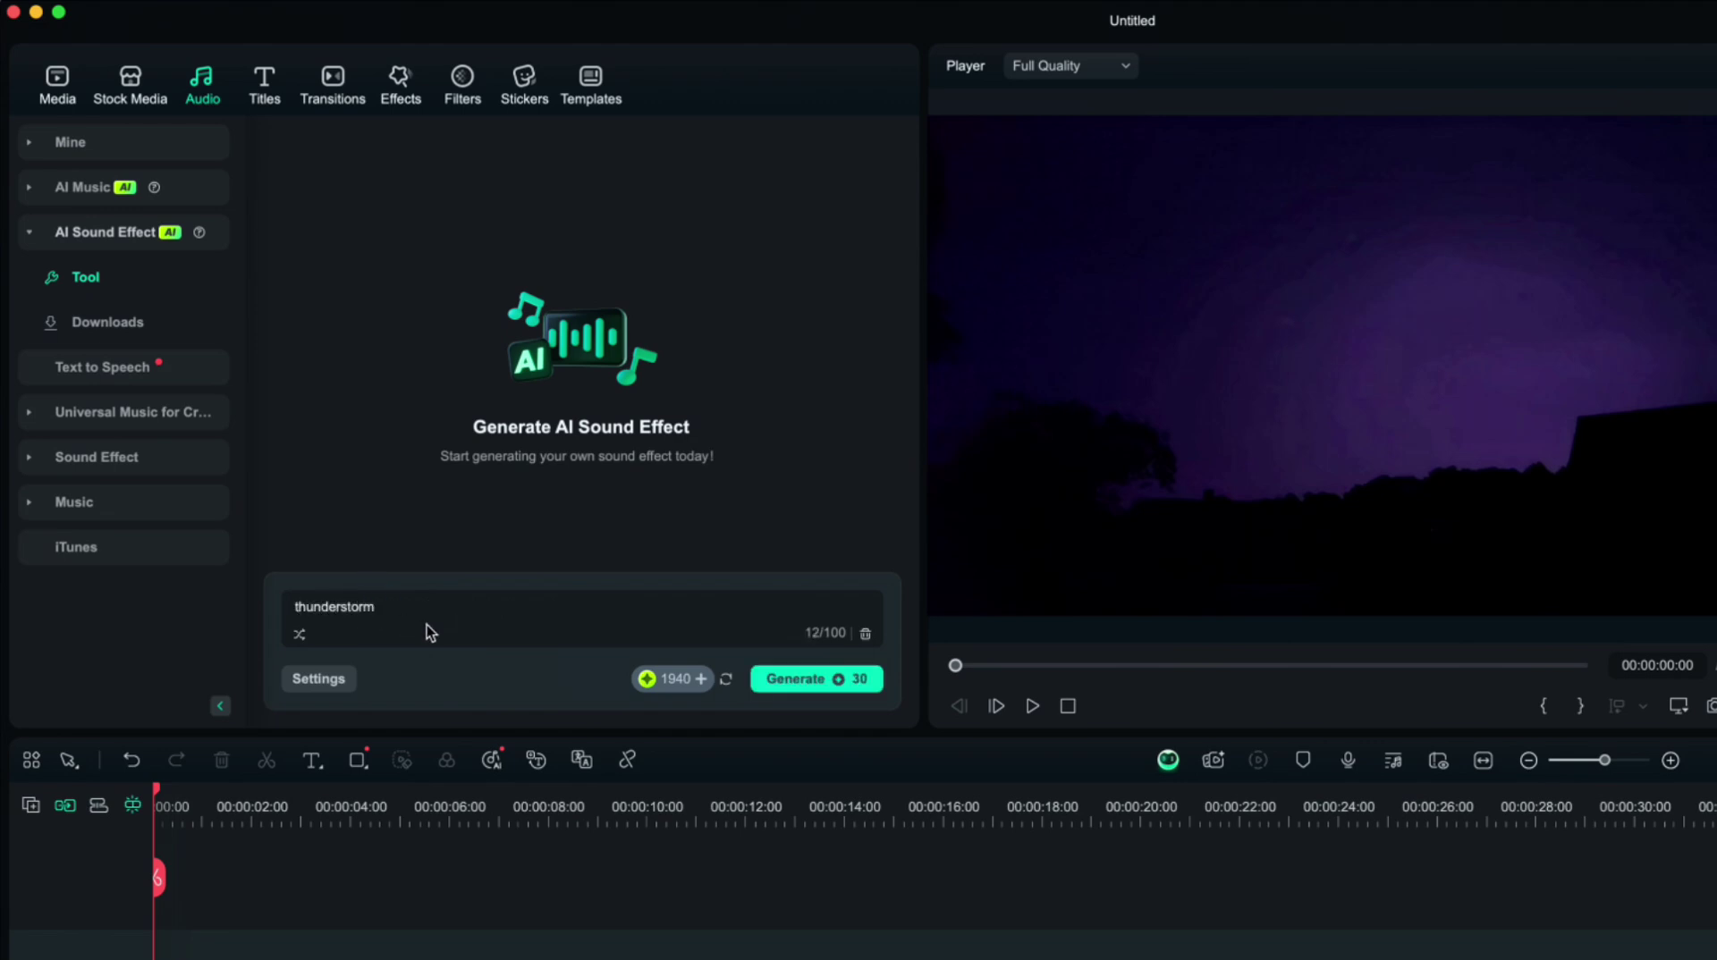
left_click(802, 680)
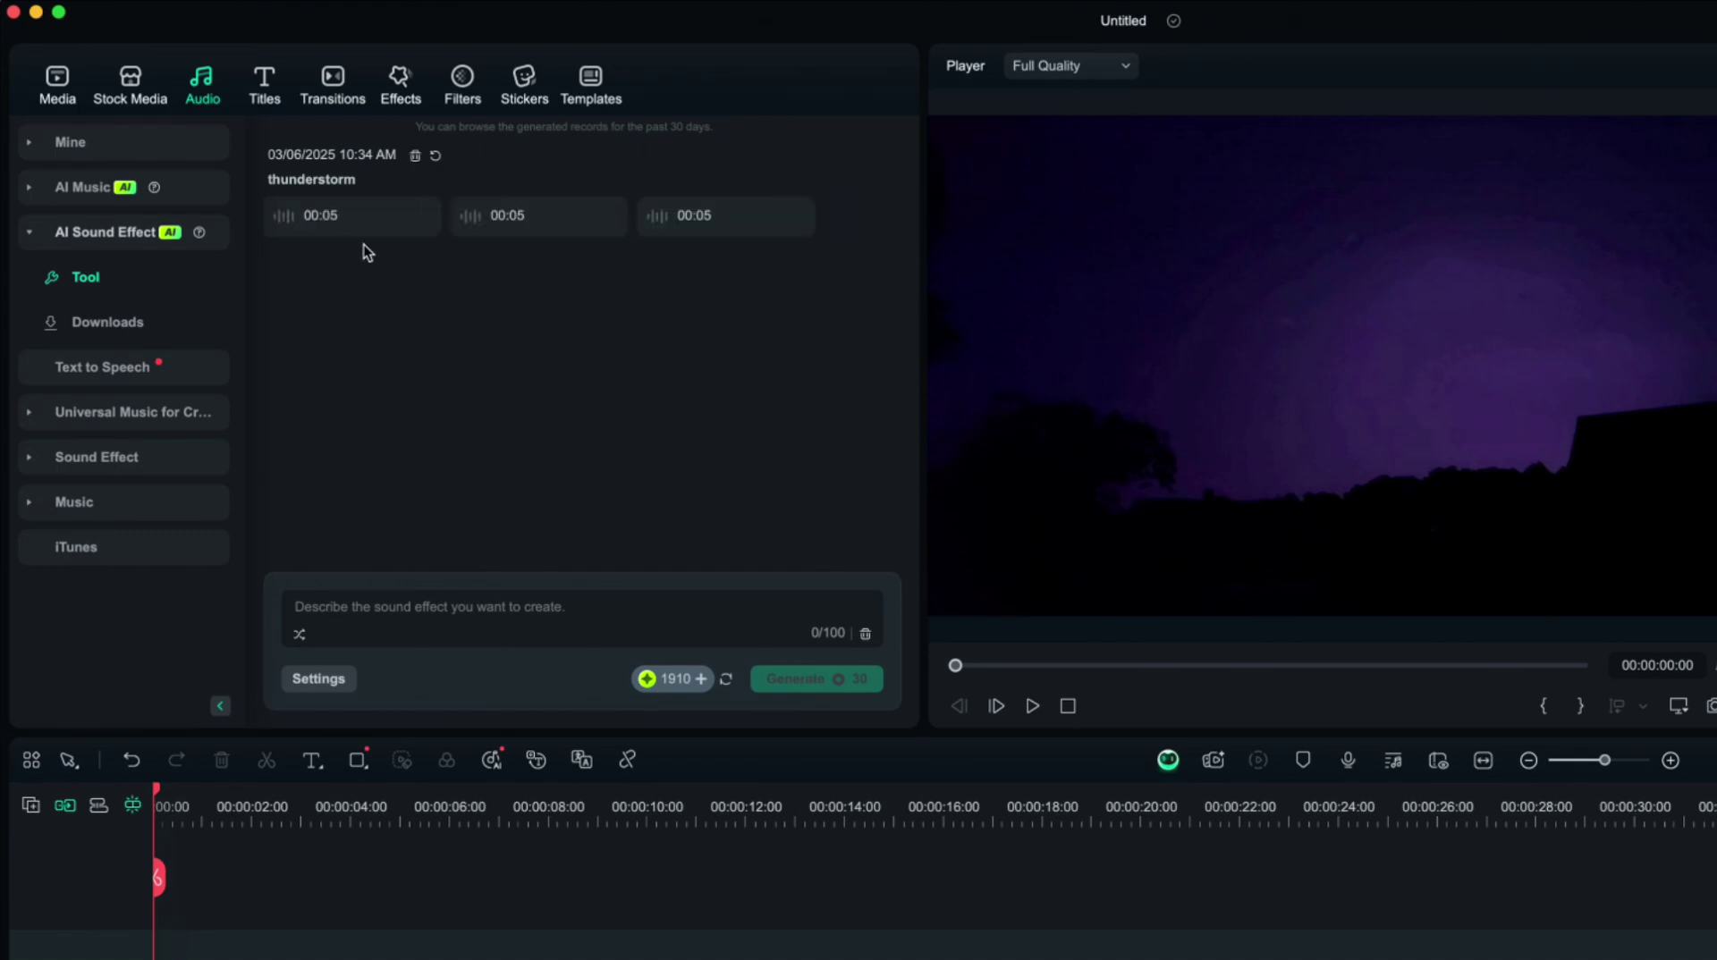
Step: Preview the first, second and third thunderstorm sound effect results
left_click(285, 217)
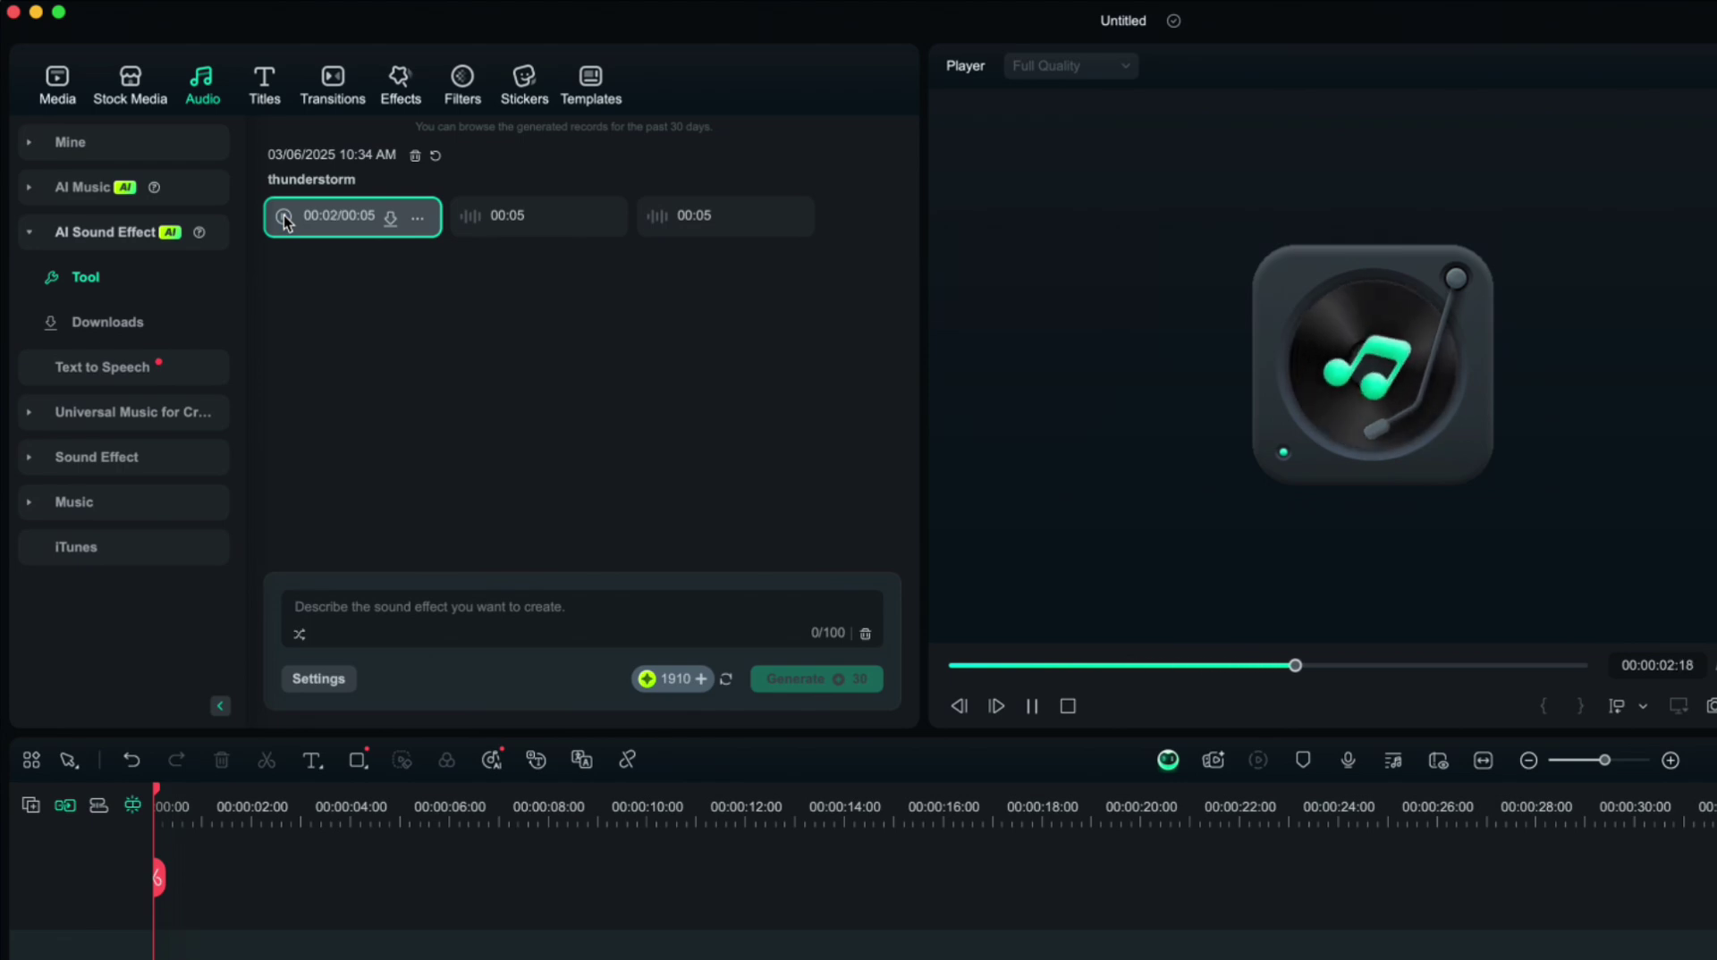
left_click(470, 217)
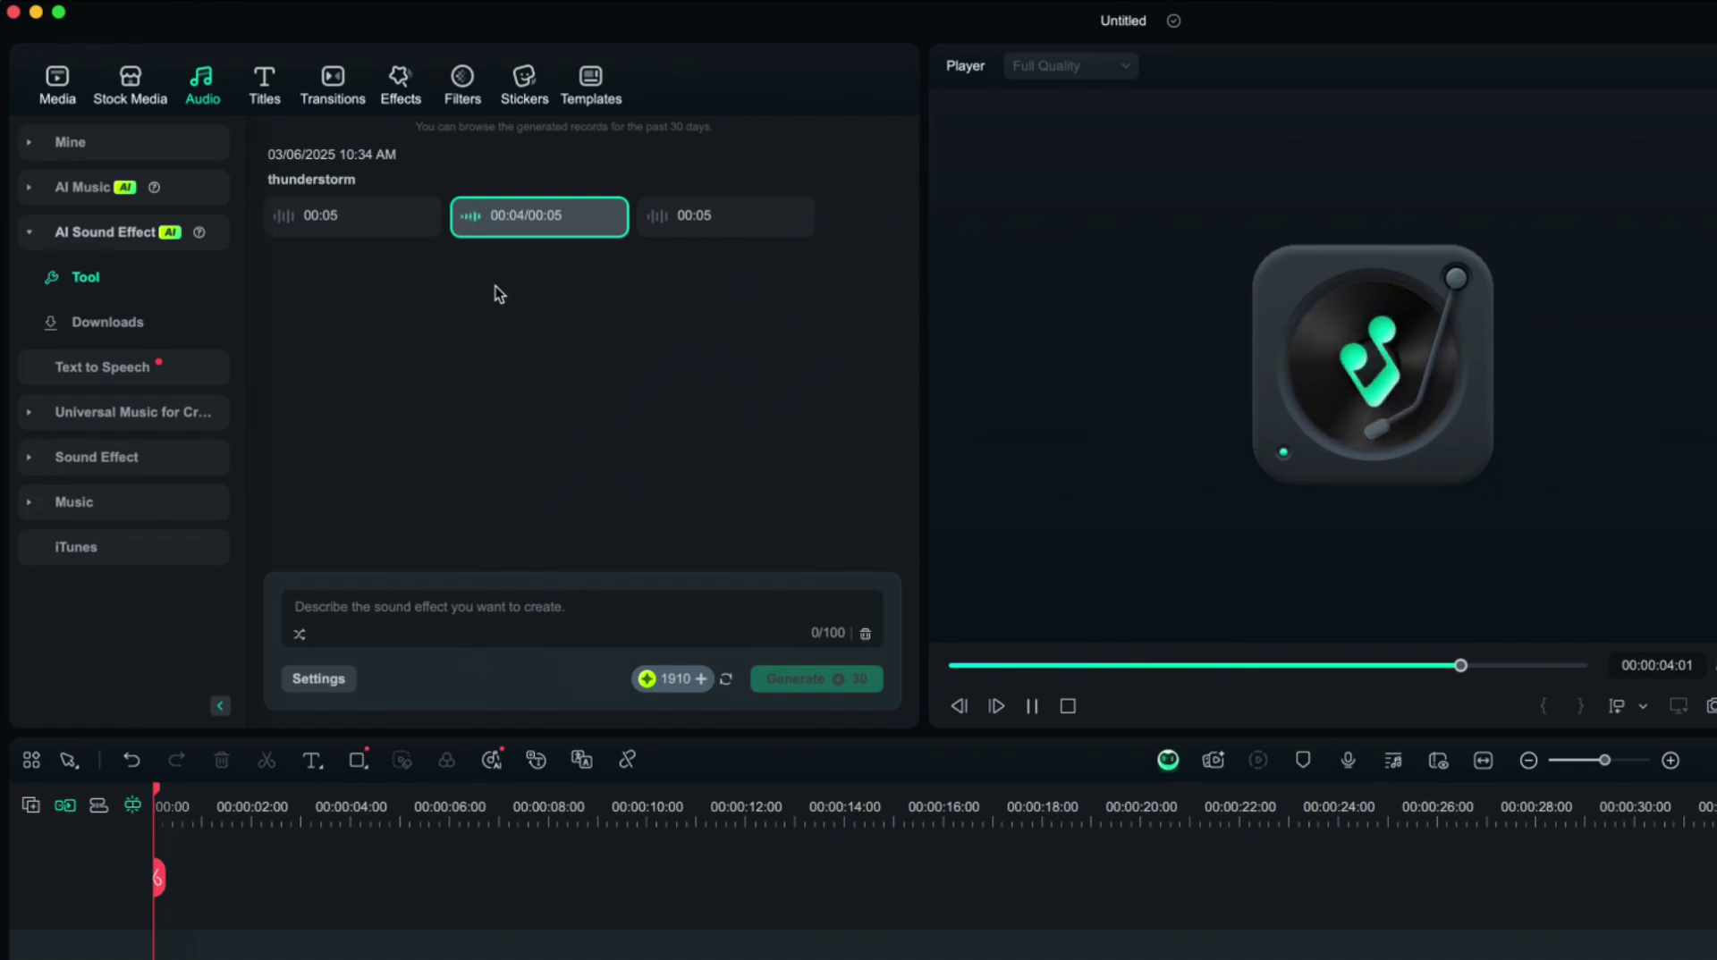
left_click(657, 216)
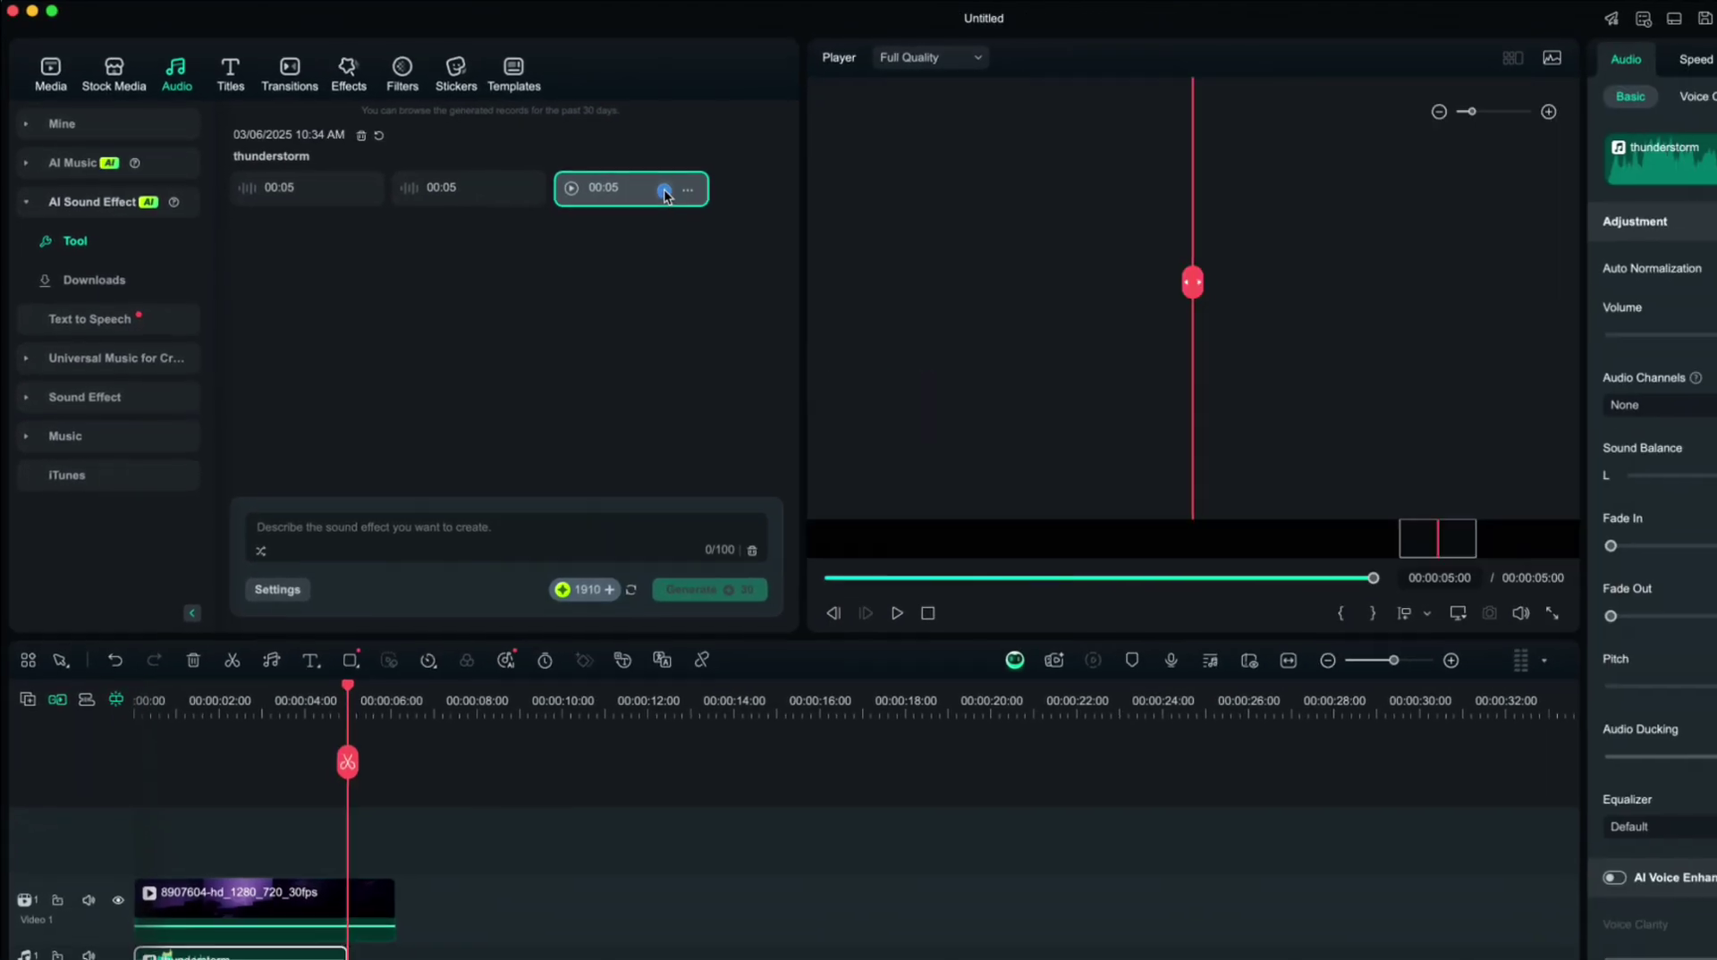
Step: Add the third and second thunder sounds, move the second onto Audio 2 overlapping, and play
left_click(568, 162)
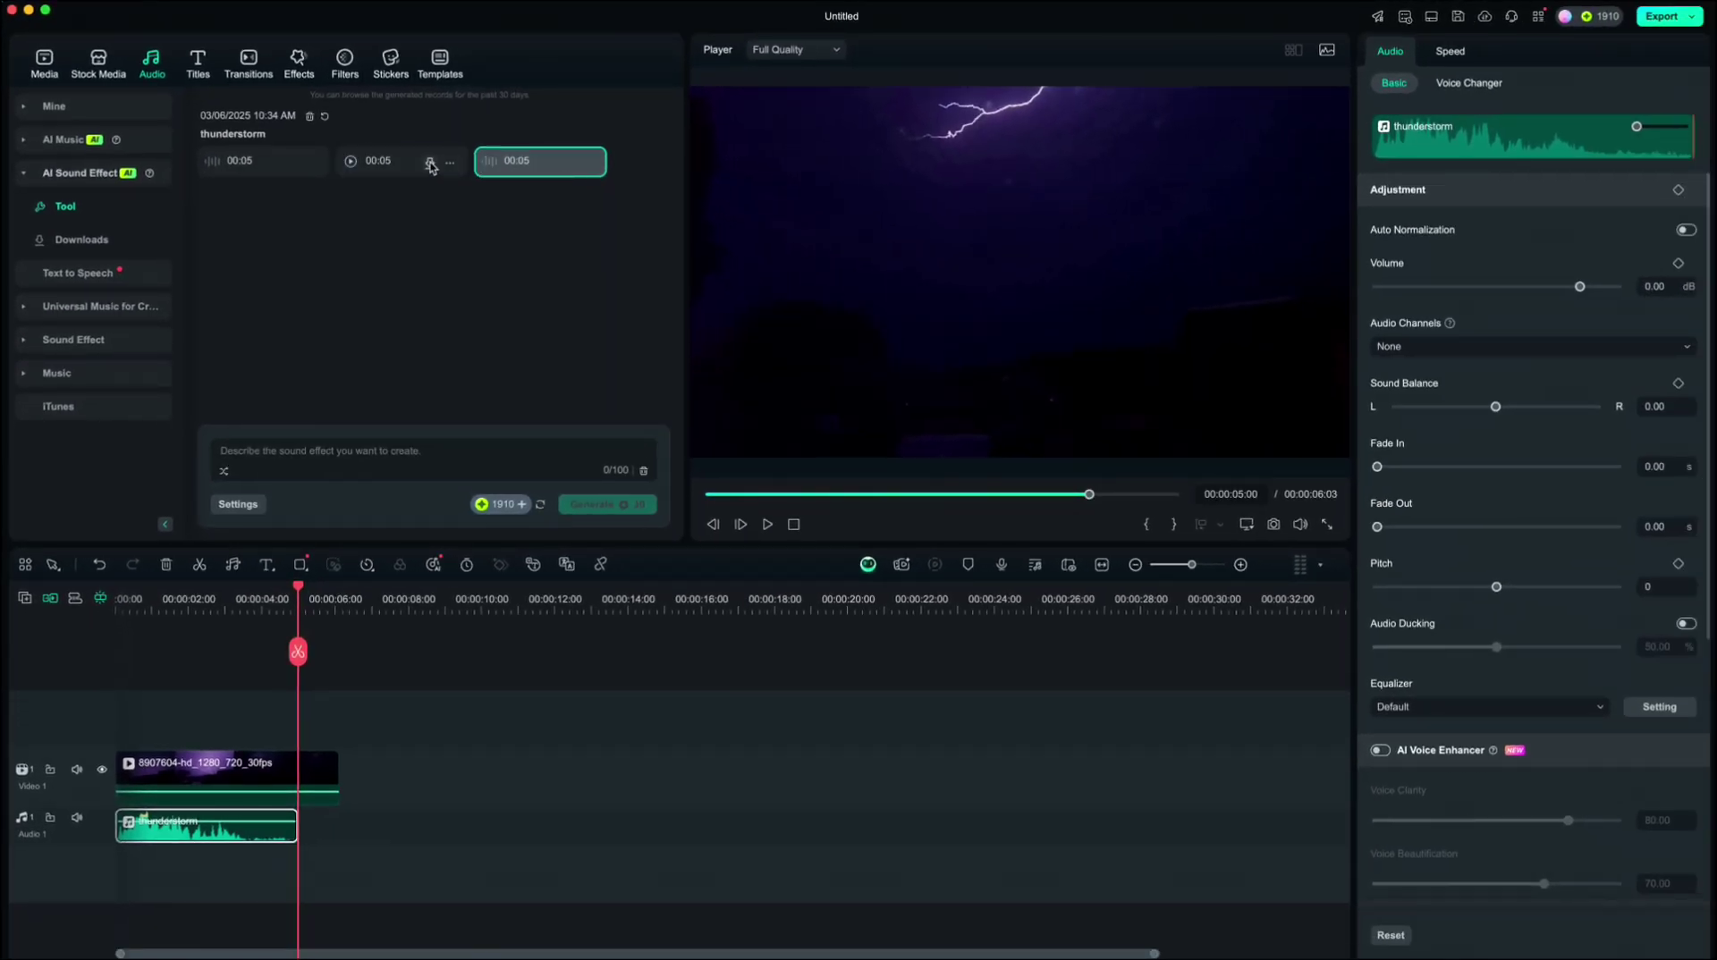
left_click(430, 165)
left_click_drag(145, 686, 235, 686)
left_click_drag(340, 838, 240, 881)
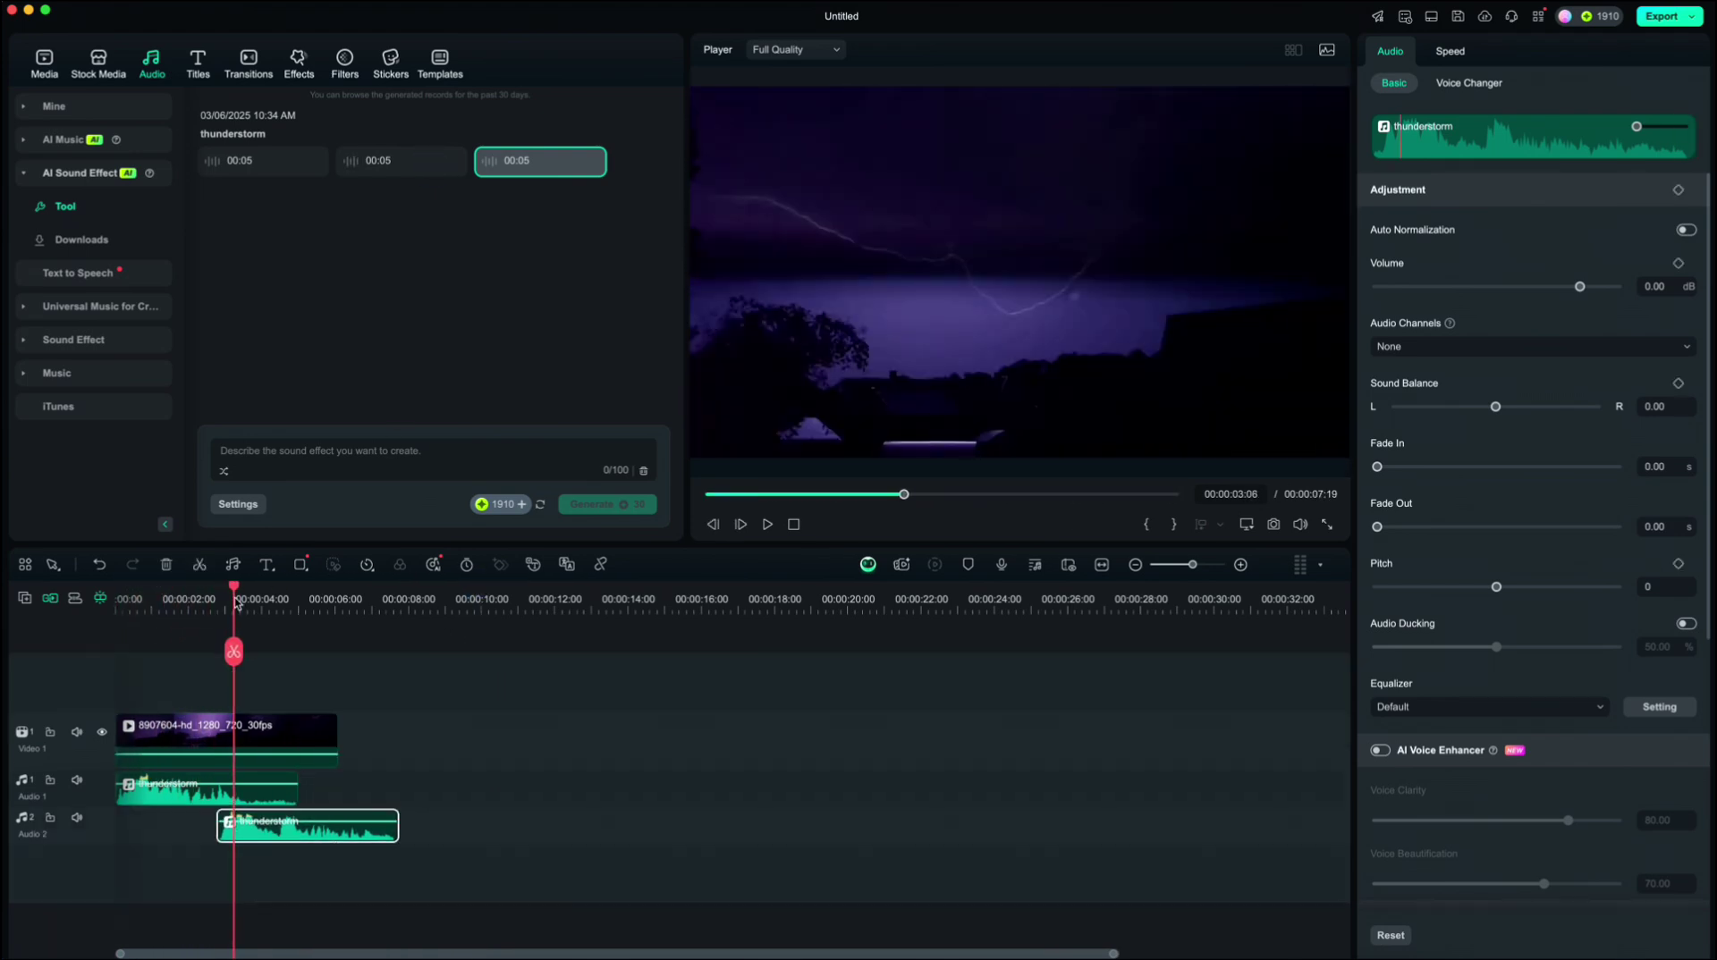
left_click(767, 525)
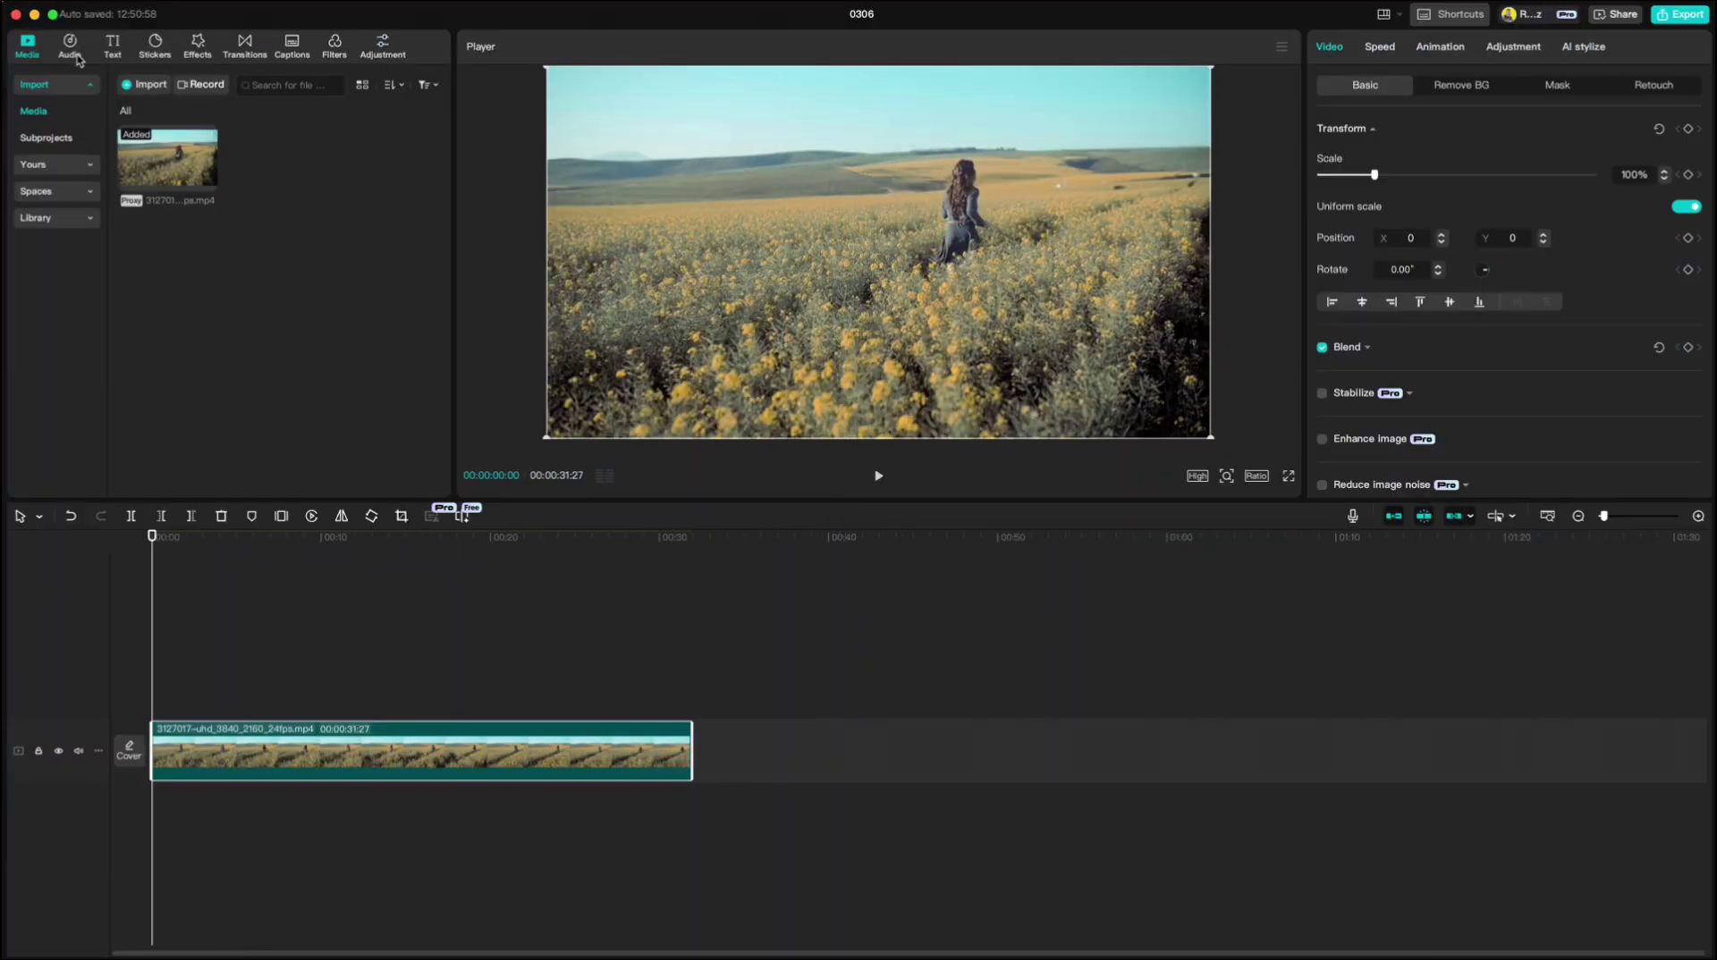
Step: Show the Sound effects category in CapCut's Audio library
left_click(71, 50)
left_click(48, 166)
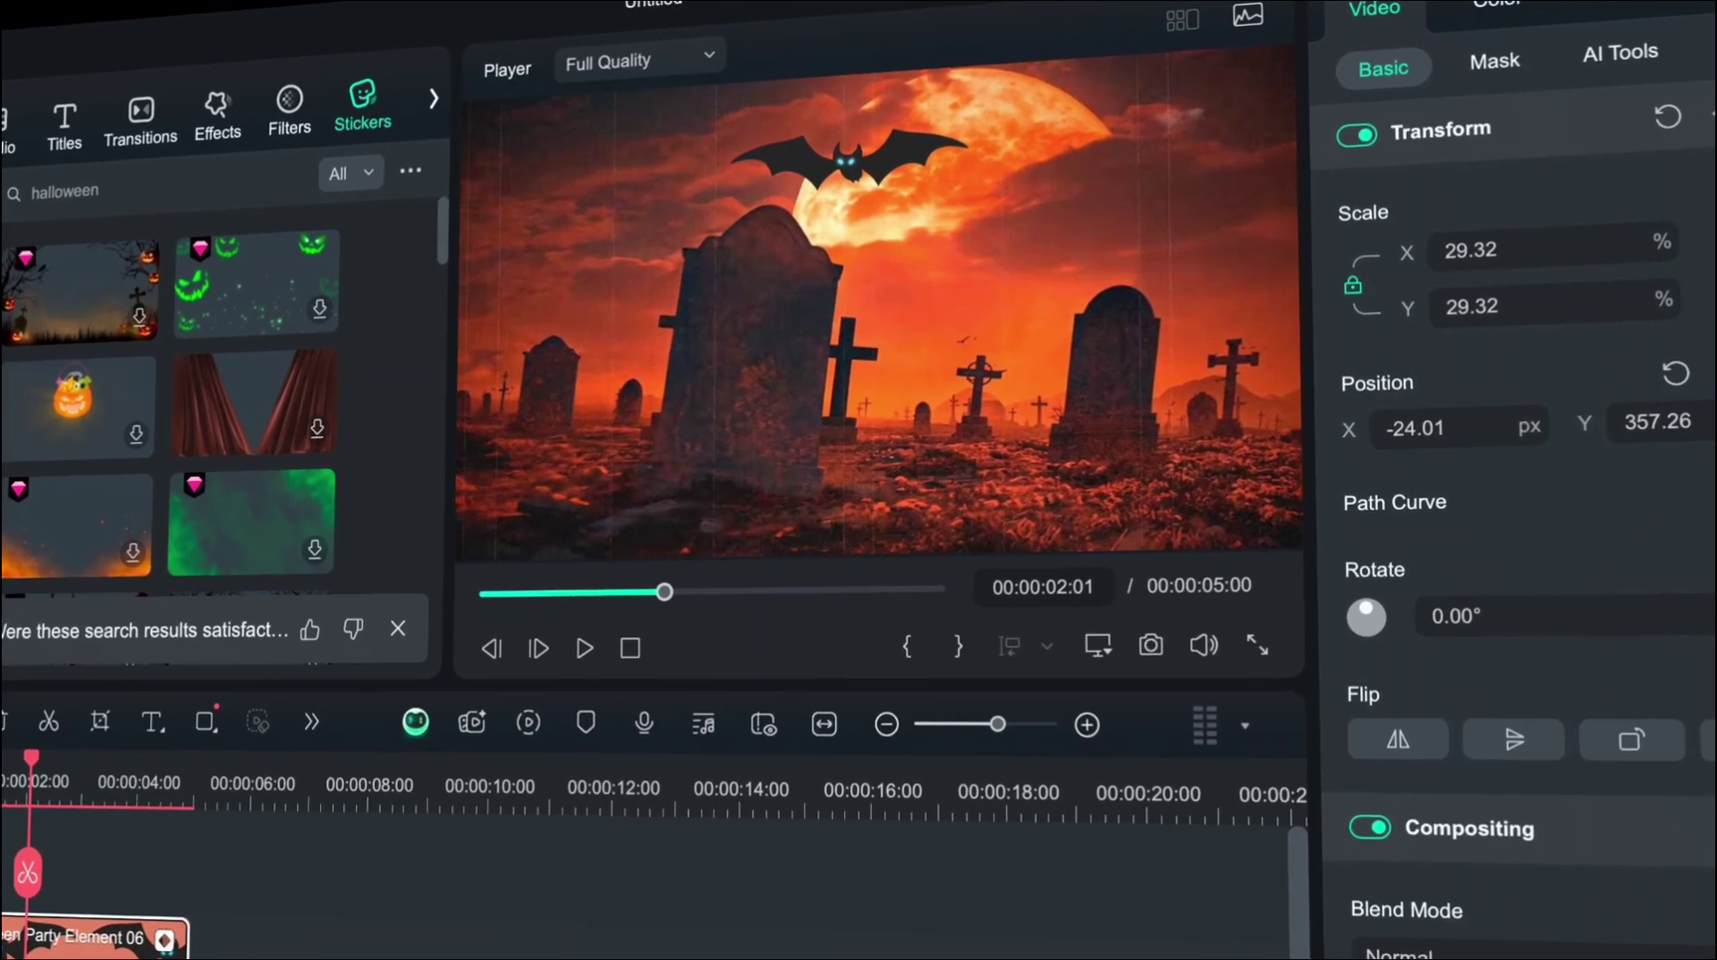
Step: View the Linear/Curve keyframe types for the bat's path point, then browse Stock Media
left_click(854, 166)
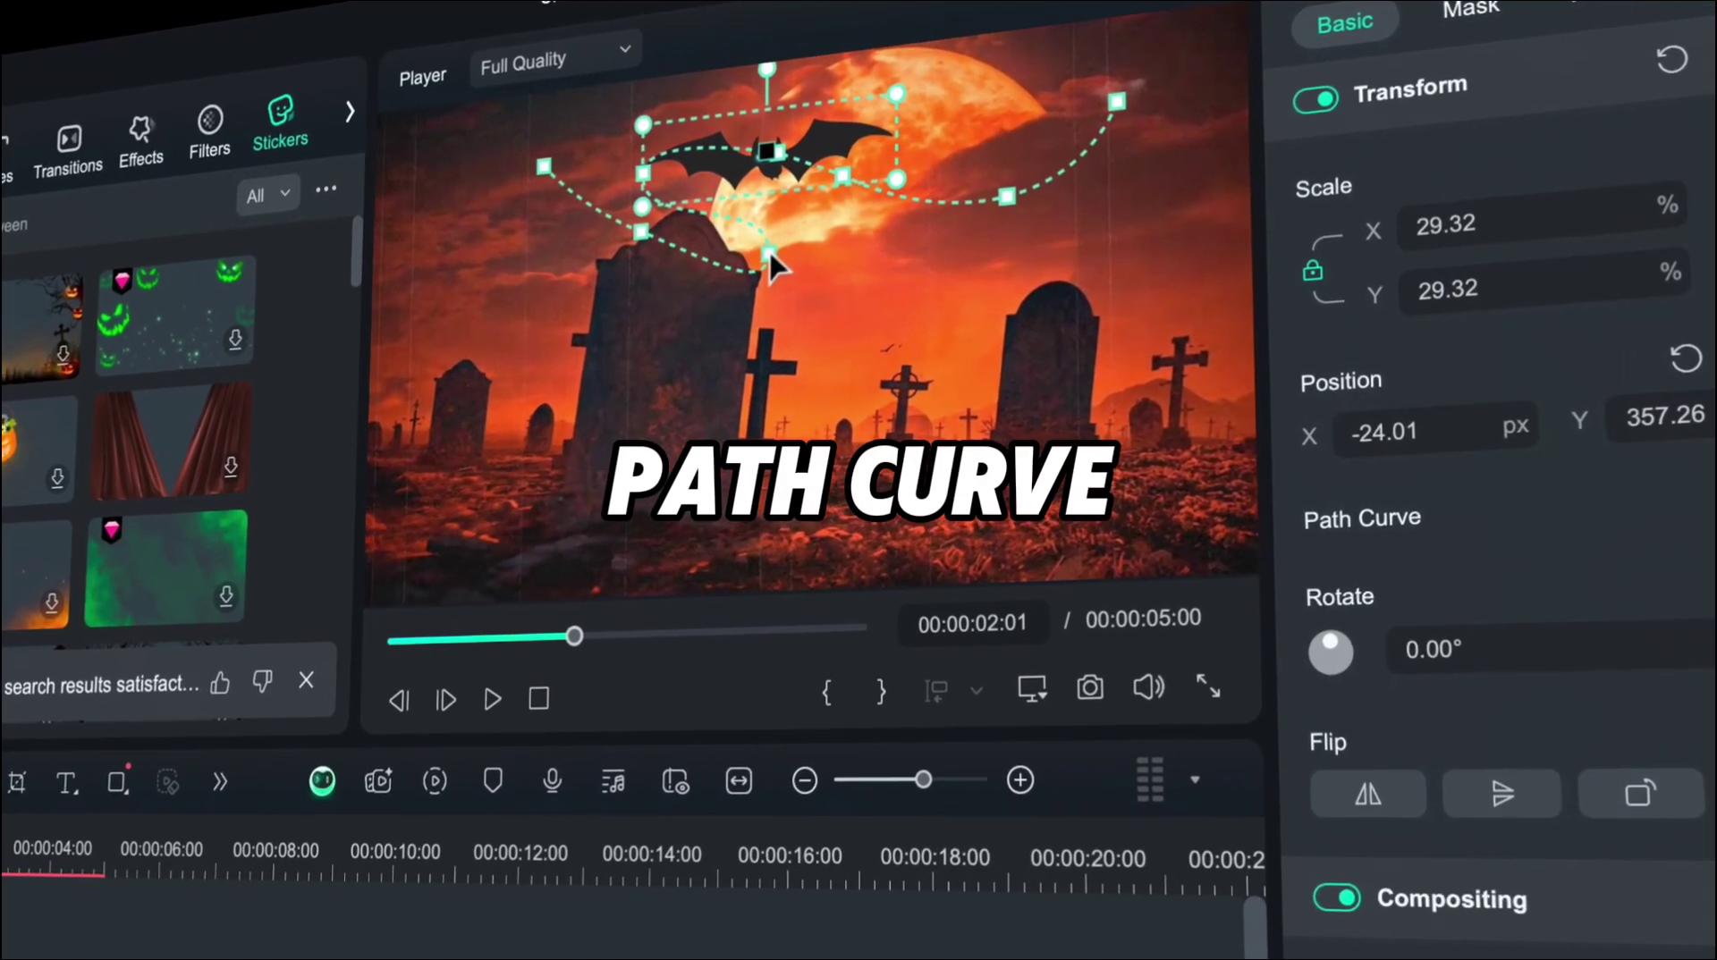
right_click(788, 251)
mouse_move(815, 338)
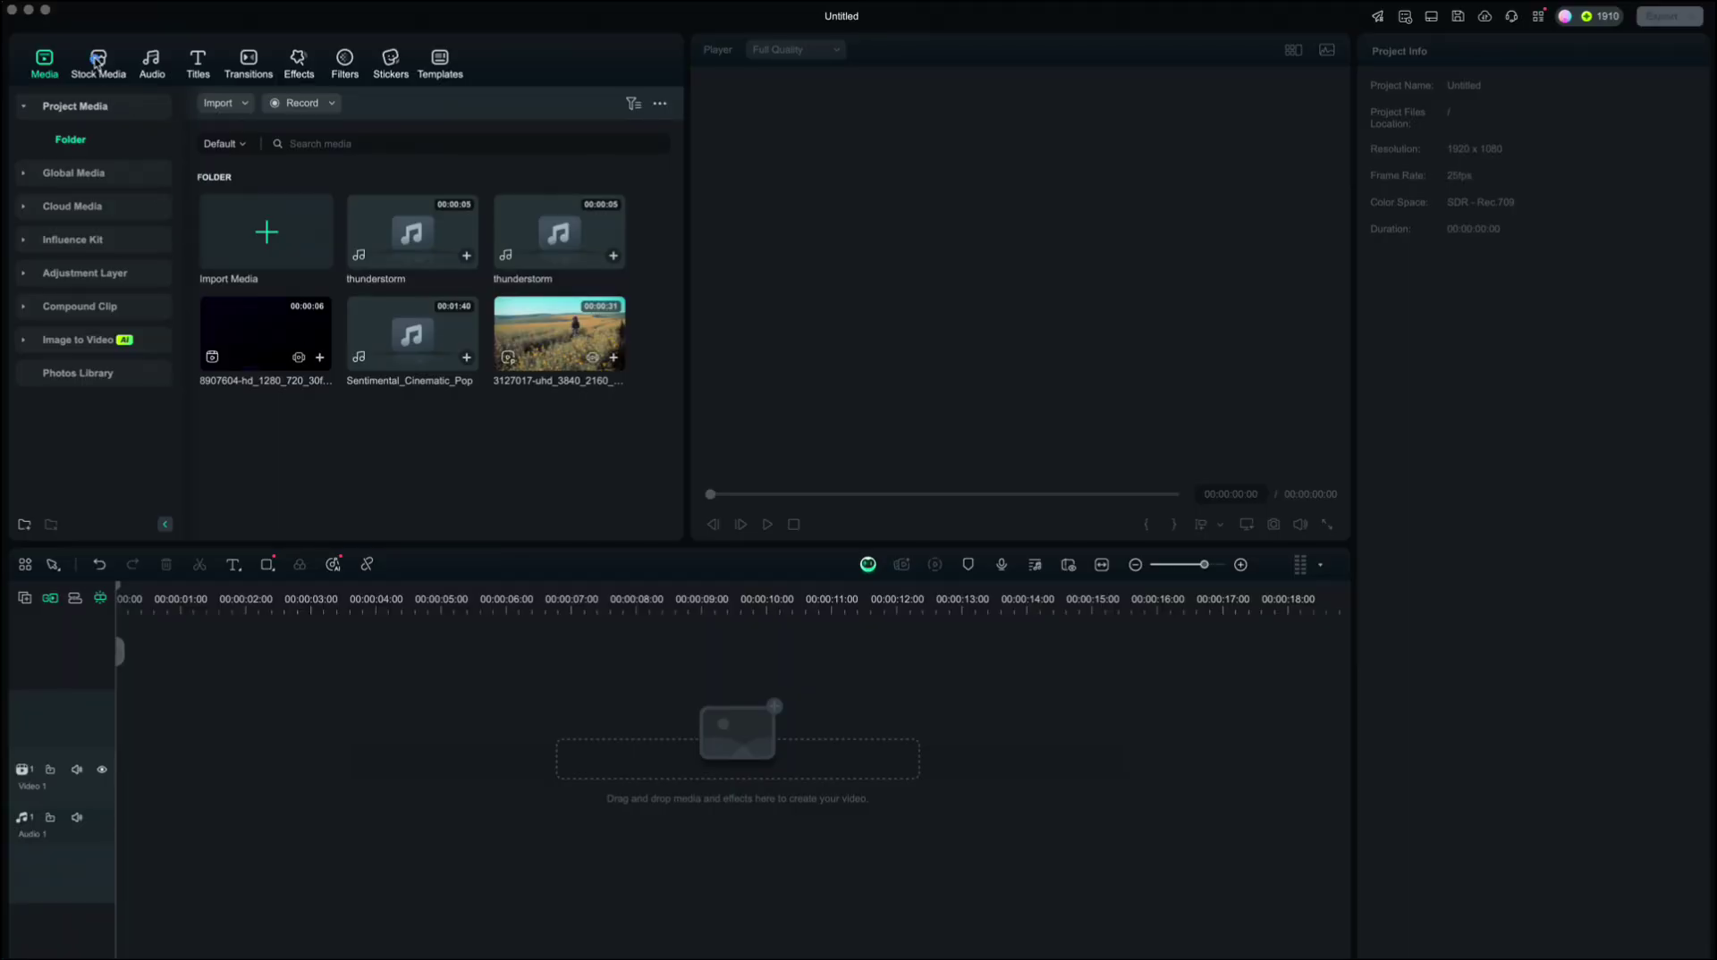
left_click(97, 61)
Step: Place the Planets Pack Element 03 Earth sticker over the grid, shrunk at the left edge
scroll(378, 288, "down", 3)
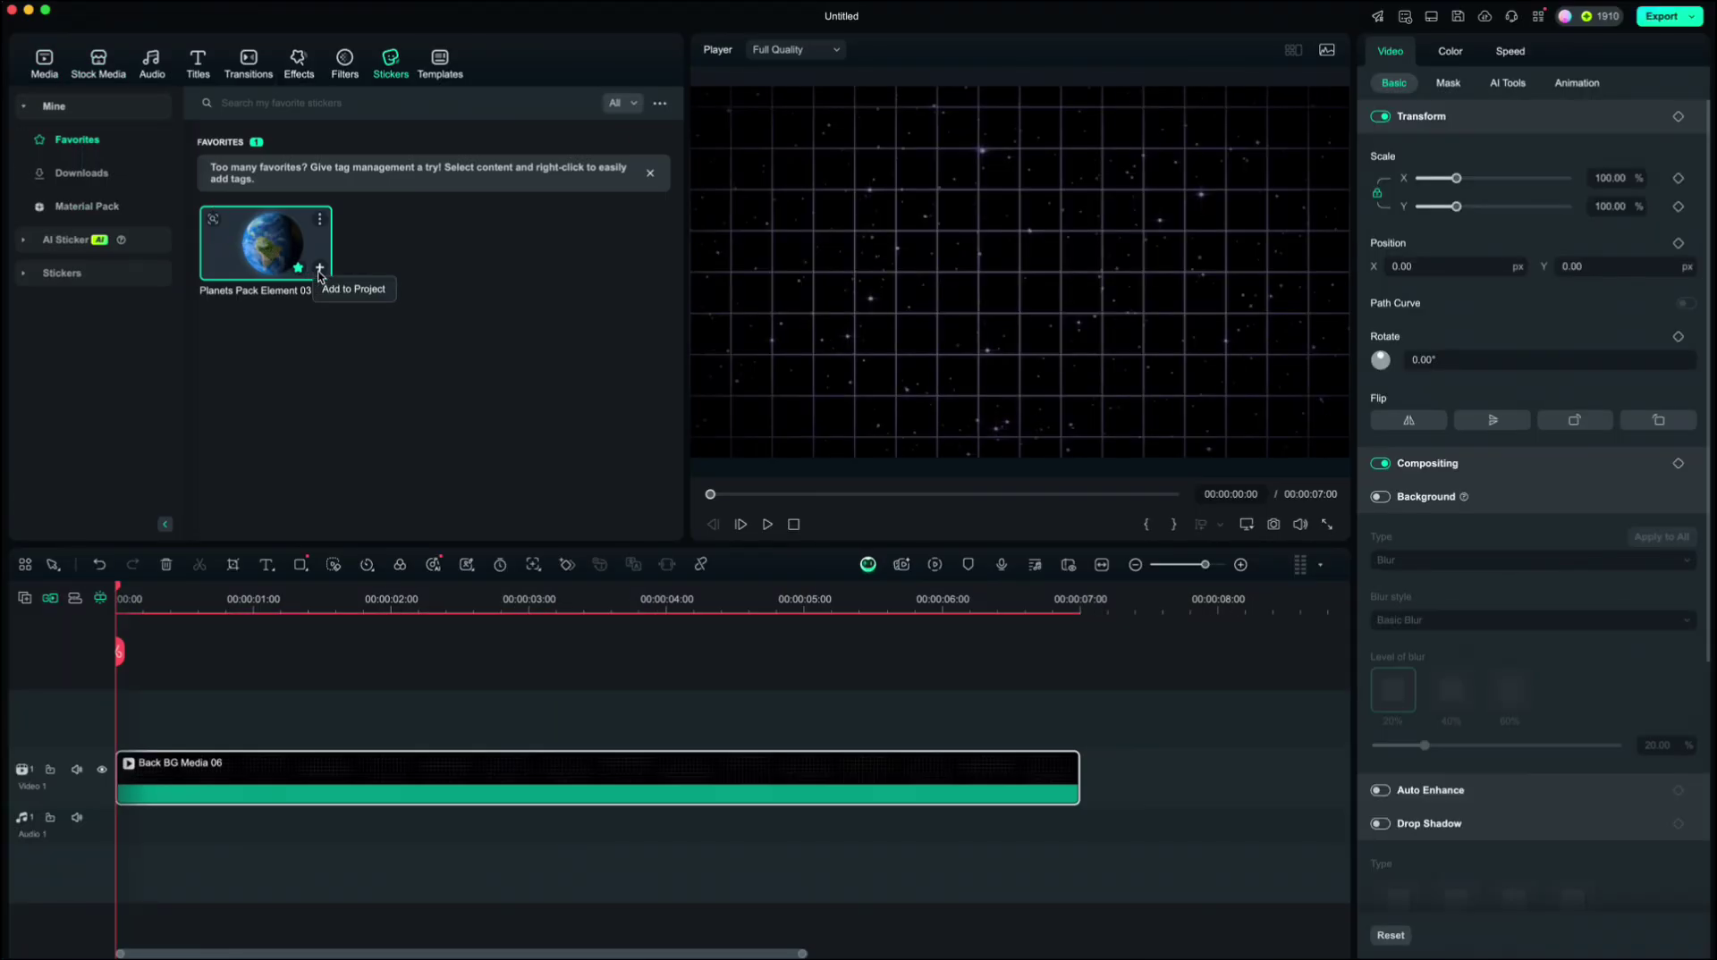
left_click_drag(129, 711, 131, 712)
left_click_drag(1207, 91, 964, 269)
Step: Keyframe the Earth moving to centre at about 44%, then upper right at about 30%
left_click(217, 604)
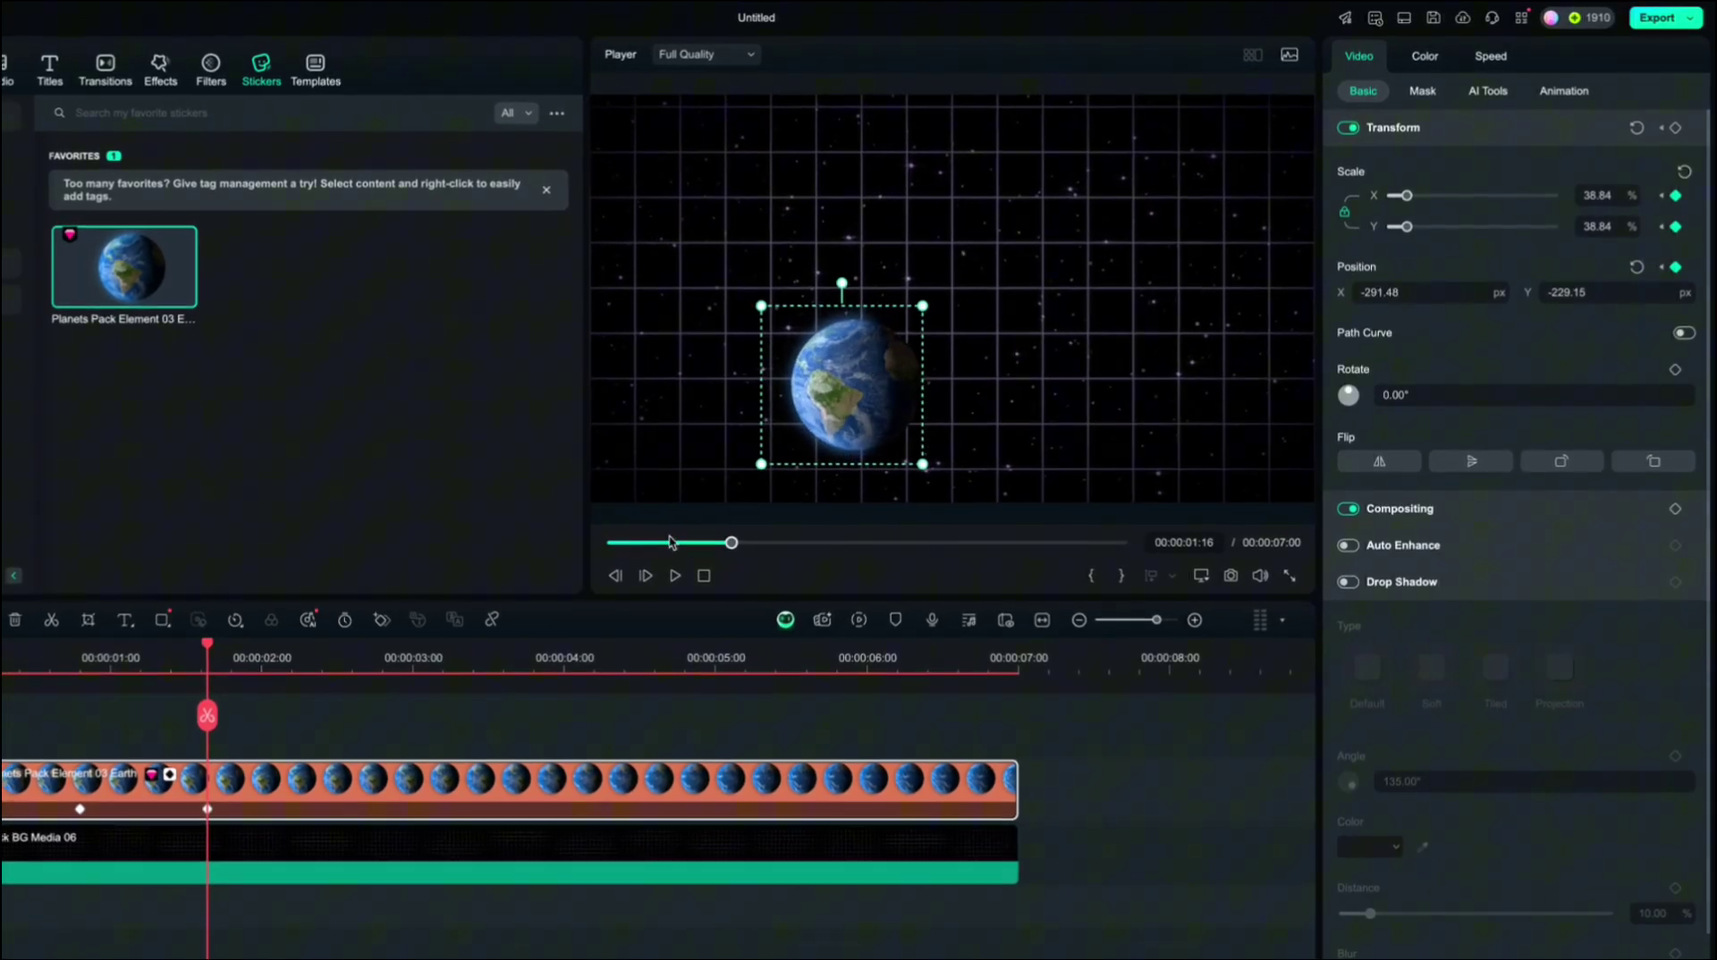
left_click(447, 638)
left_click_drag(845, 389, 903, 421)
left_click_drag(966, 331, 1028, 286)
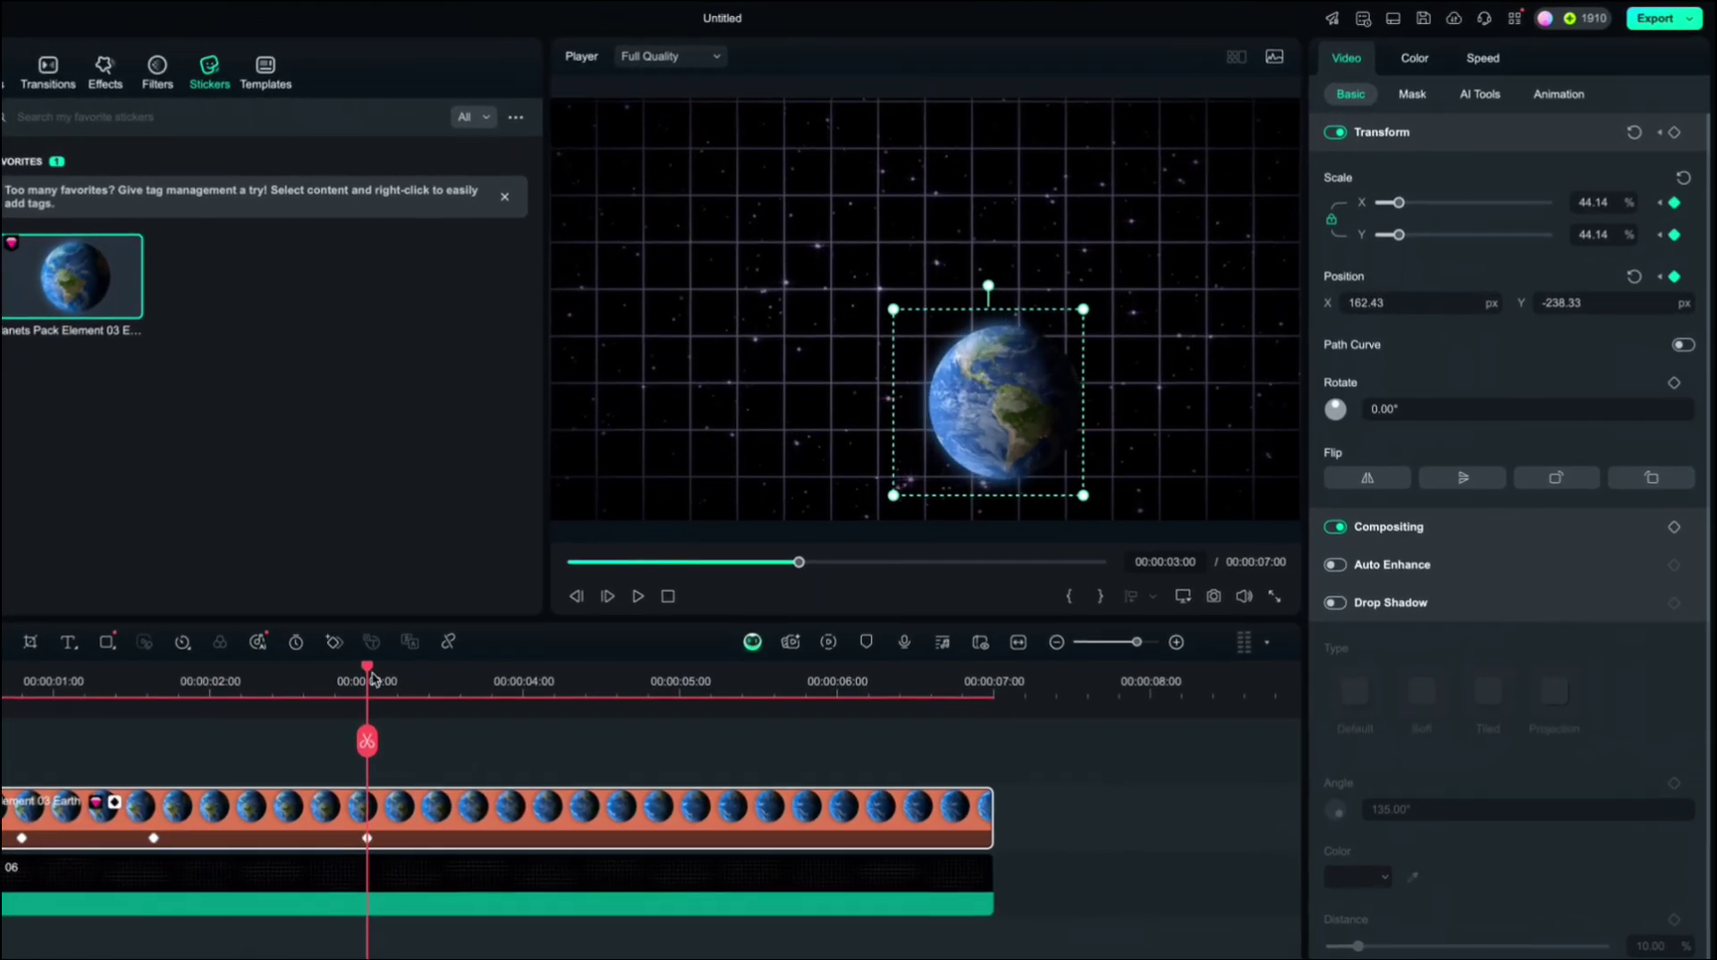
left_click(653, 666)
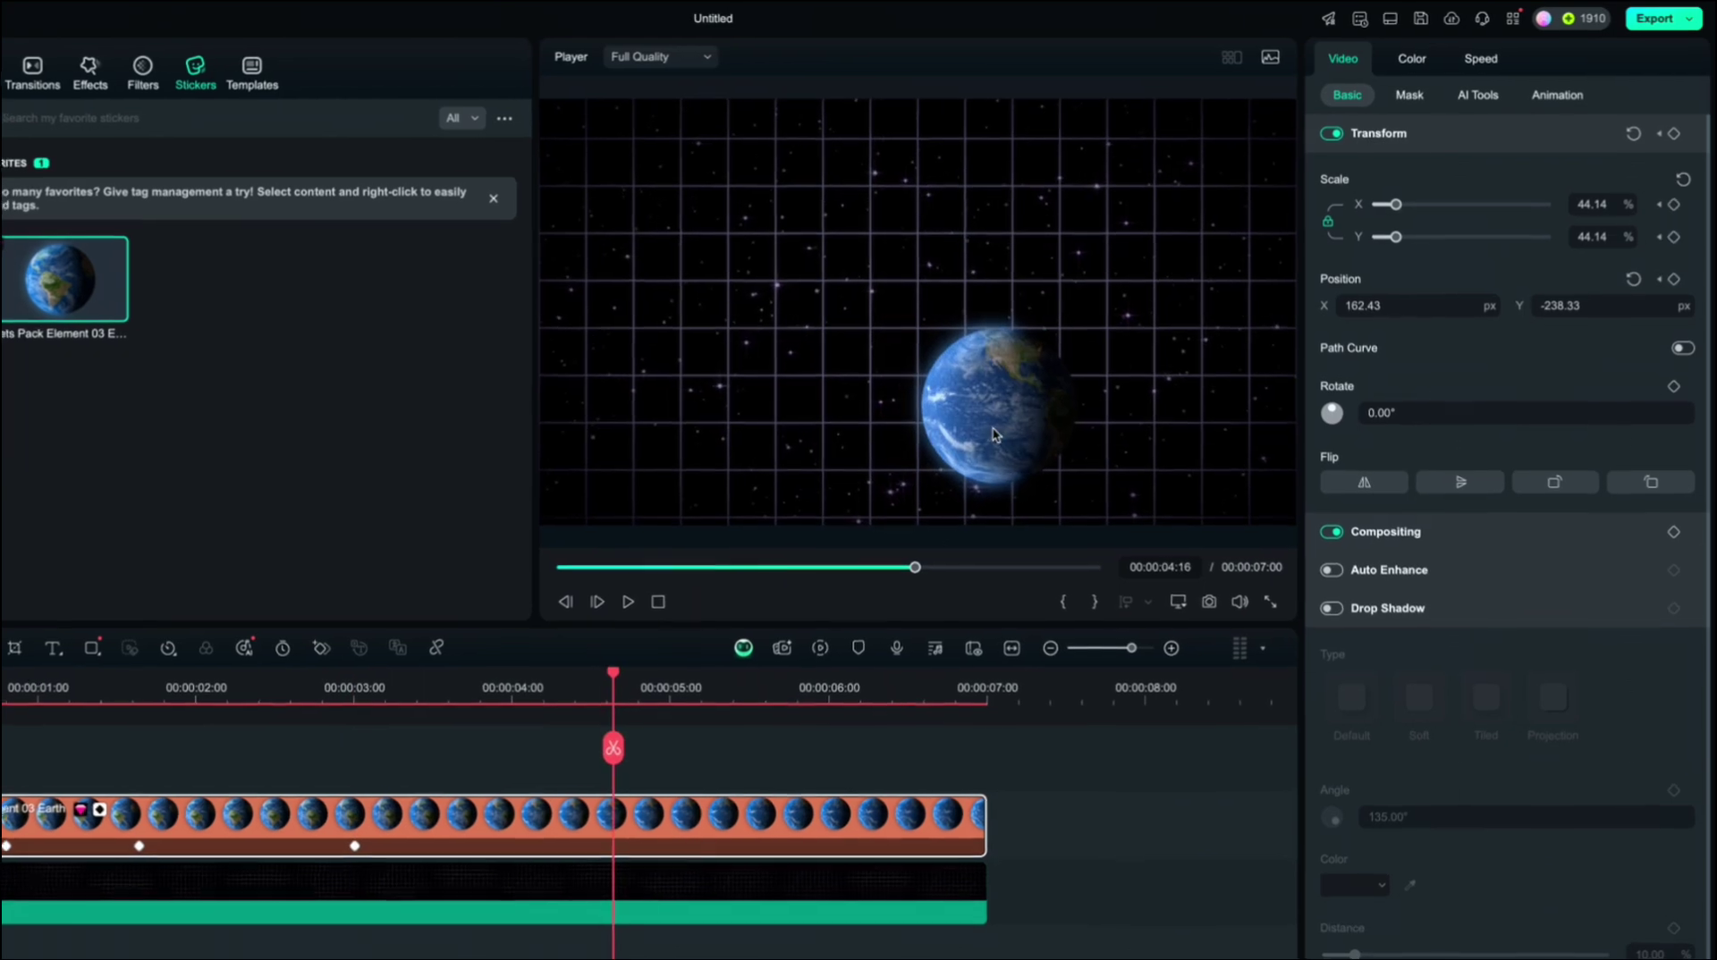
left_click_drag(994, 436, 1073, 269)
left_click_drag(1172, 368, 1207, 173)
Step: Add a final top-right keyframe at 00:00:06:14 and play the animation from the start
left_click(918, 698)
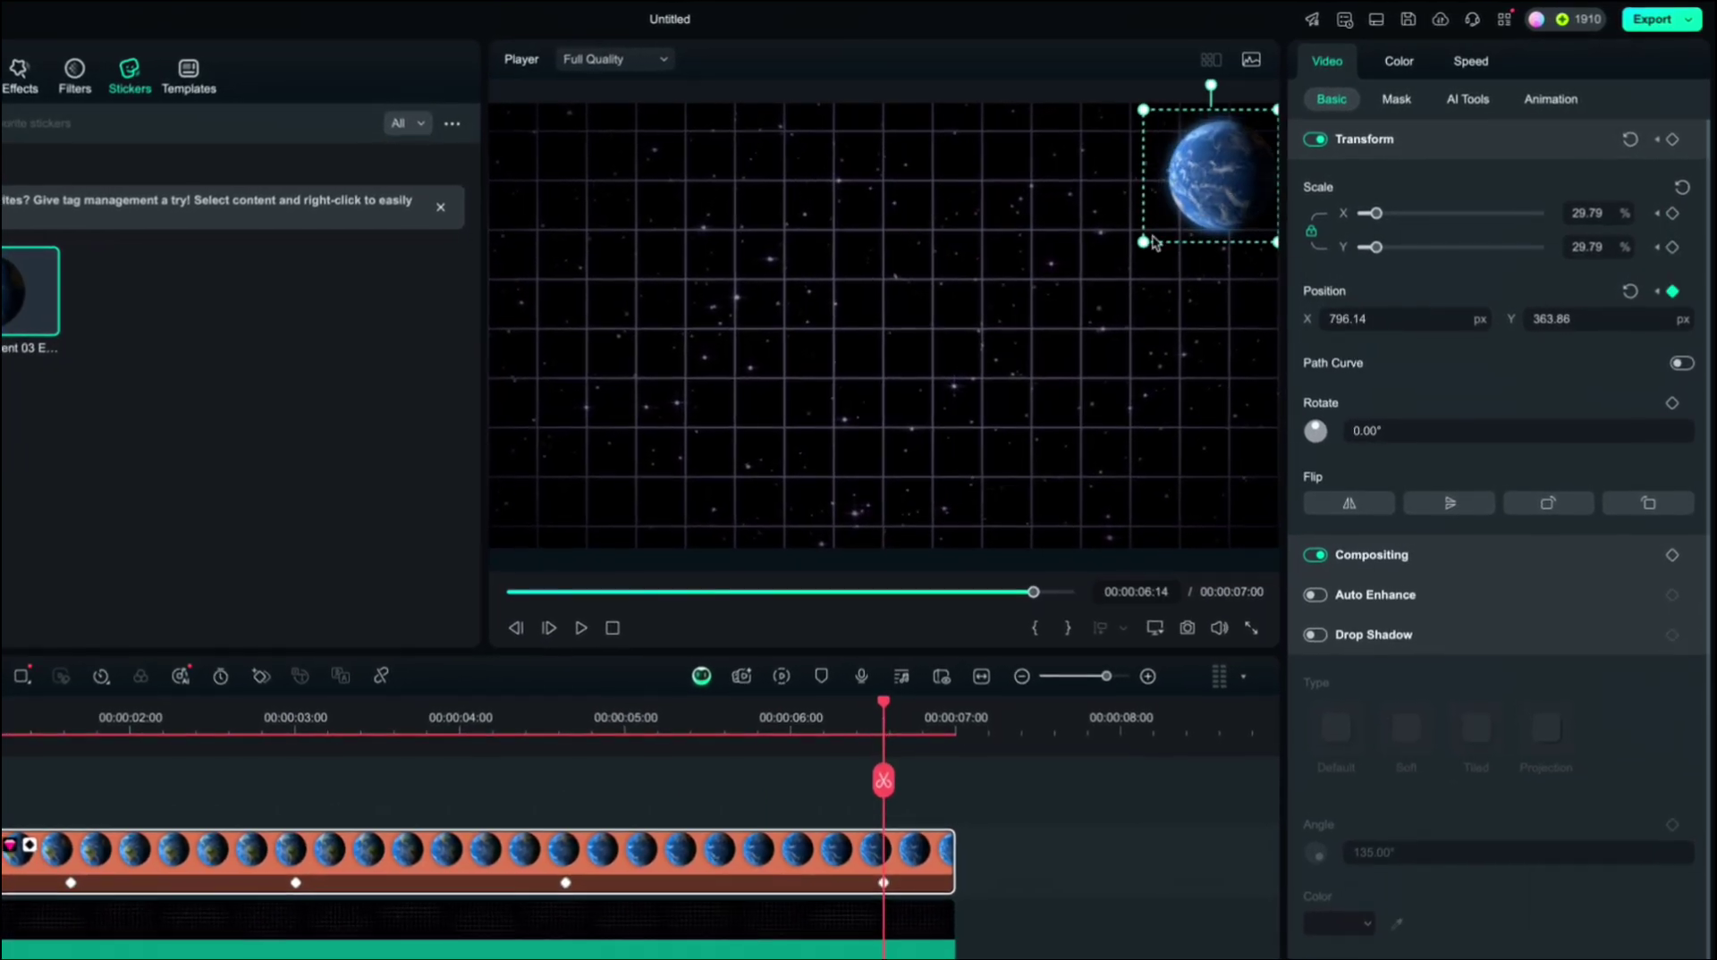
left_click_drag(1277, 243, 1256, 215)
left_click(778, 778)
left_click(523, 706)
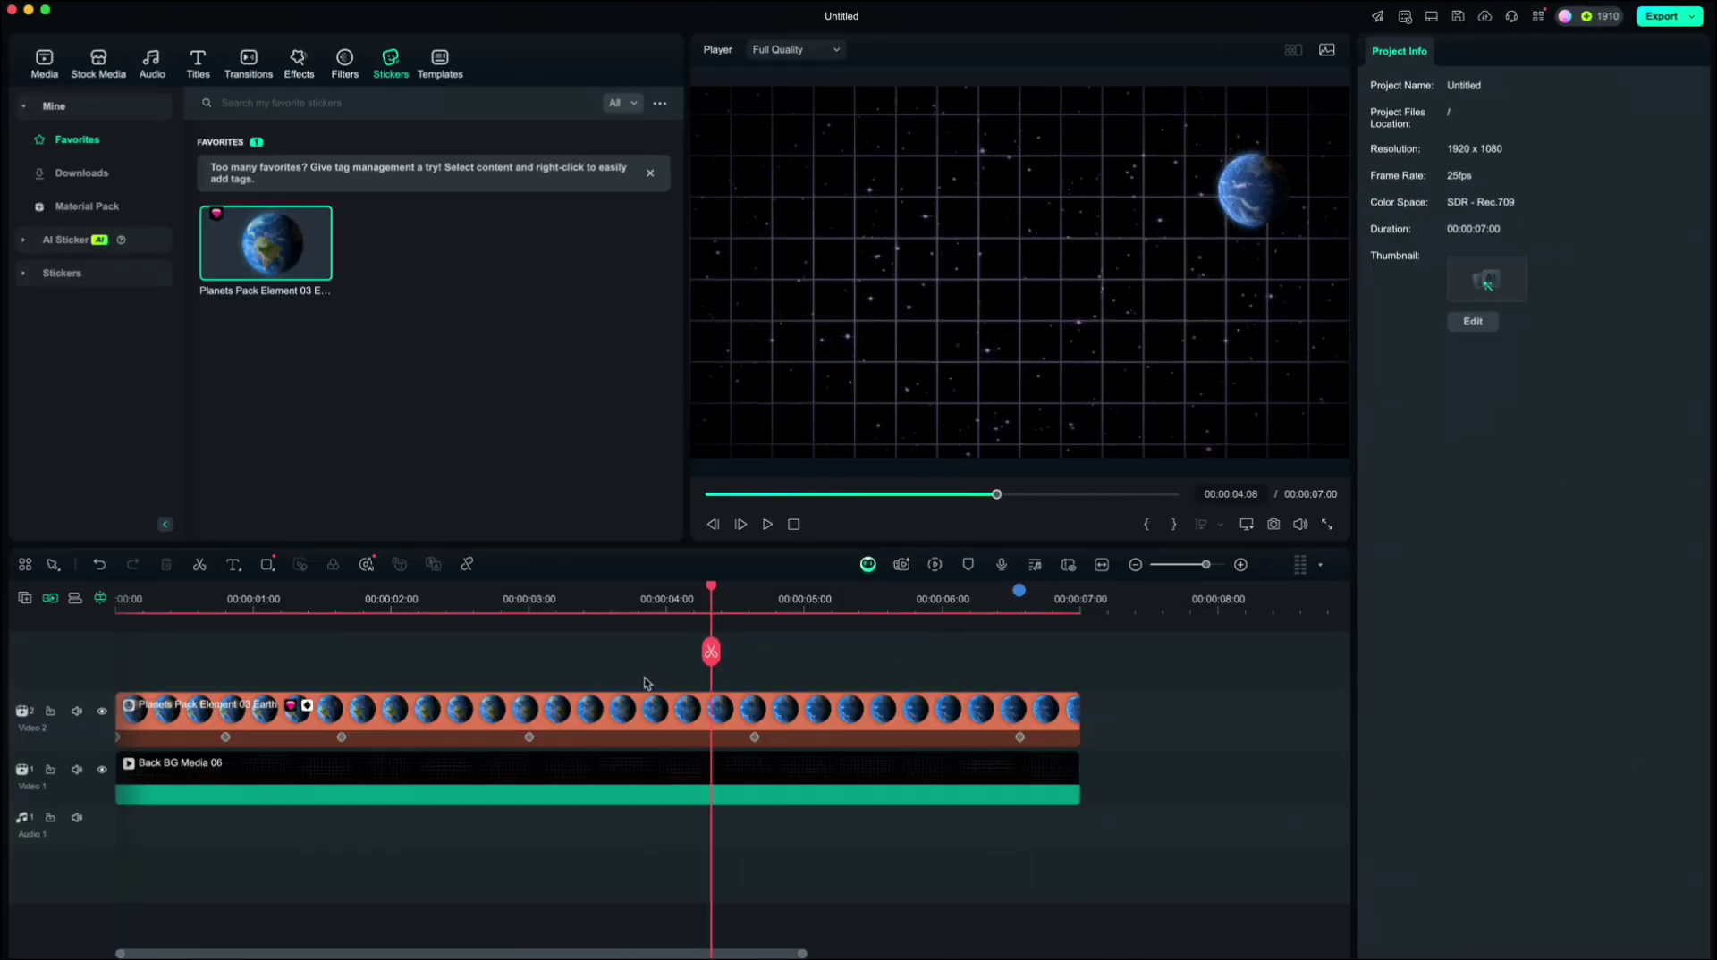
left_click_drag(276, 597, 126, 598)
left_click(767, 525)
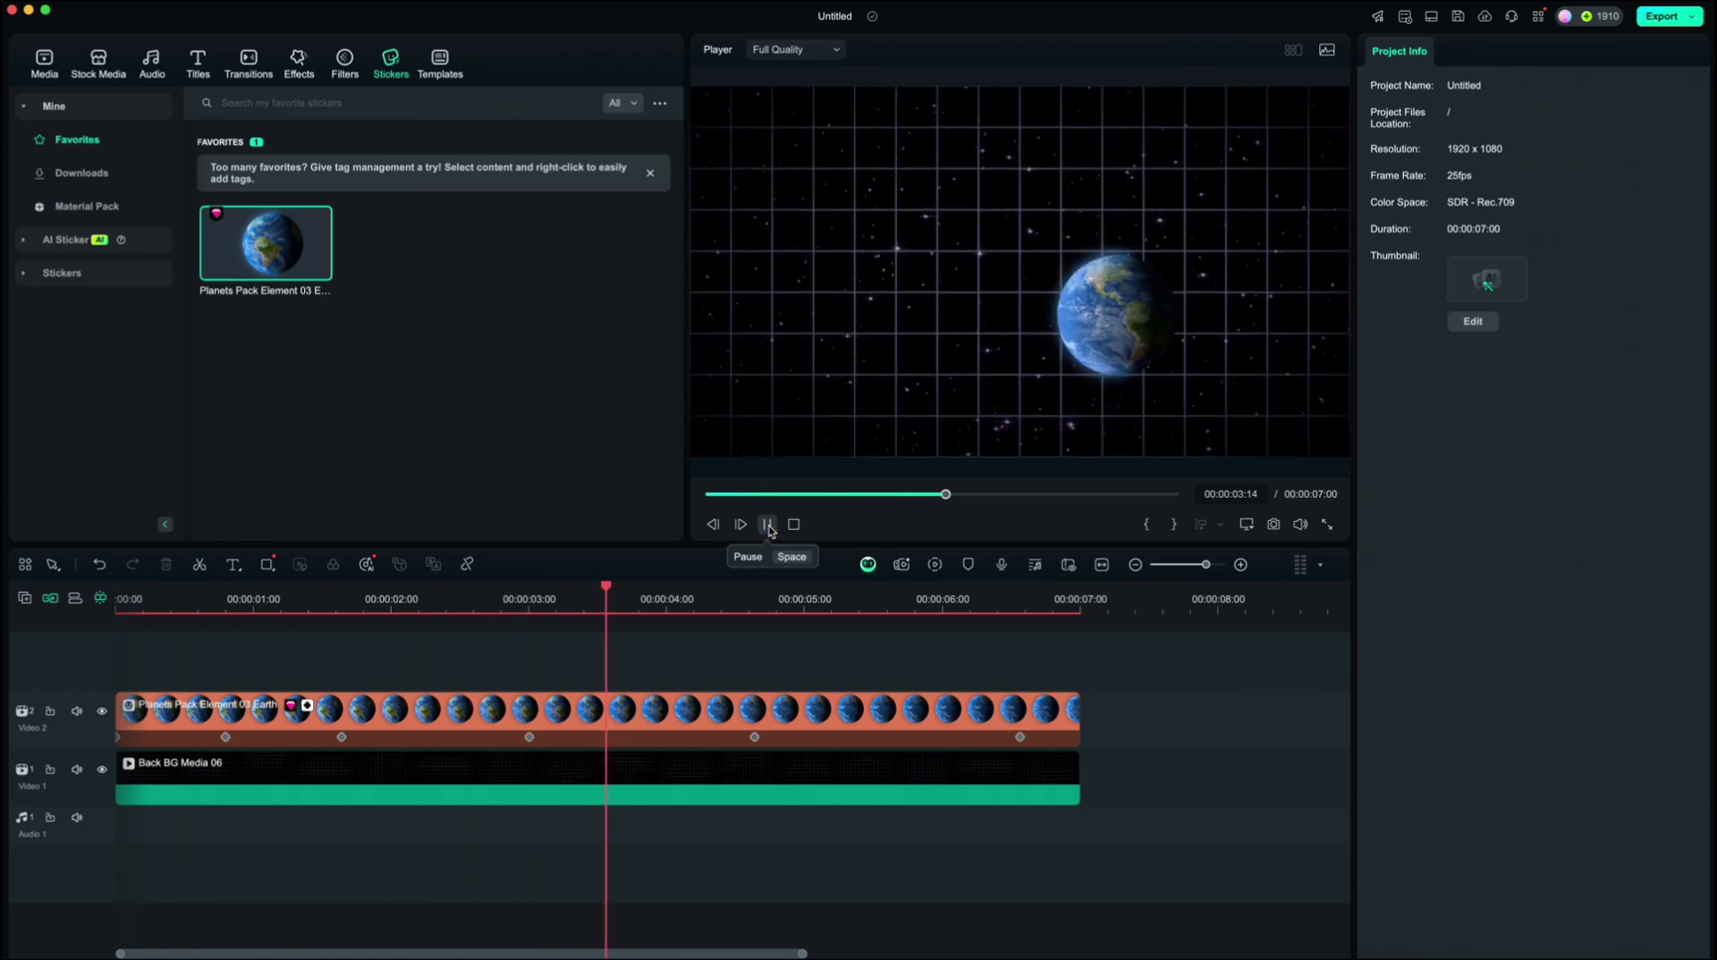
Step: Set the Earth's path keyframe type to Curve and drag its Bezier handle into an arc
left_click(788, 528)
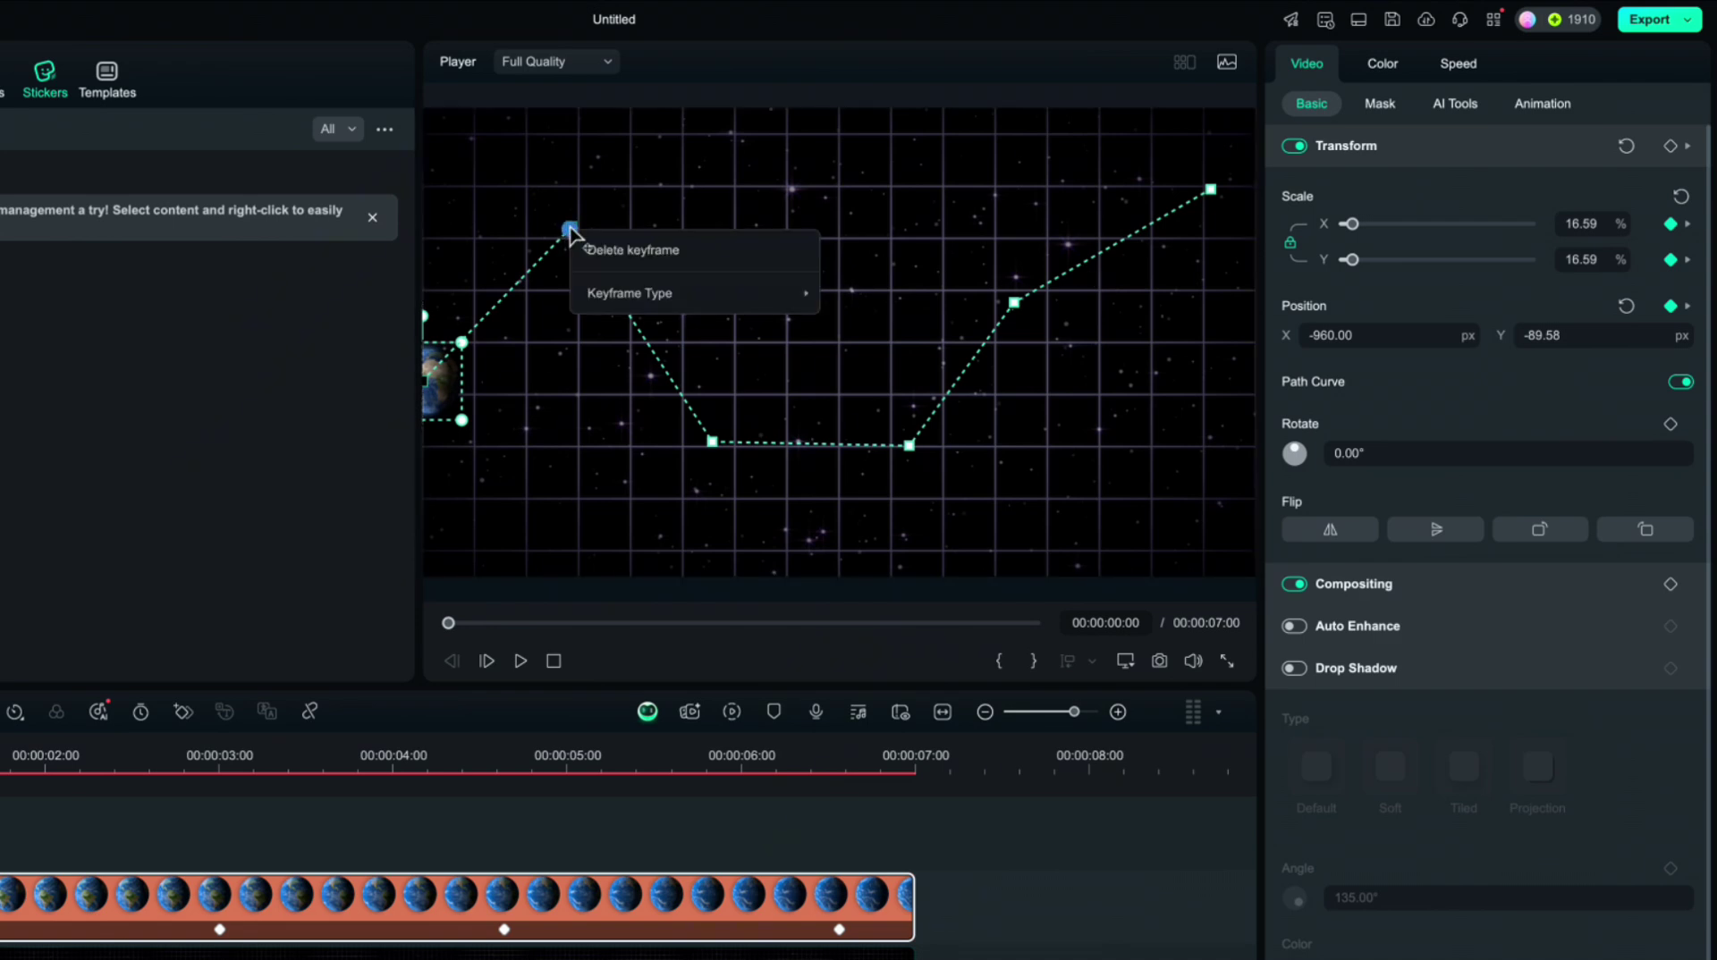
mouse_move(593, 295)
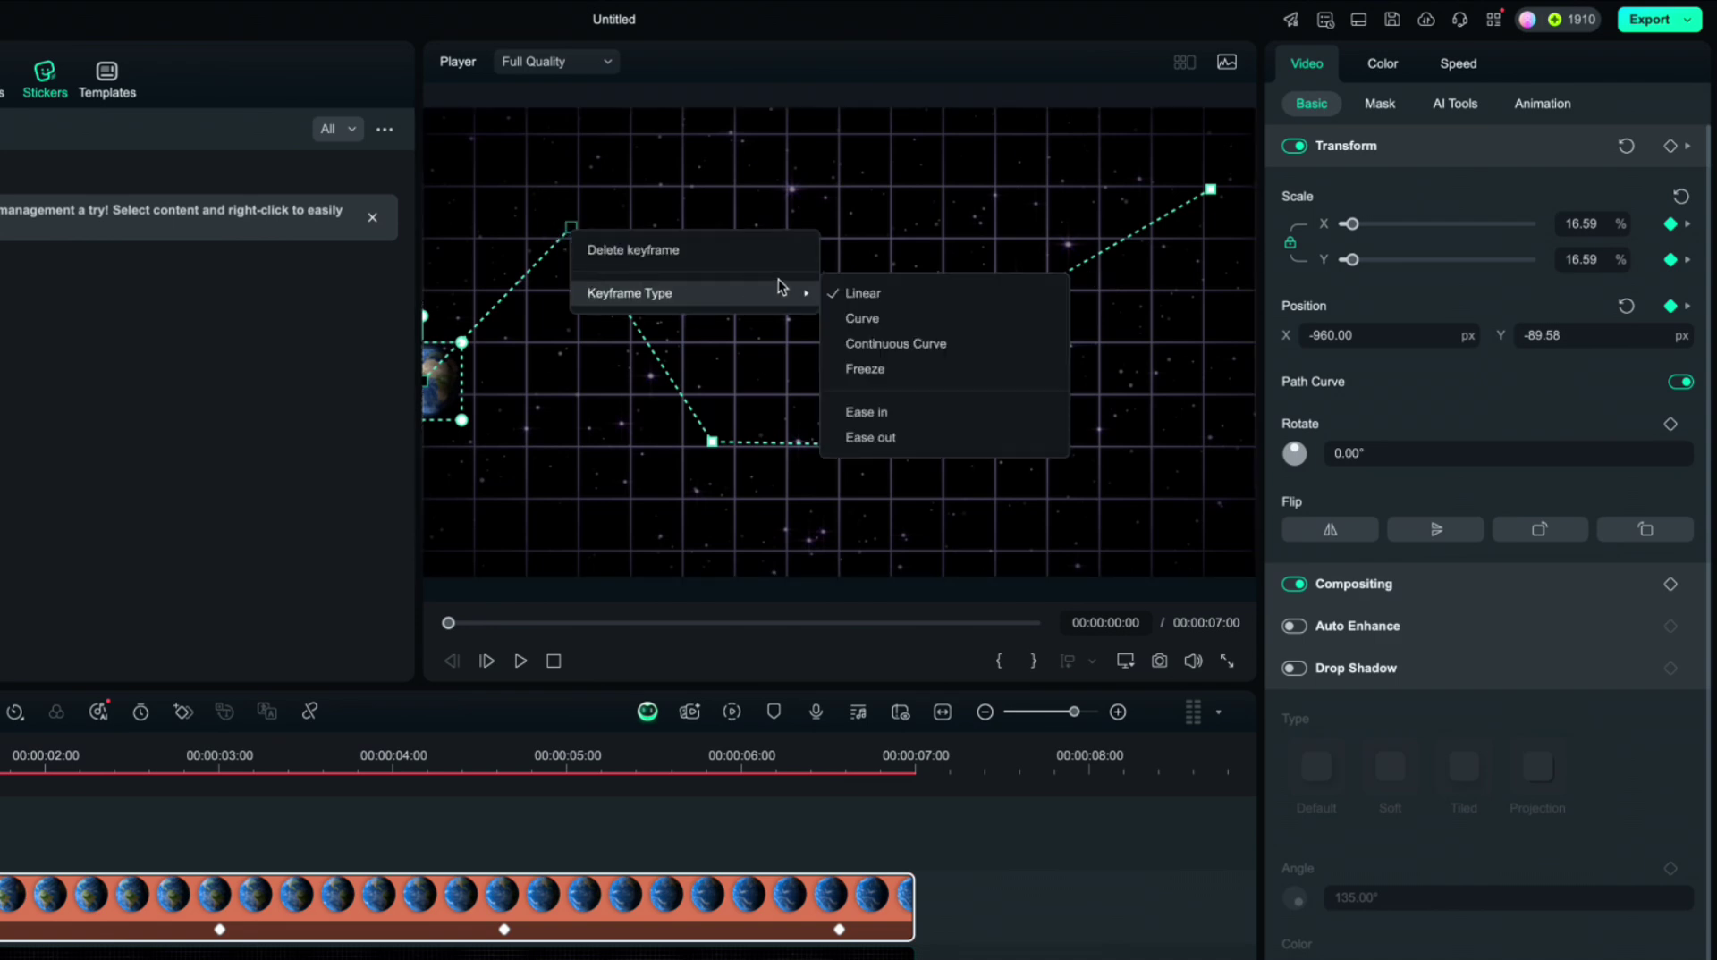
left_click(860, 319)
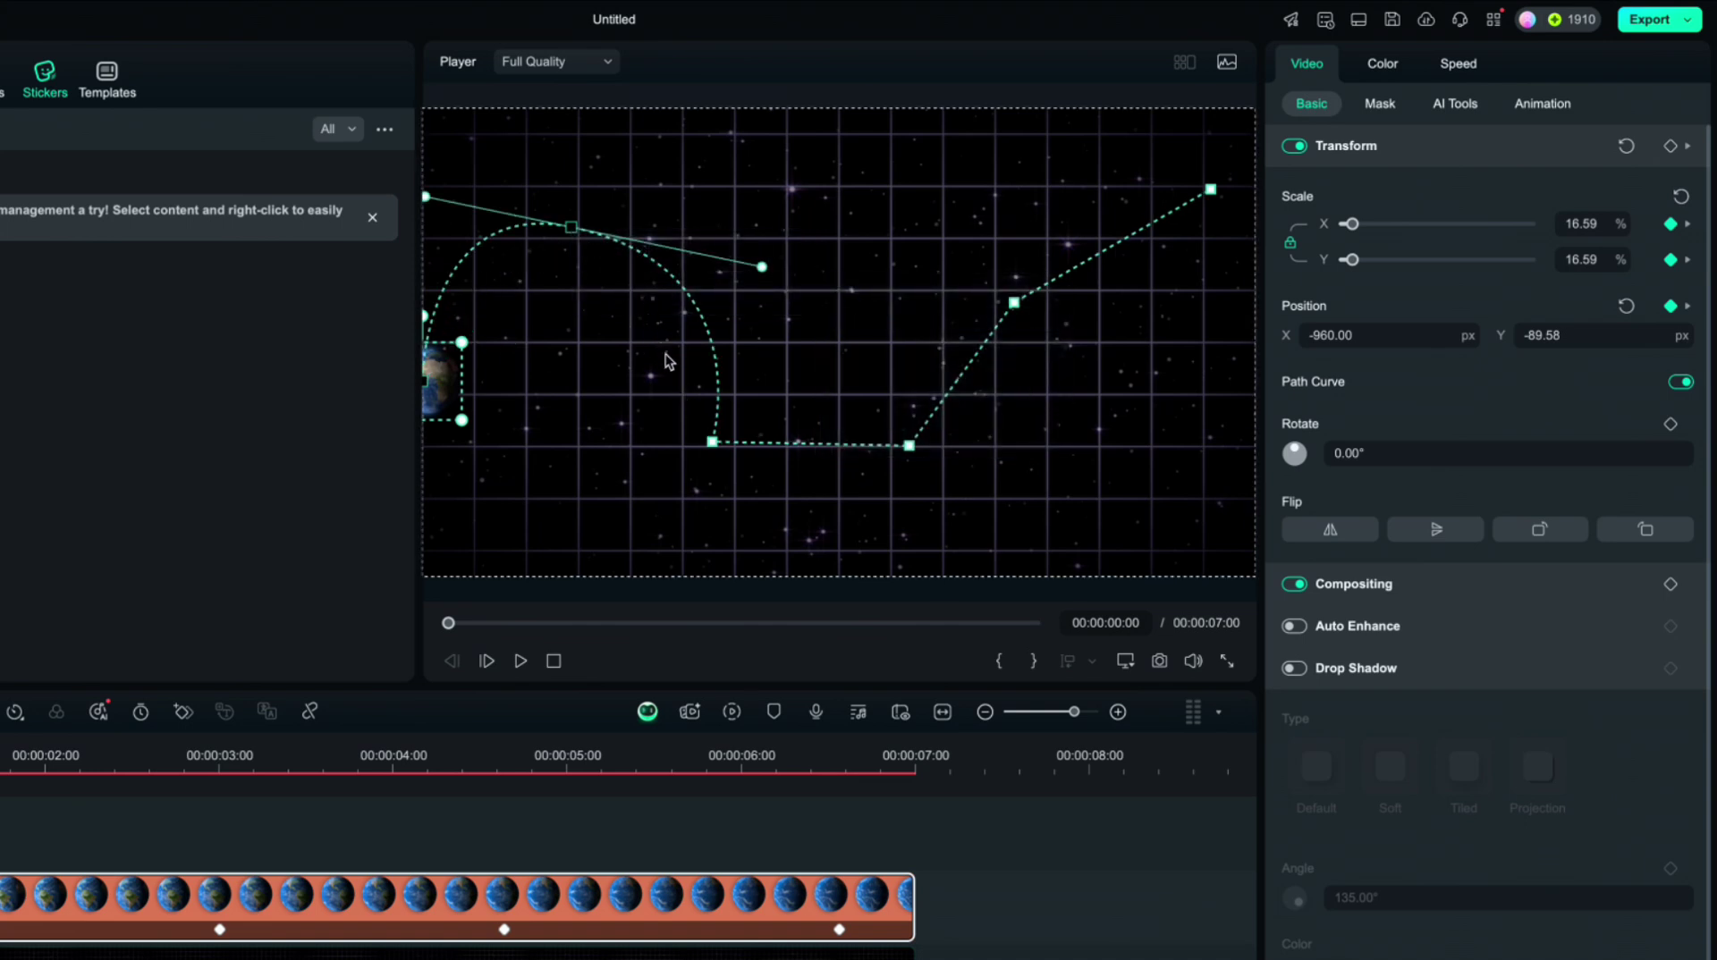
left_click_drag(736, 266, 705, 247)
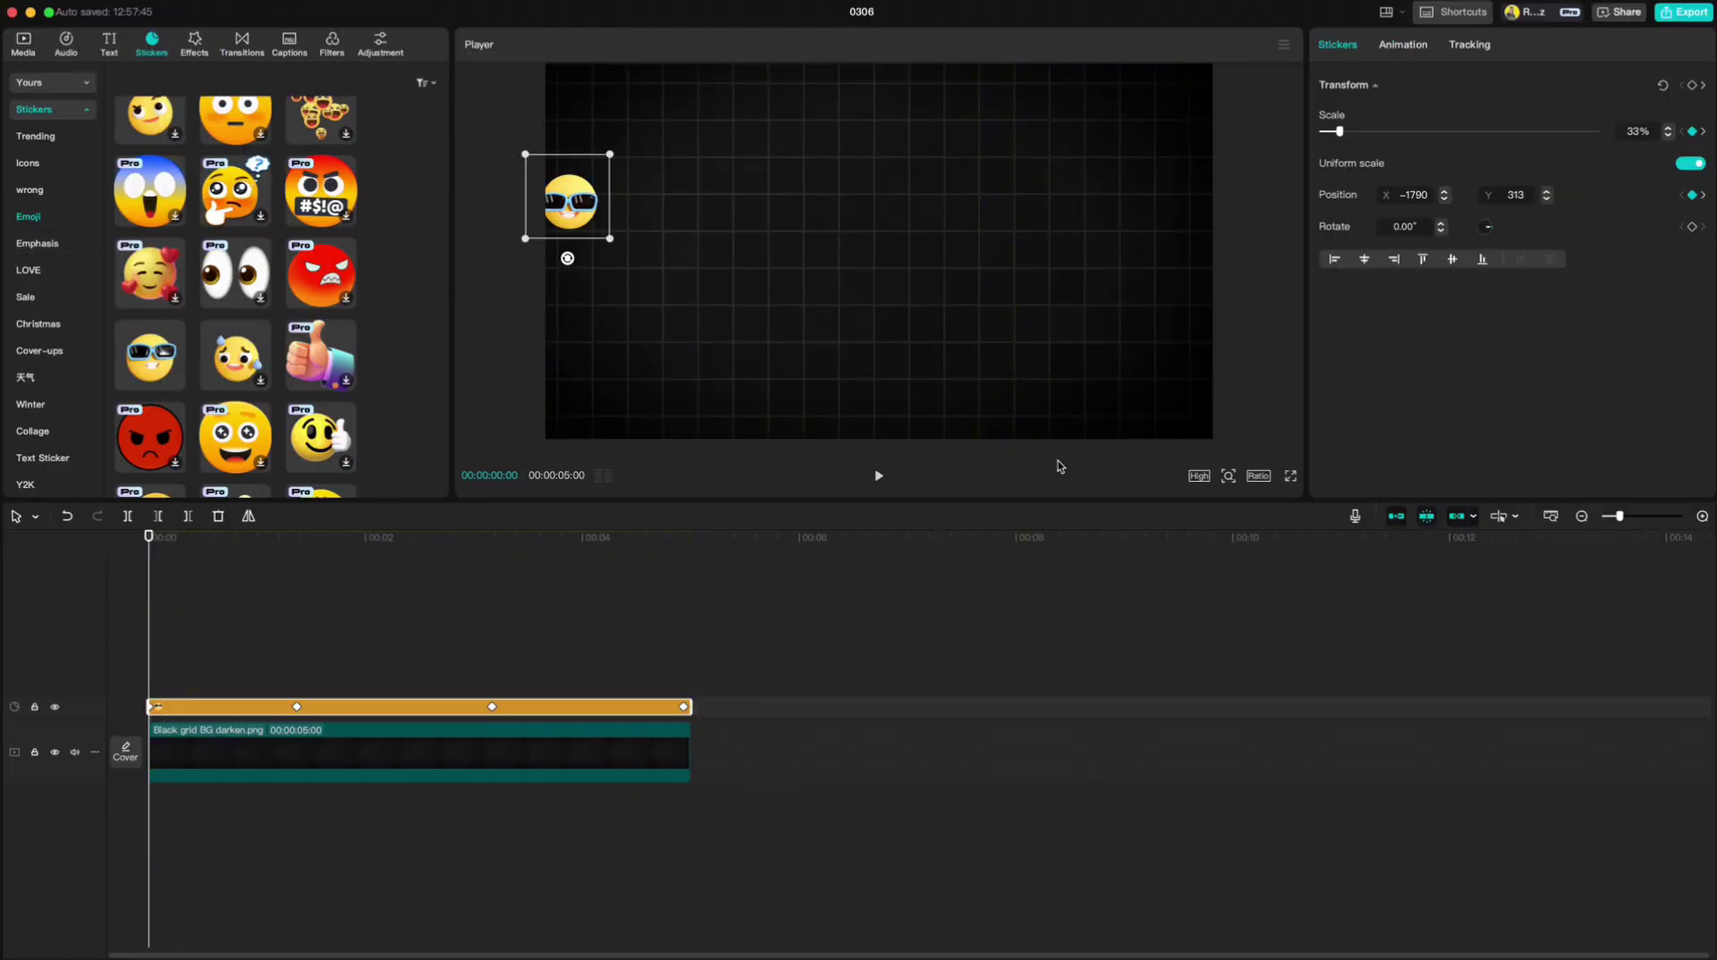
right_click(235, 708)
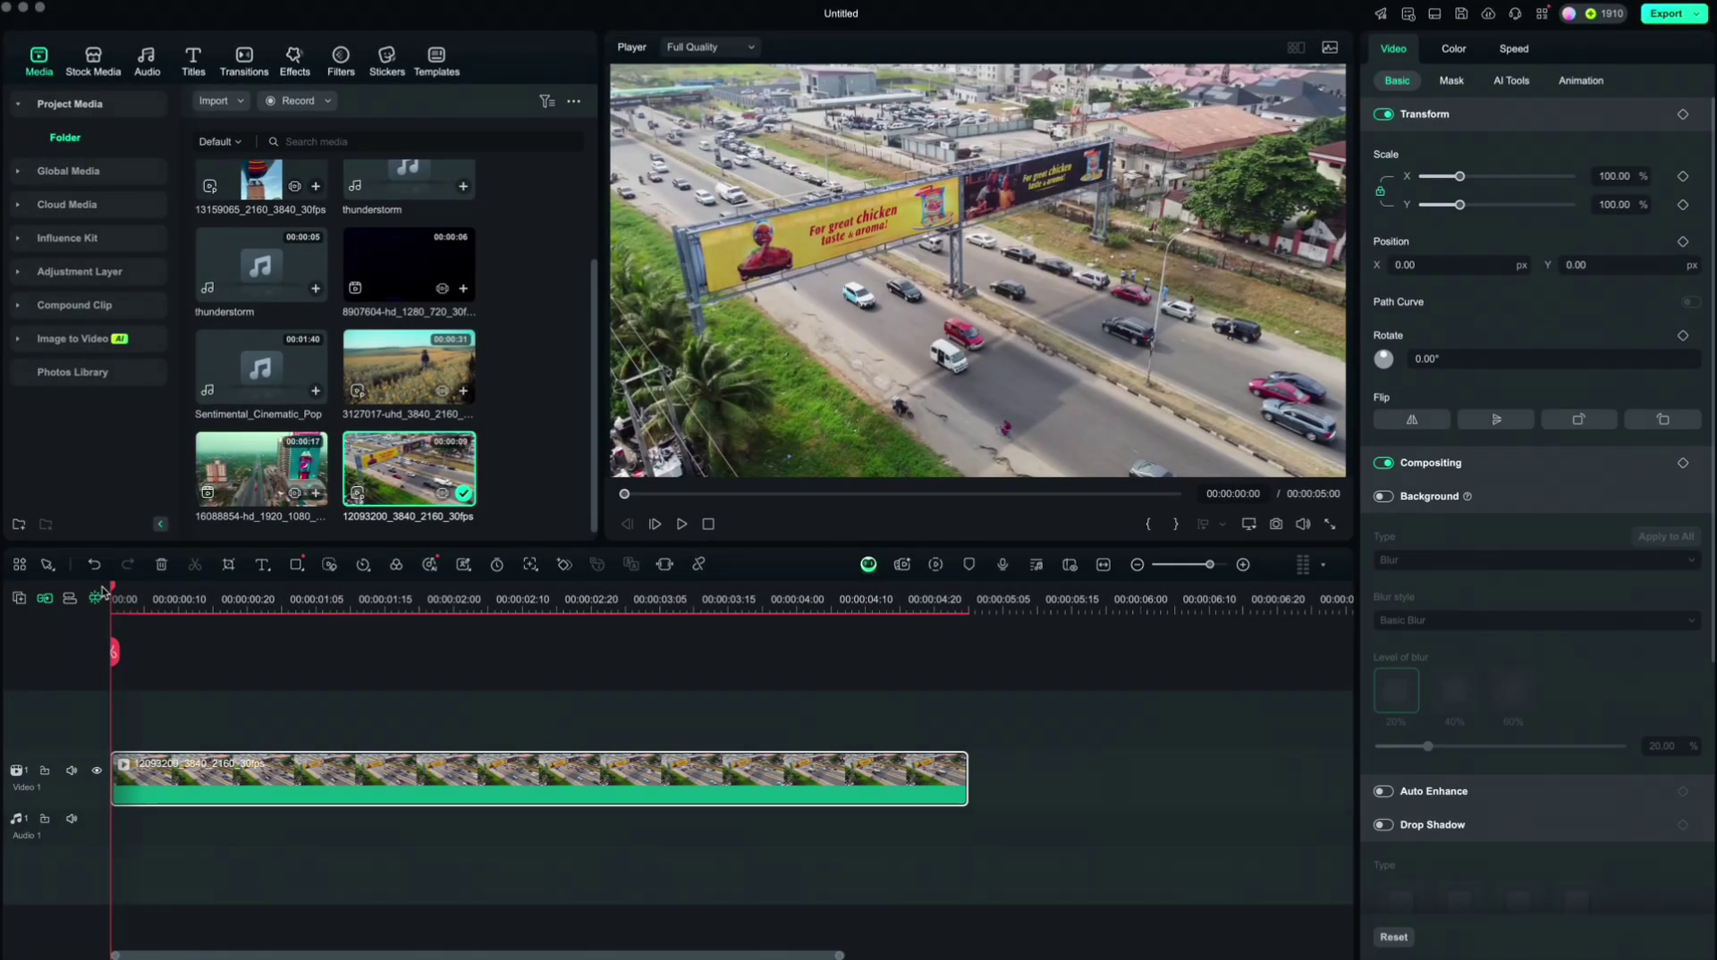
Step: Scrub through the aerial highway clip and switch on Planar Tracking under AI Tools
mouse_move(112, 652)
left_mouse_down()
mouse_move(390, 652)
mouse_move(109, 650)
left_mouse_up()
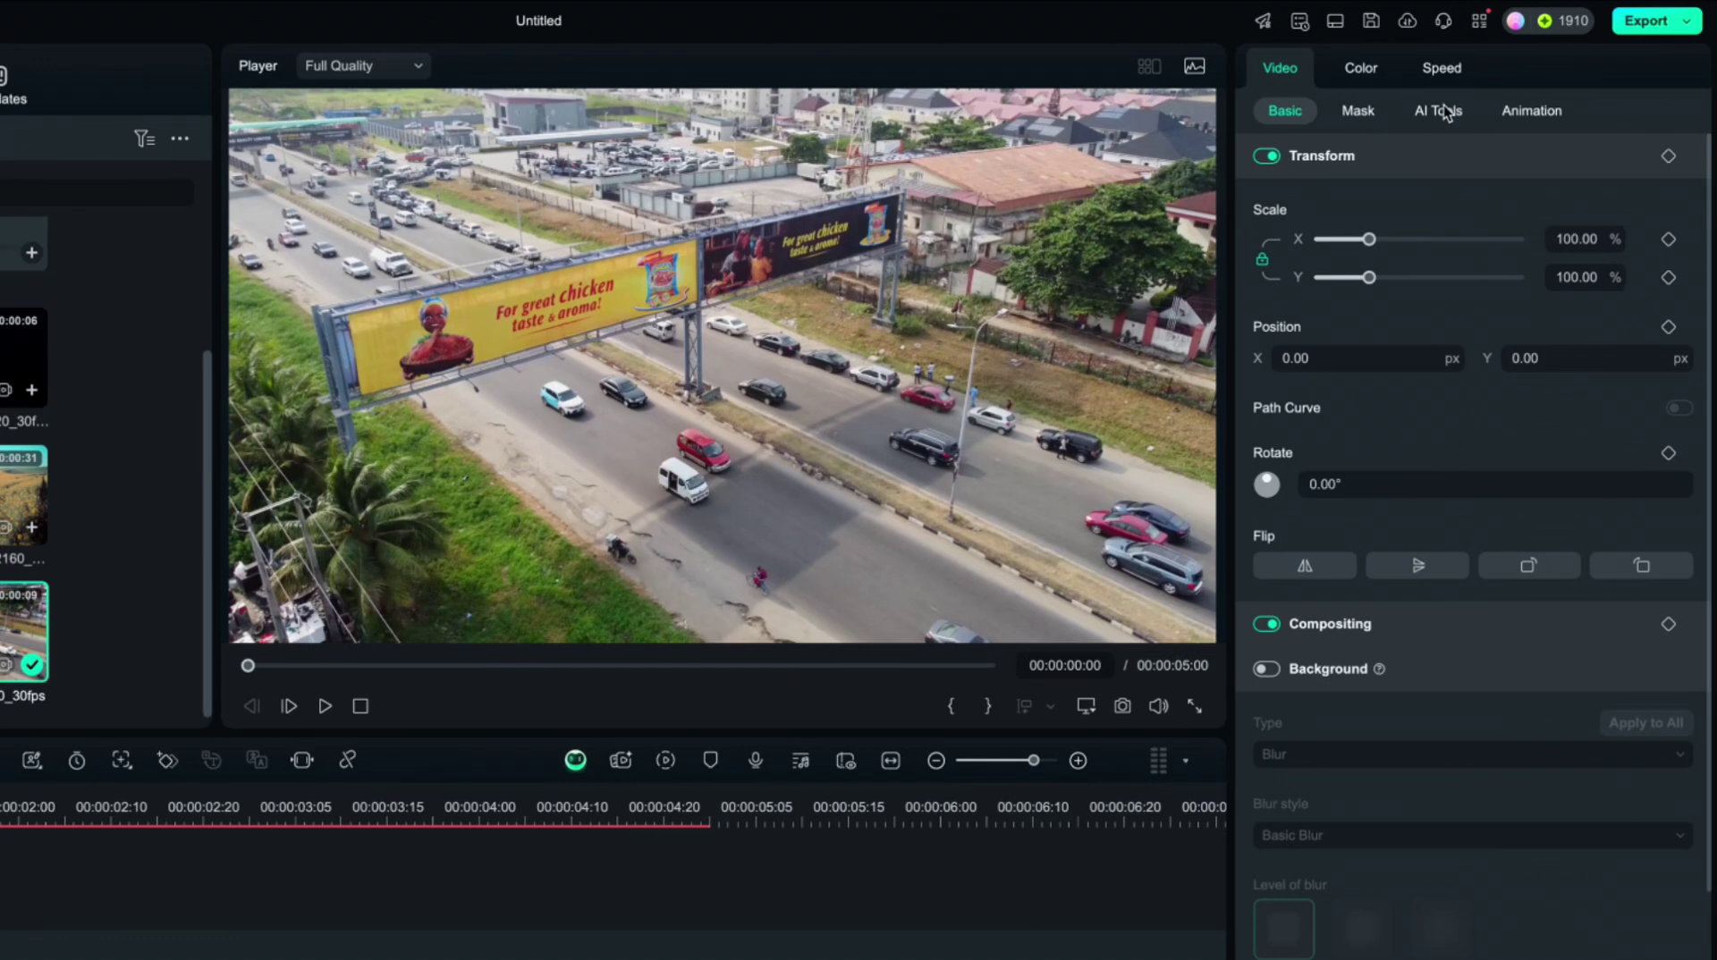
left_click(1443, 111)
left_click(1266, 331)
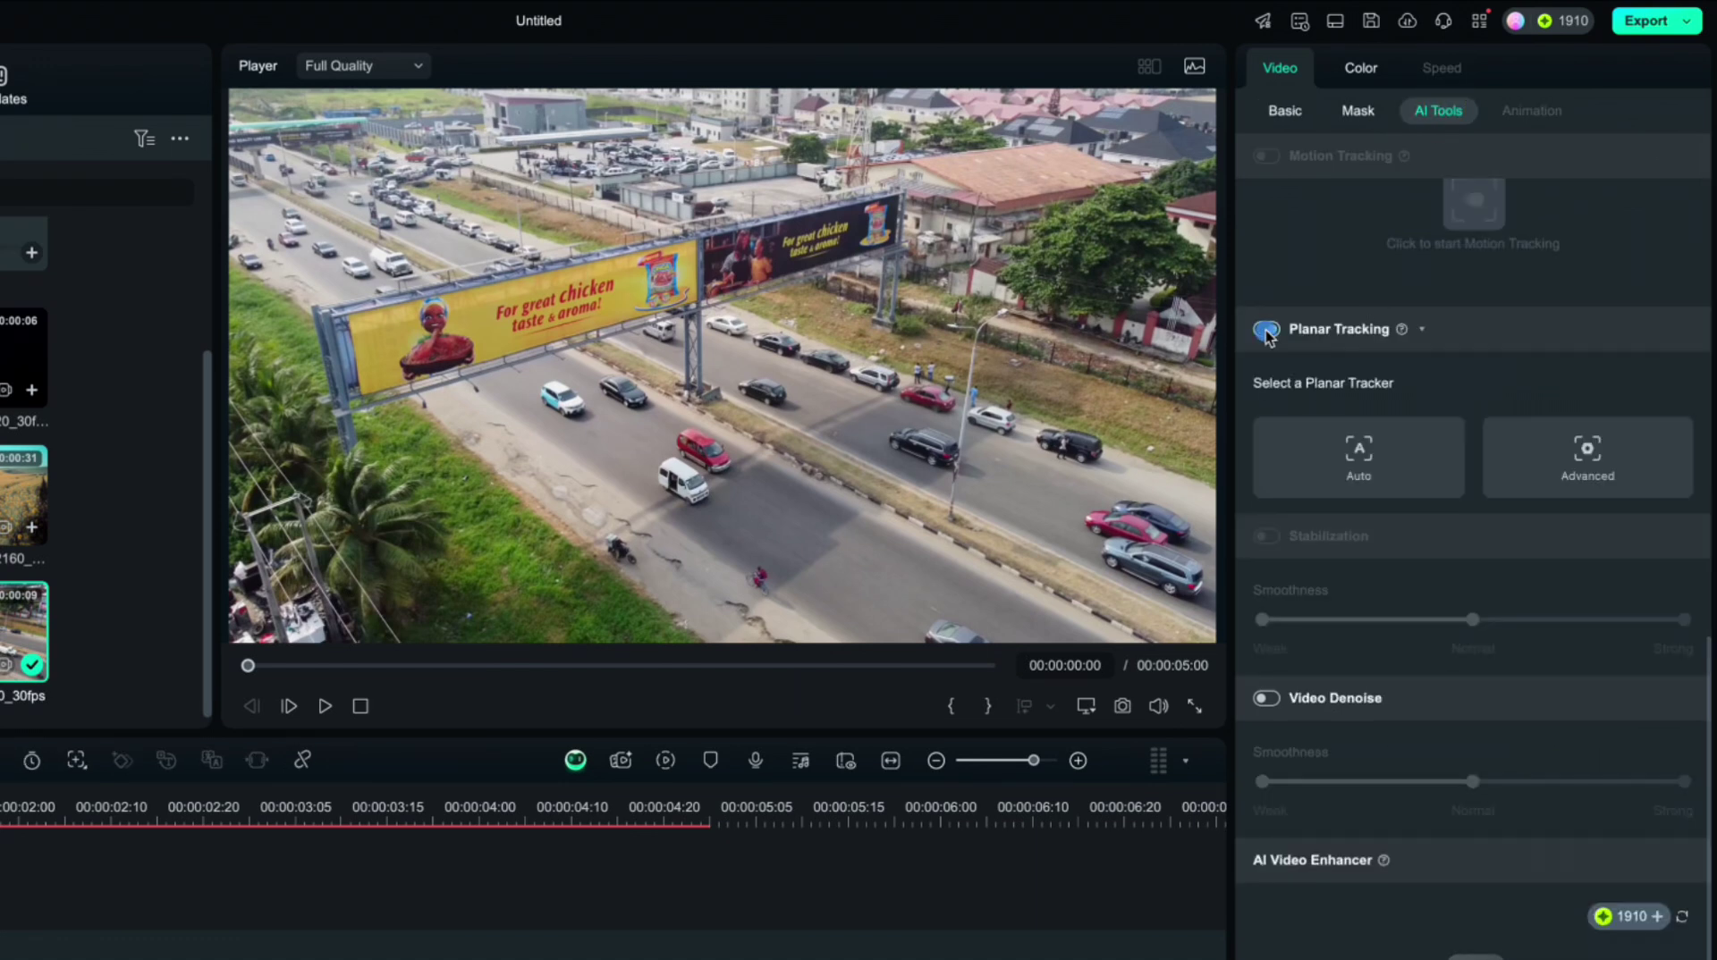
Step: Fit an Auto planar tracking box to the yellow billboard's four corners and run the track
left_click(1359, 454)
left_click_drag(596, 298, 347, 316)
left_click_drag(847, 297, 699, 240)
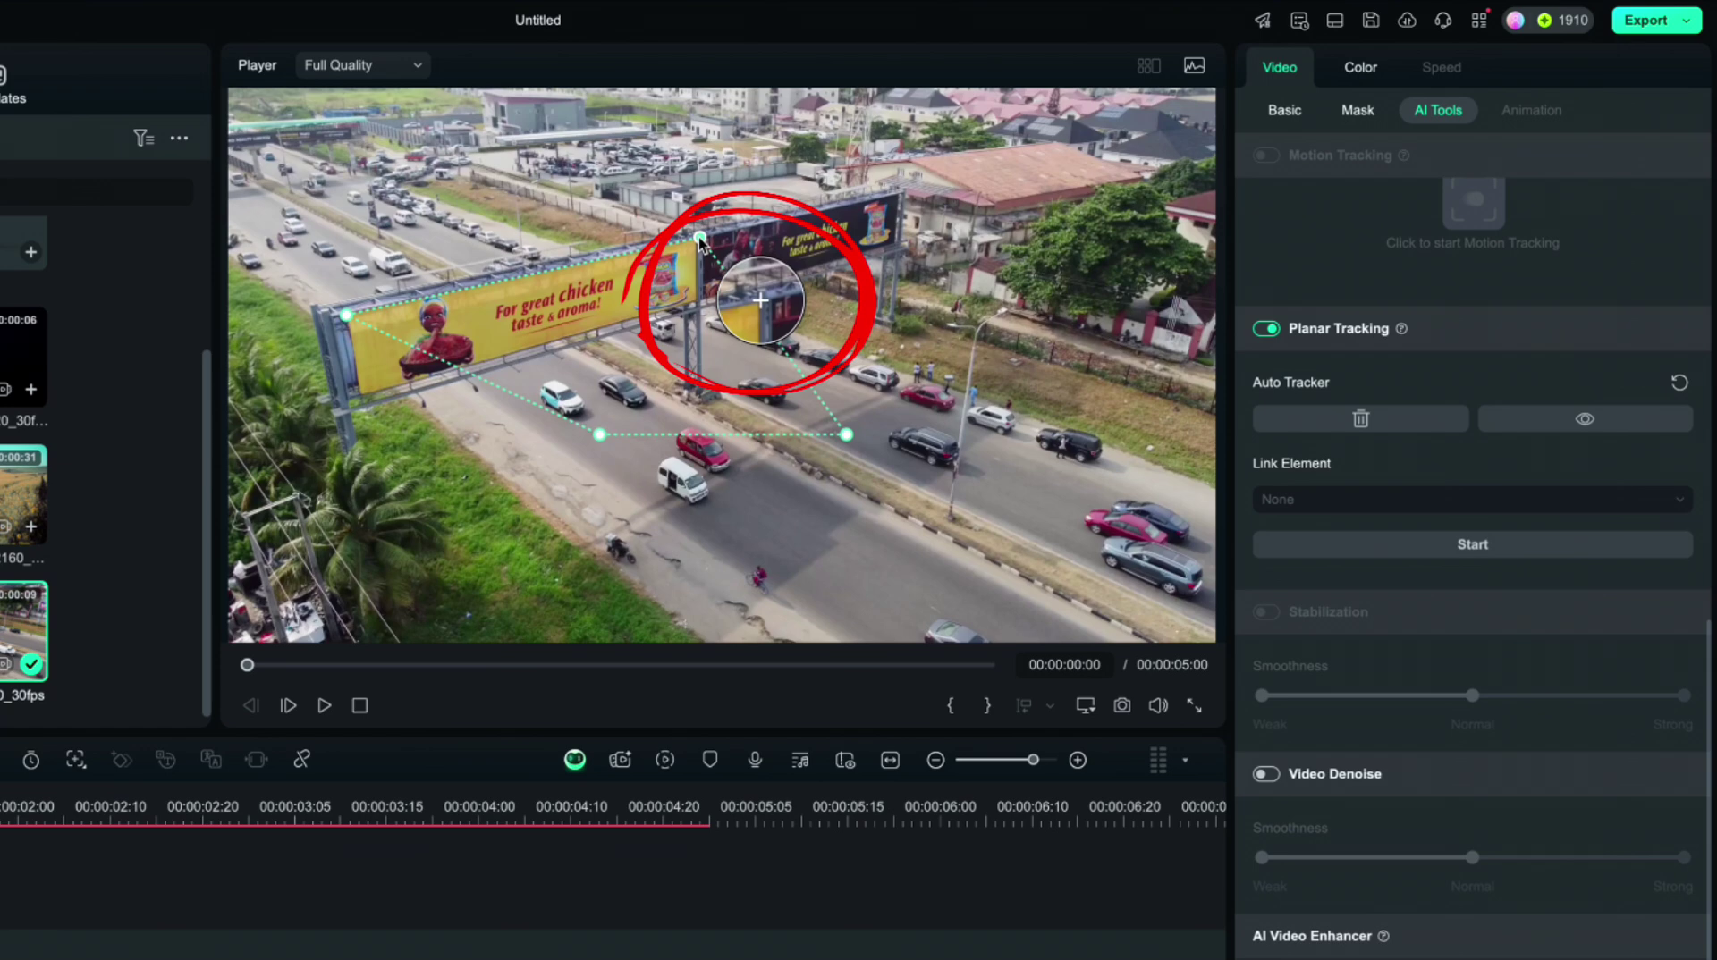
left_click_drag(846, 435, 698, 306)
left_click_drag(600, 435, 364, 404)
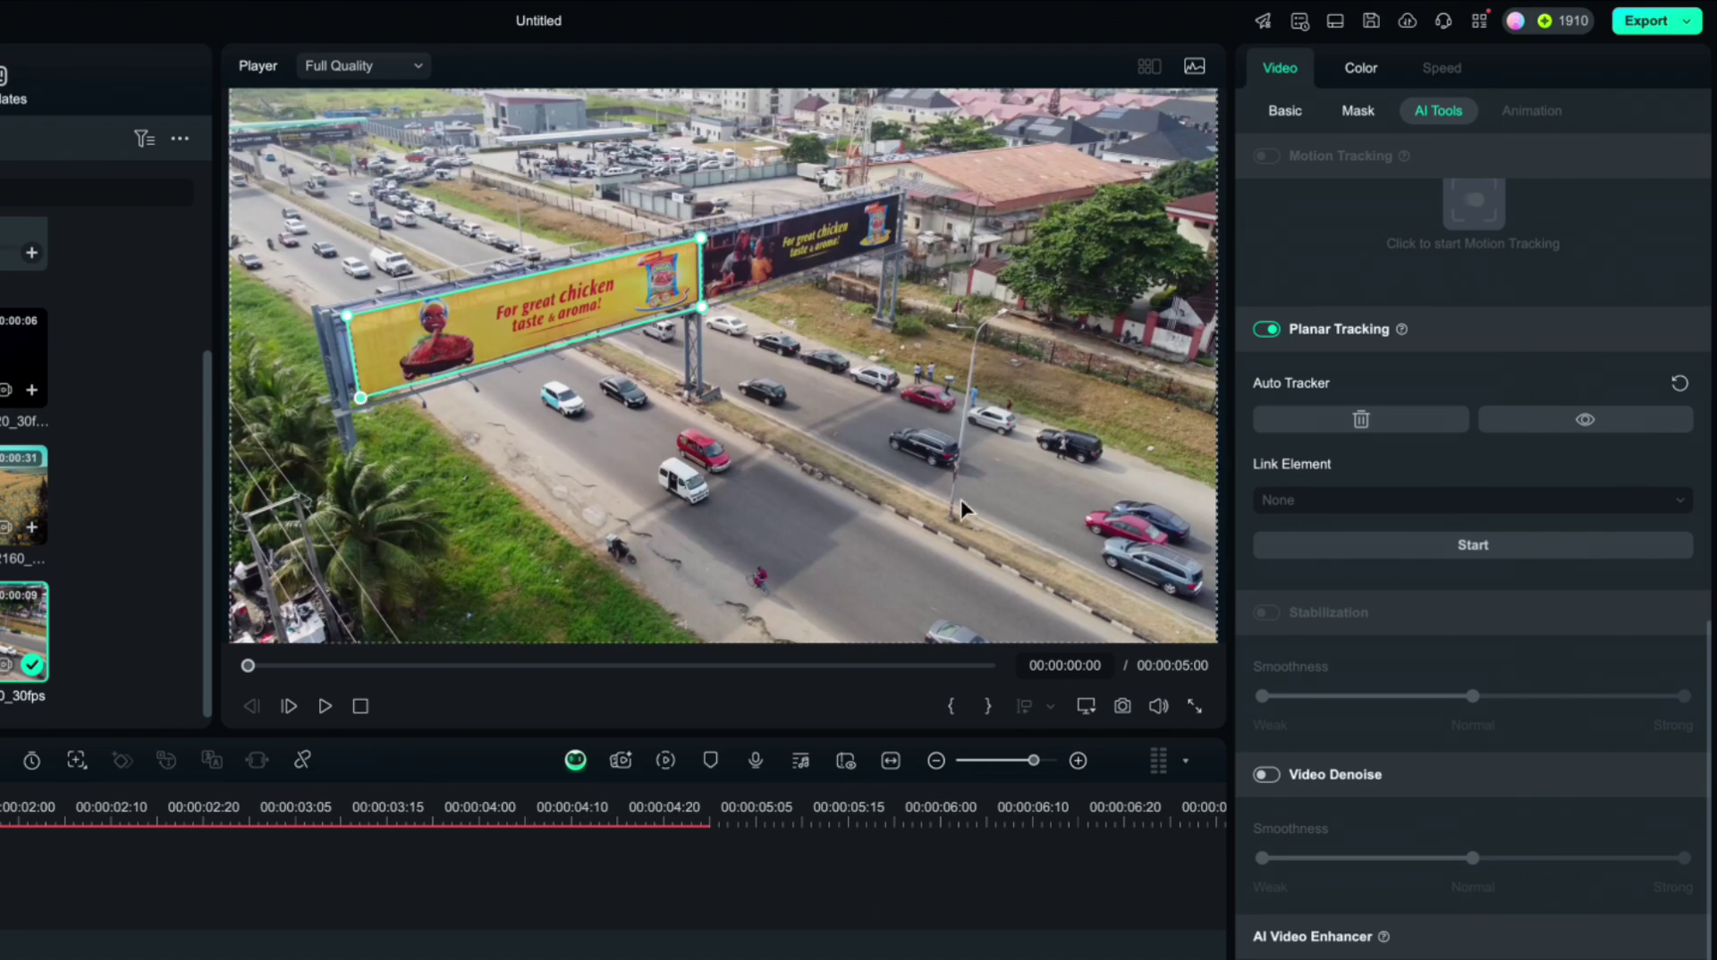
left_click(1461, 551)
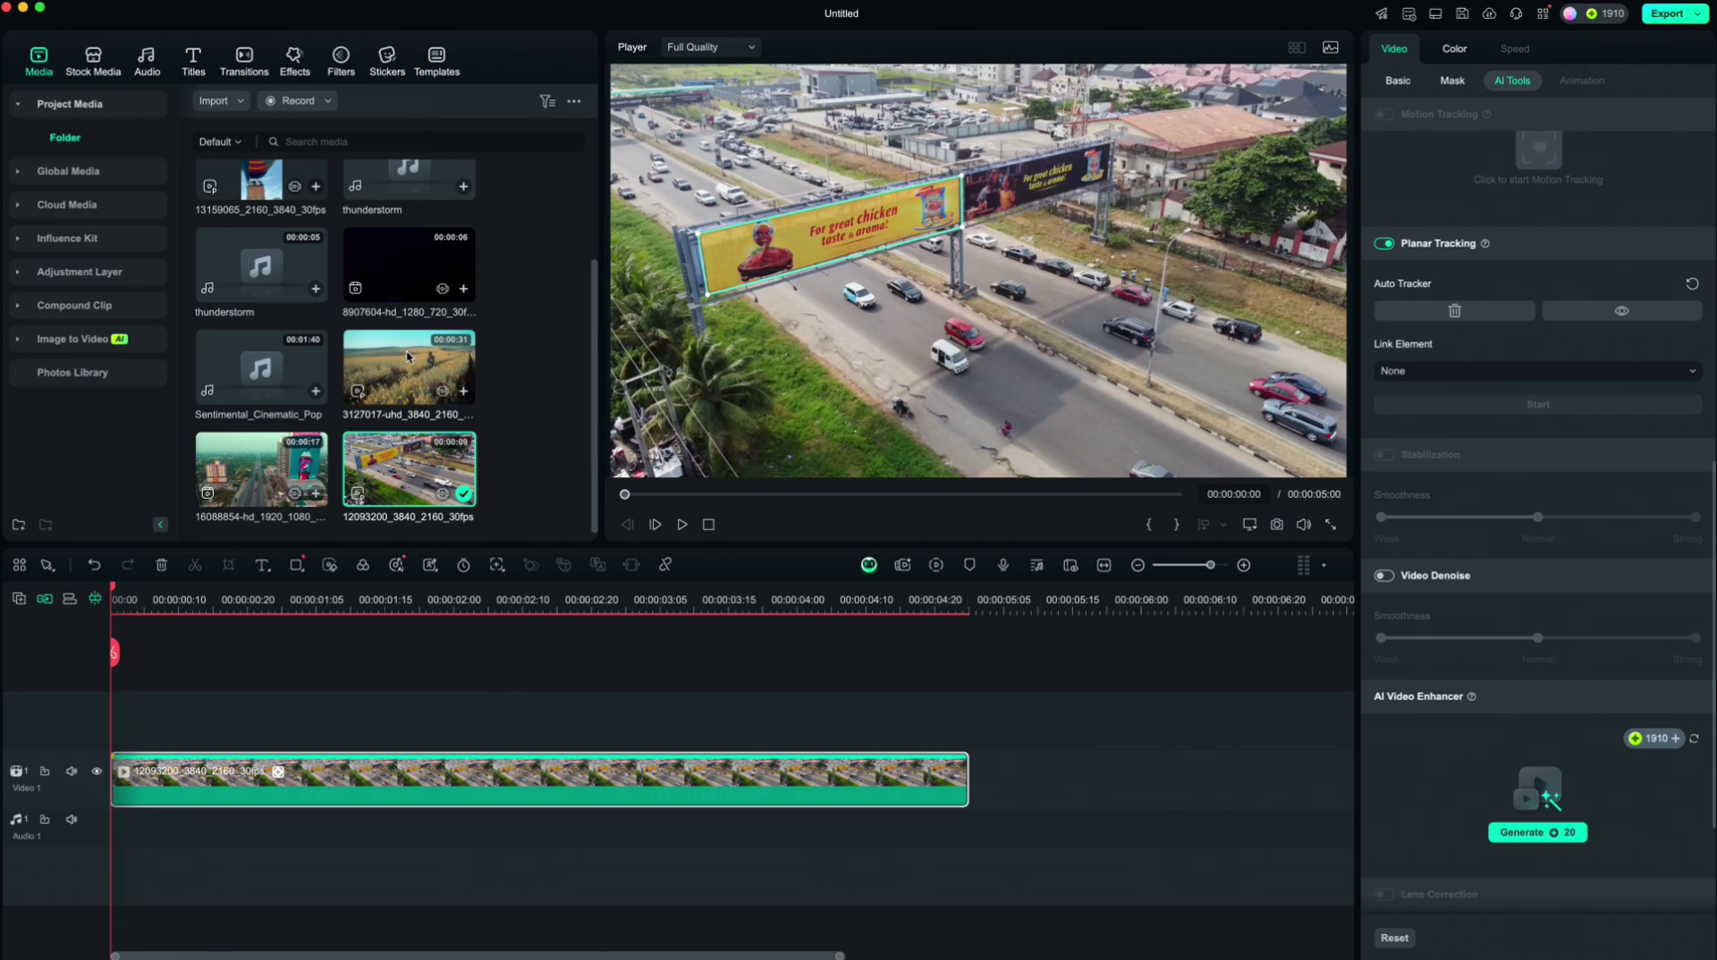
Step: Place the flower-field clip above the highway clip, keeping 1920x1080 25fps, and trim it to match
left_click_drag(407, 355, 253, 659)
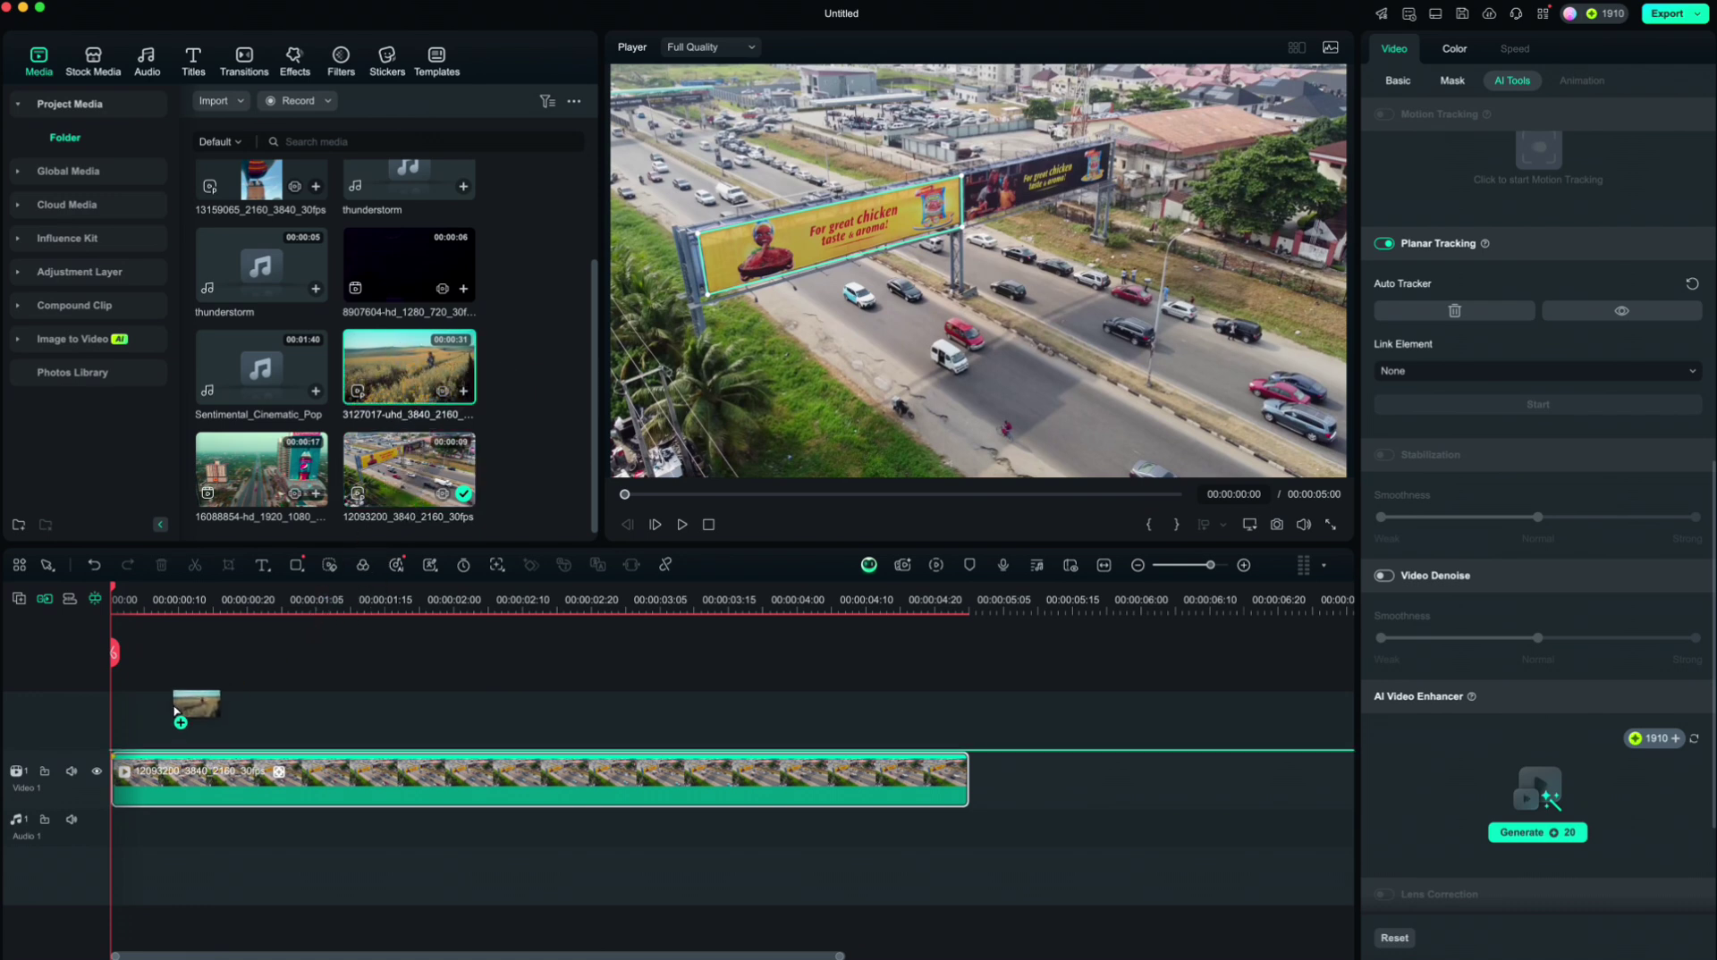
left_click_drag(112, 729, 147, 712)
left_click(741, 504)
left_click_drag(114, 591, 968, 590)
left_click(968, 652)
left_click(1005, 715)
key("Delete")
Step: Set the highway tracker's Link Element to the flower-field clip
left_click(295, 599)
key("Home")
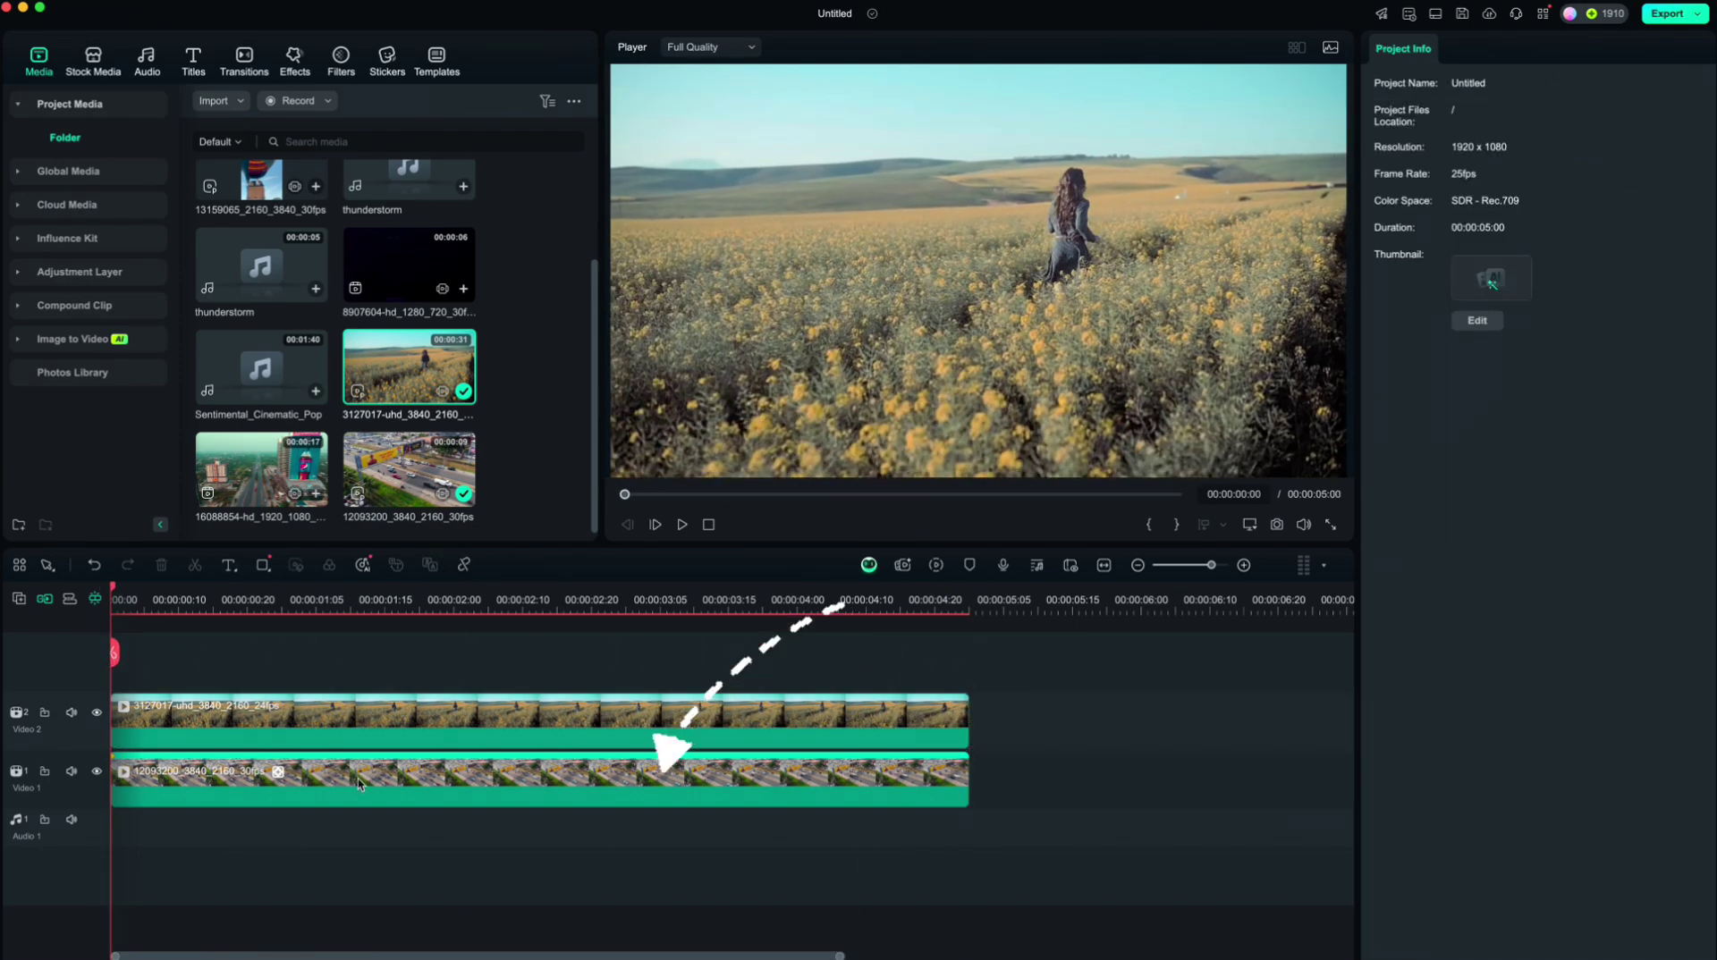
left_click(358, 780)
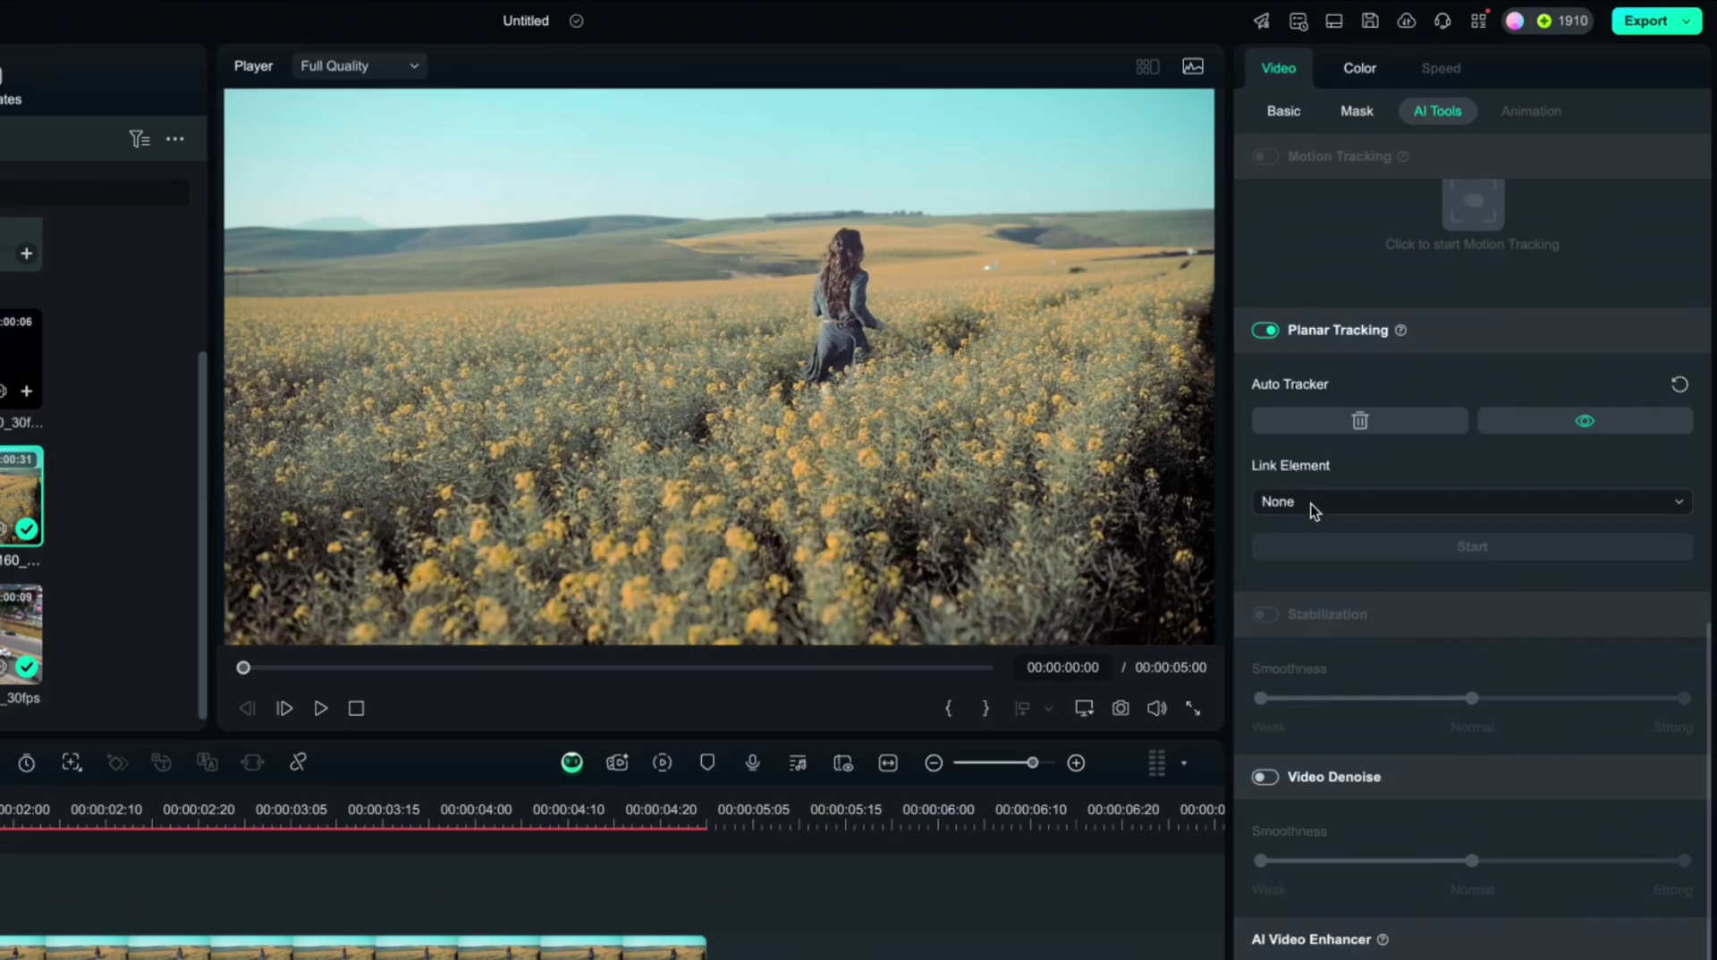
left_click(1311, 506)
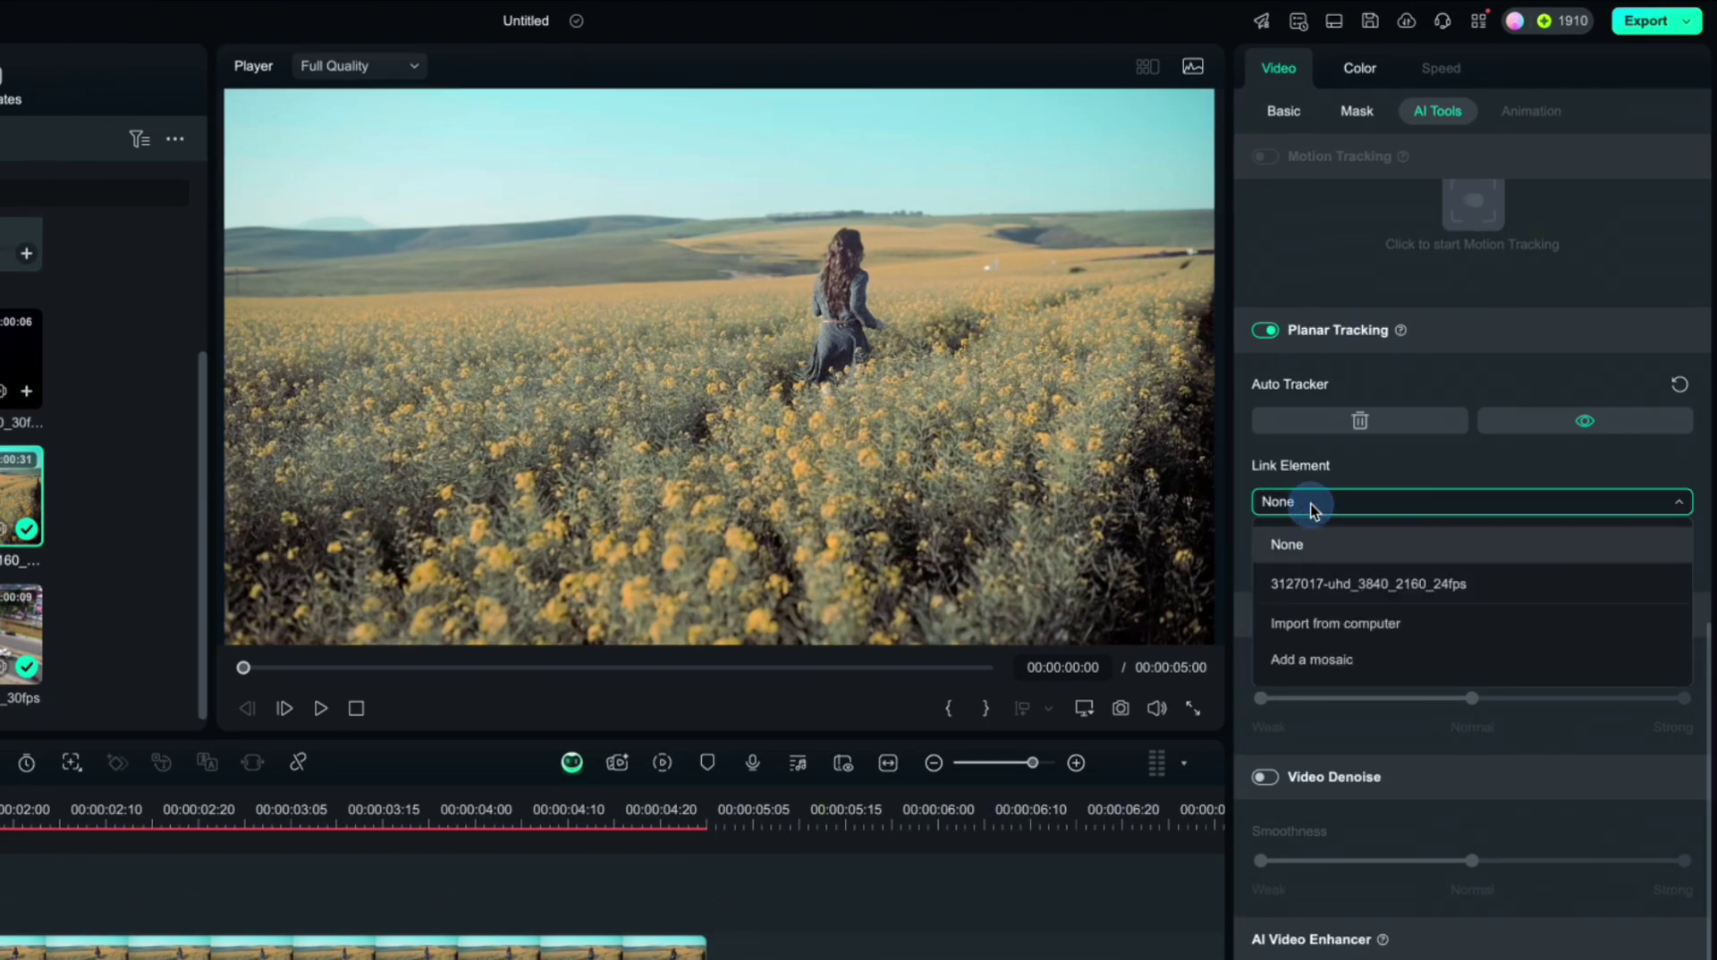
left_click(1312, 585)
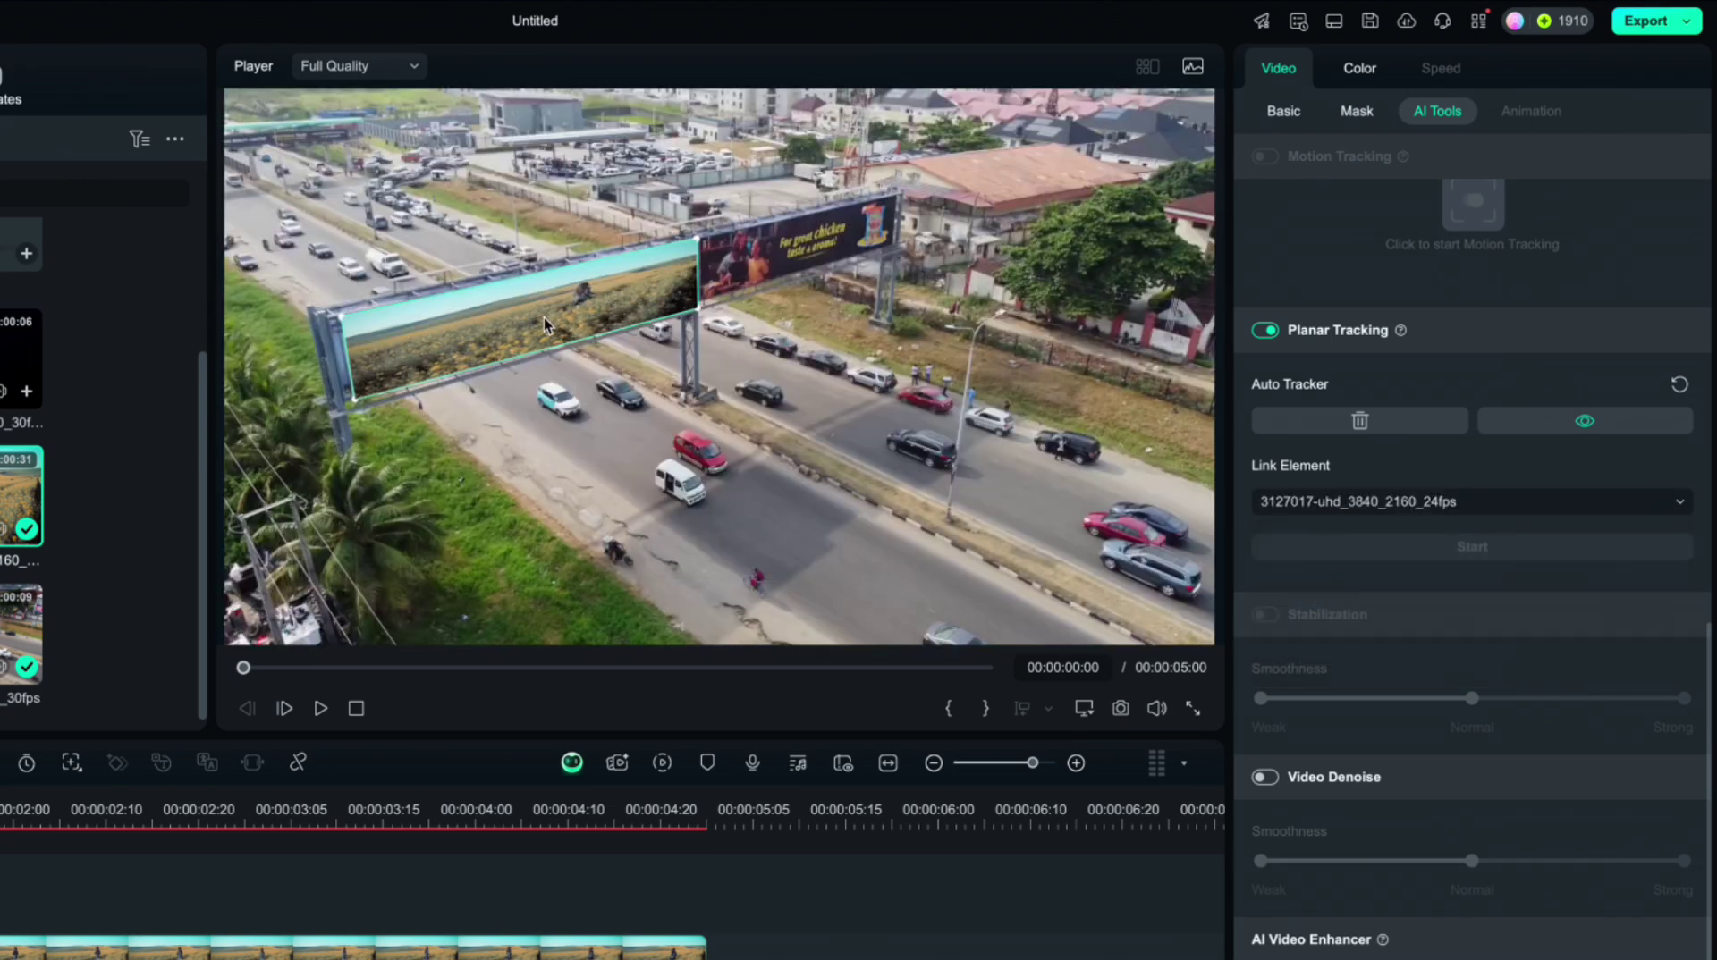
Step: Scale the flower-field clip to 107.43% x 251.43% and set Position Y to -282
left_click(1284, 112)
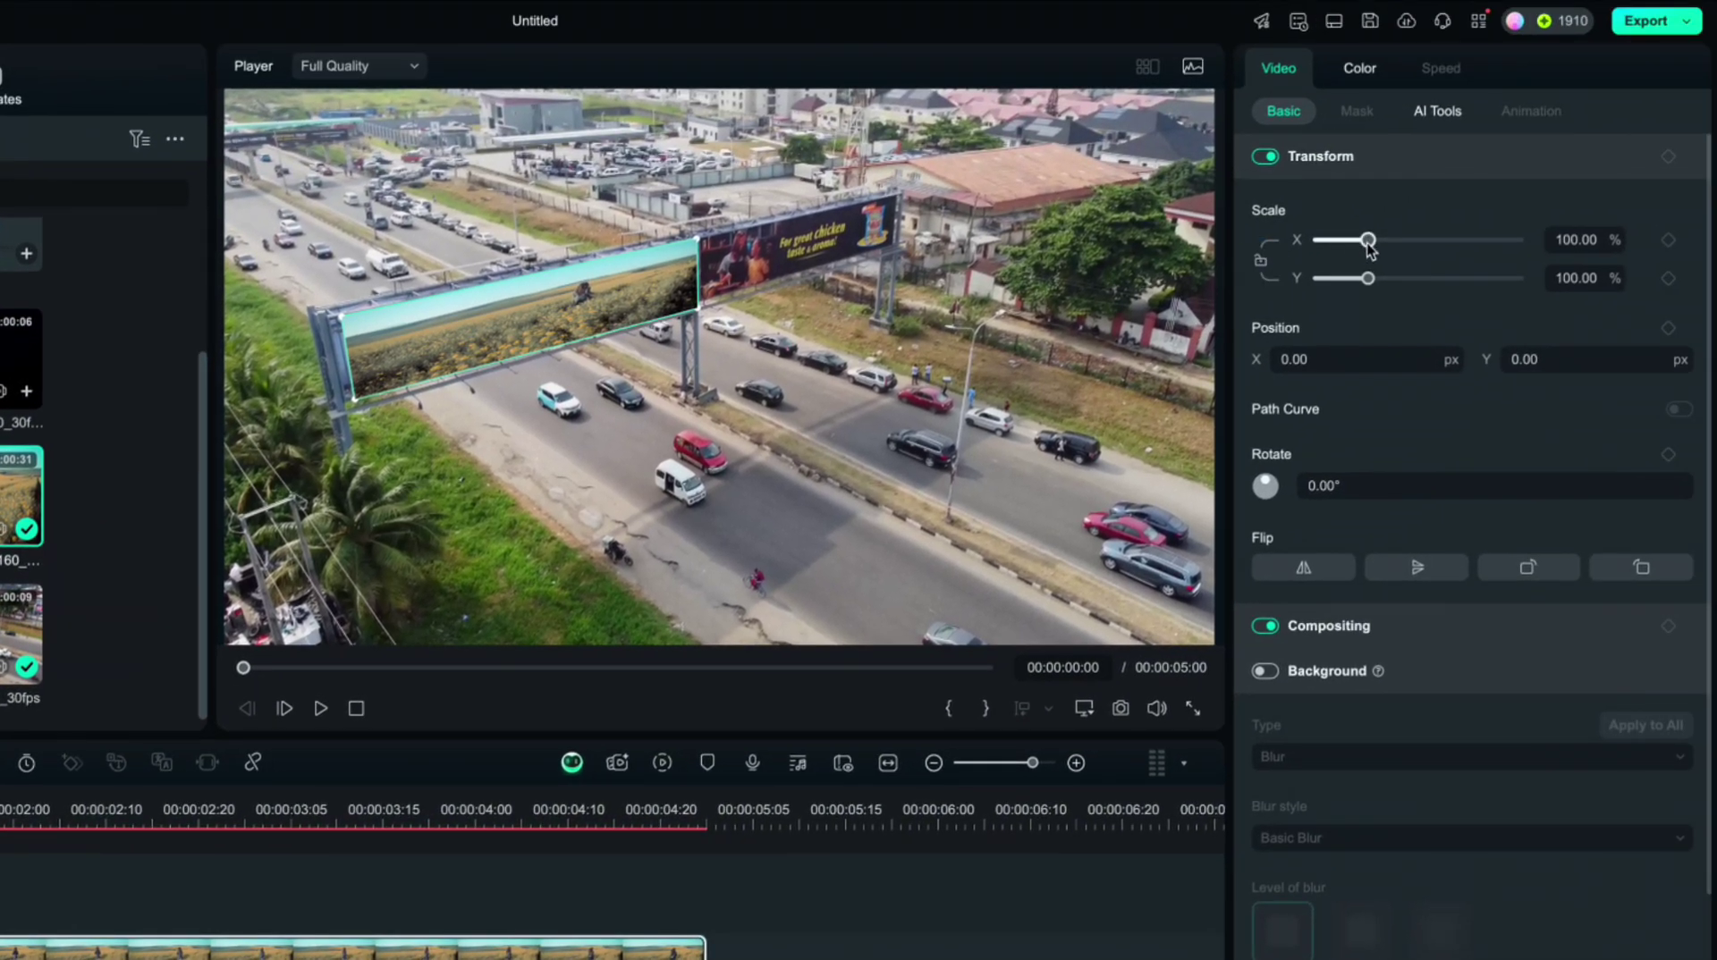
left_click_drag(1368, 241, 1434, 280)
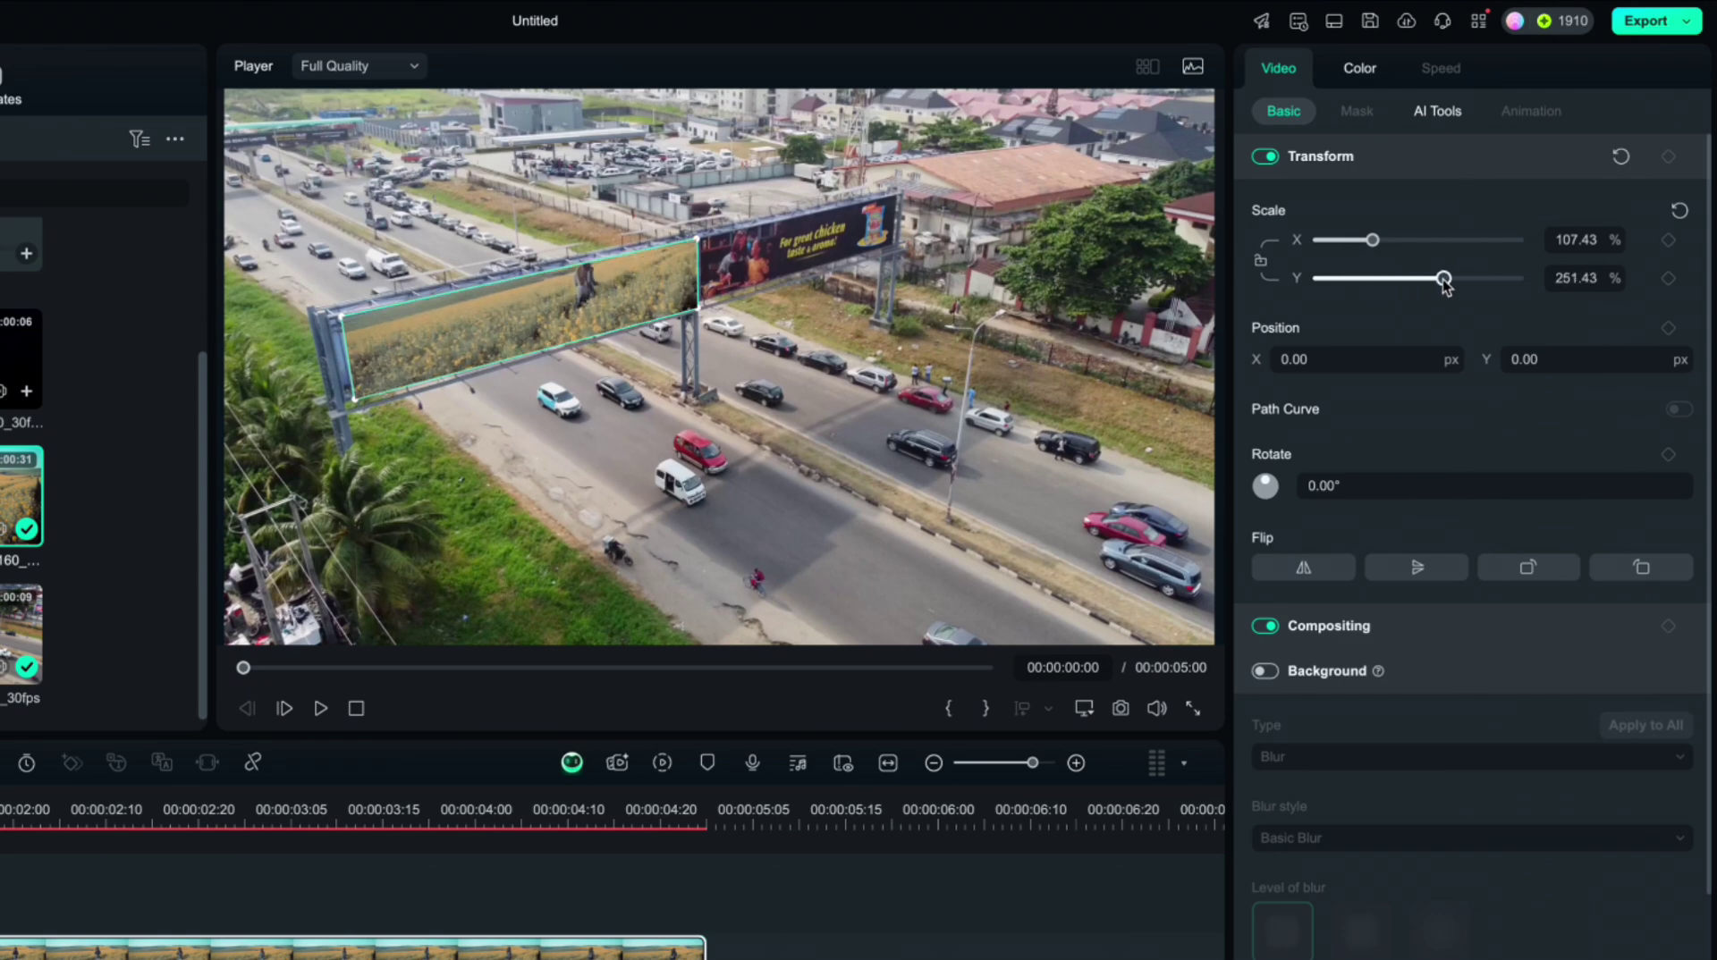
left_click_drag(1526, 358, 1294, 361)
left_click_drag(1531, 360, 1462, 359)
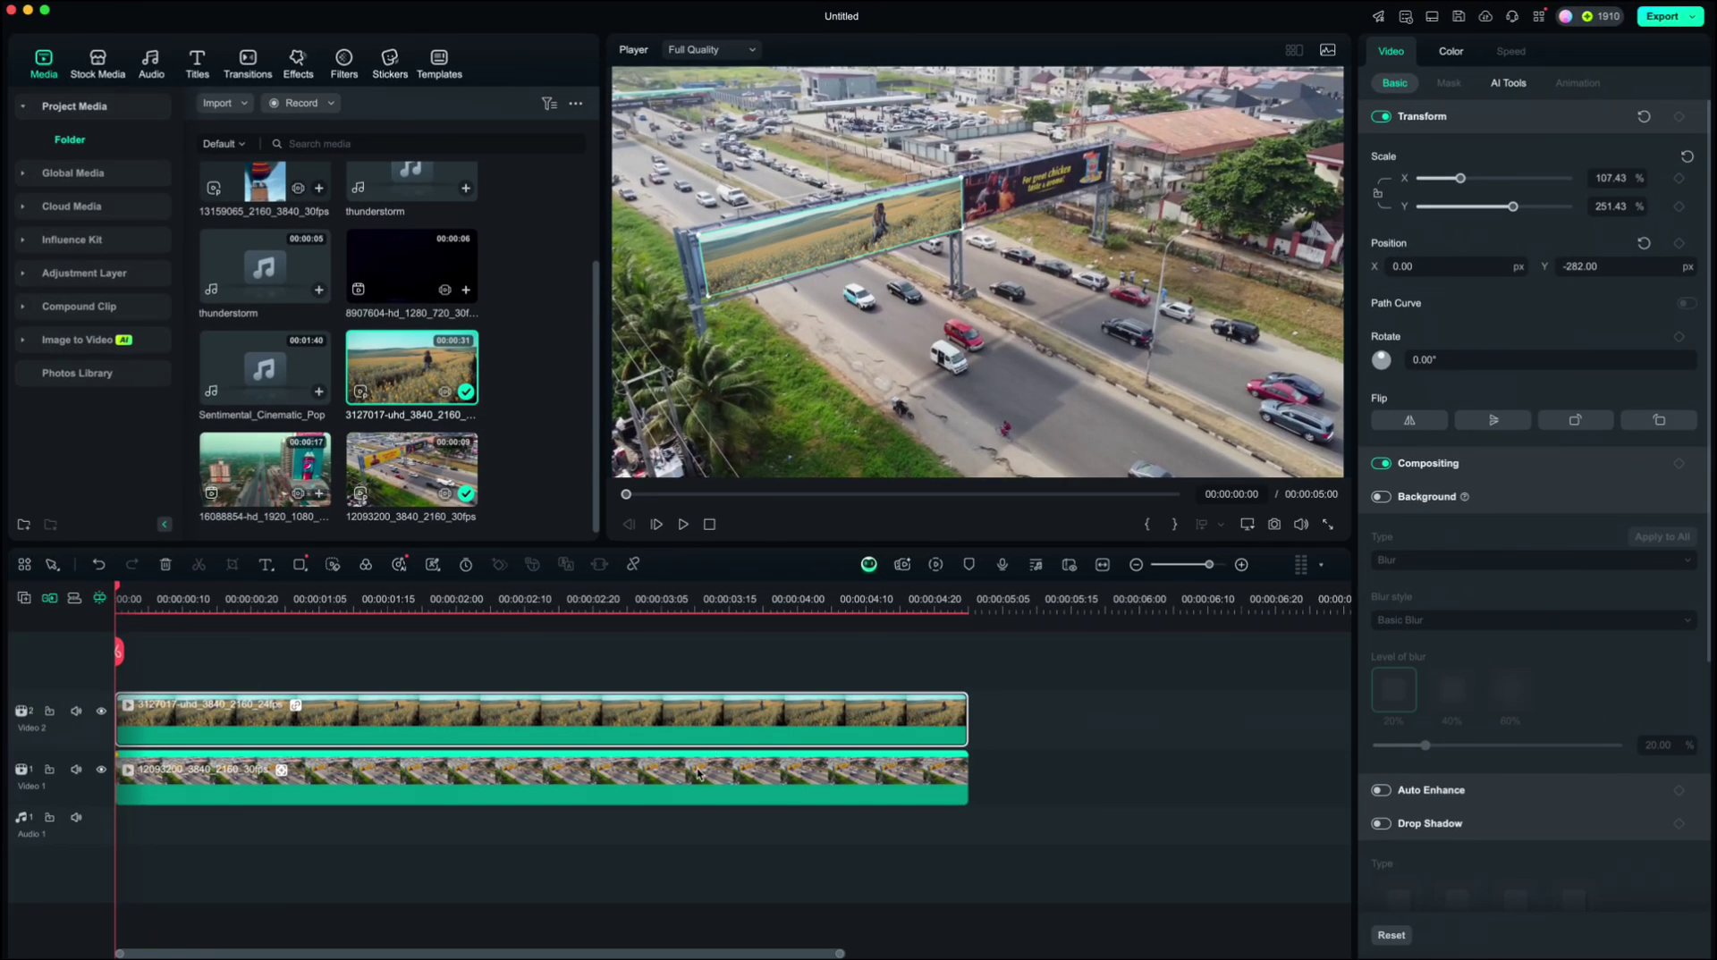
left_click(698, 773)
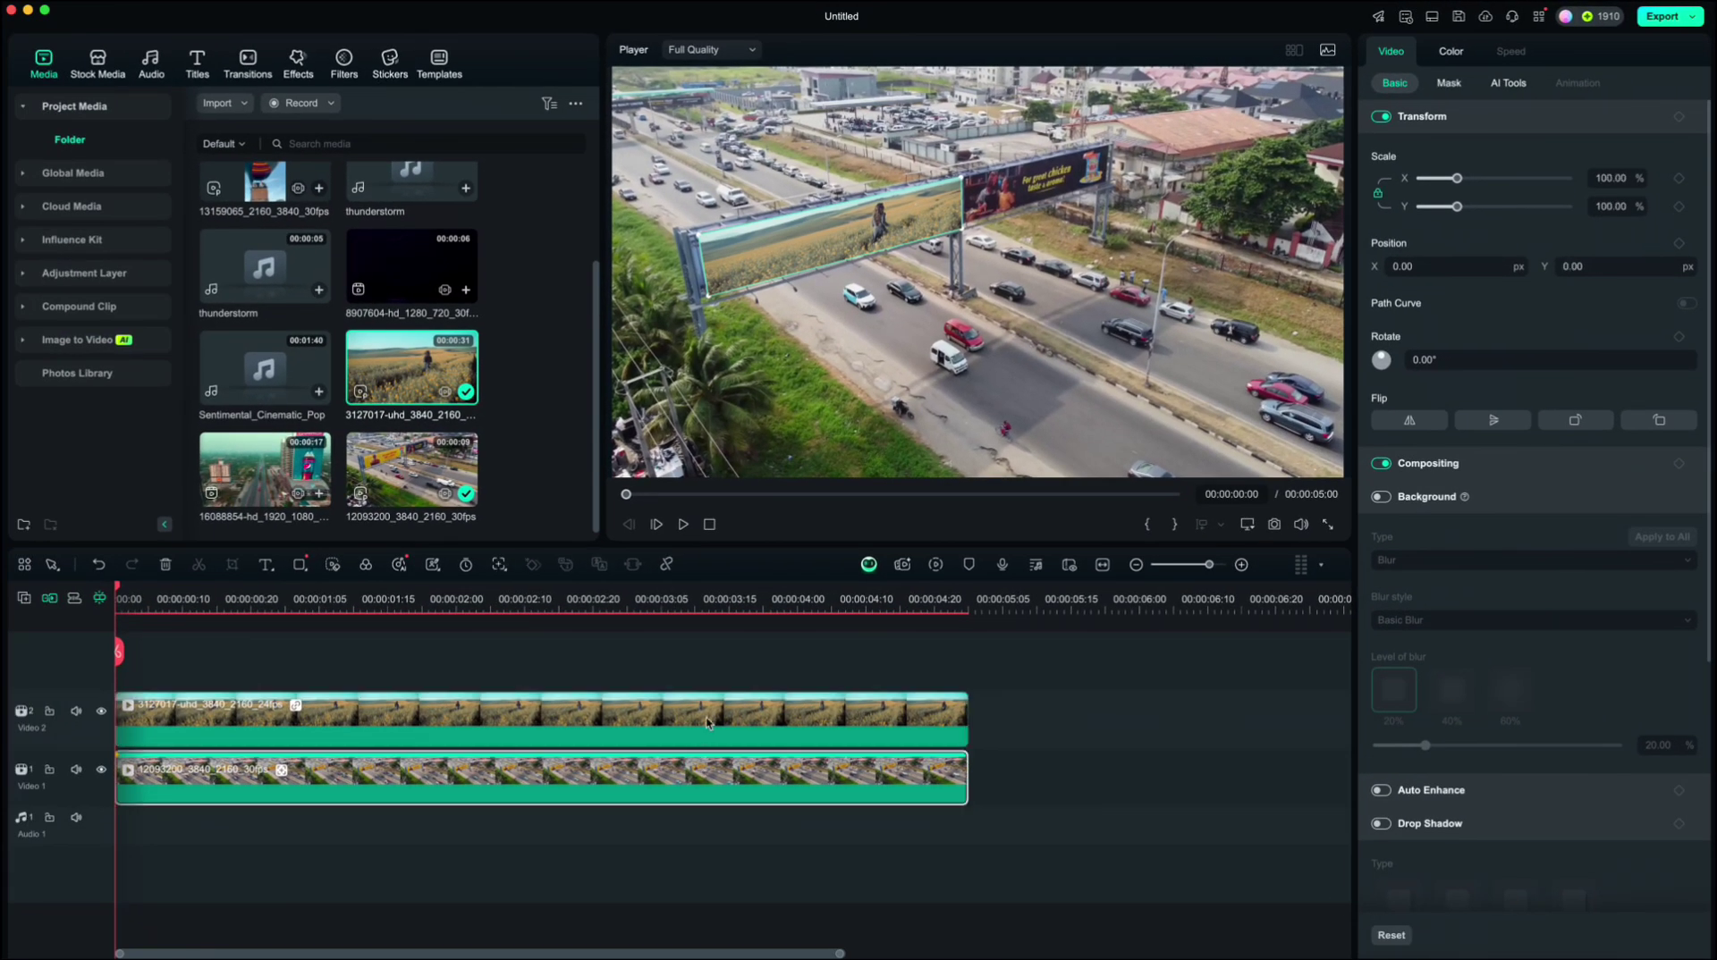
left_click(1506, 82)
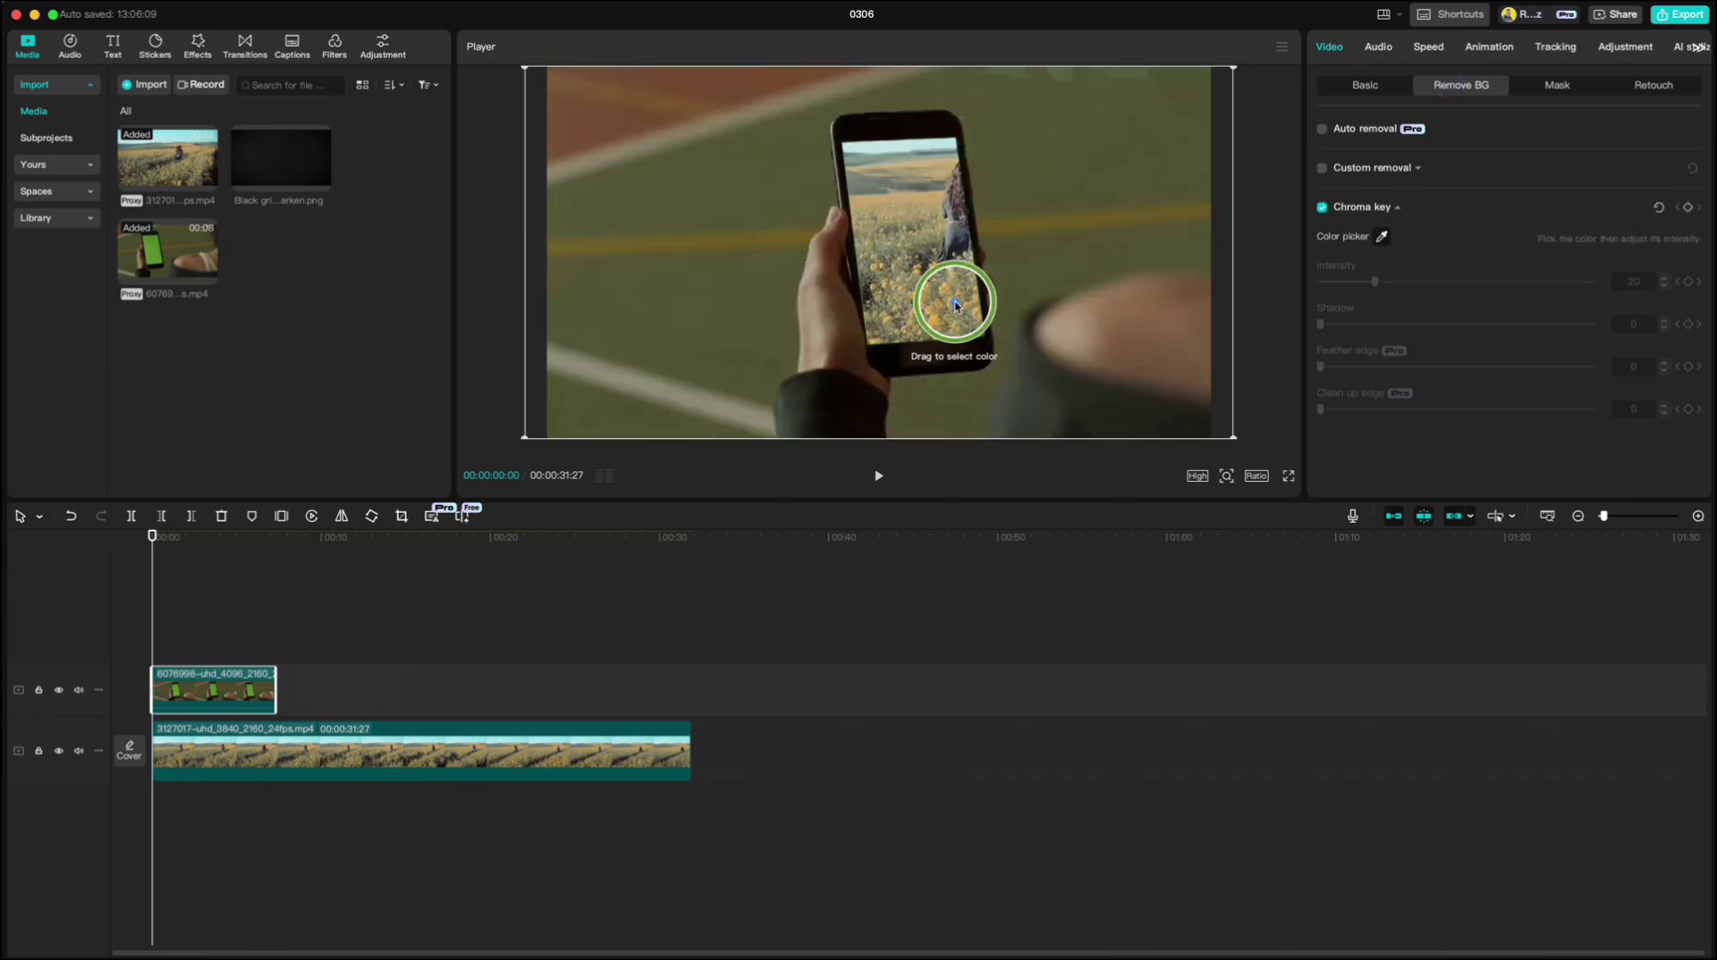
Step: Nudge the flower-field footage up and left on the phone screen, then play the composite
left_click(384, 729)
left_click_drag(935, 308, 853, 334)
left_click(166, 533)
left_click(880, 477)
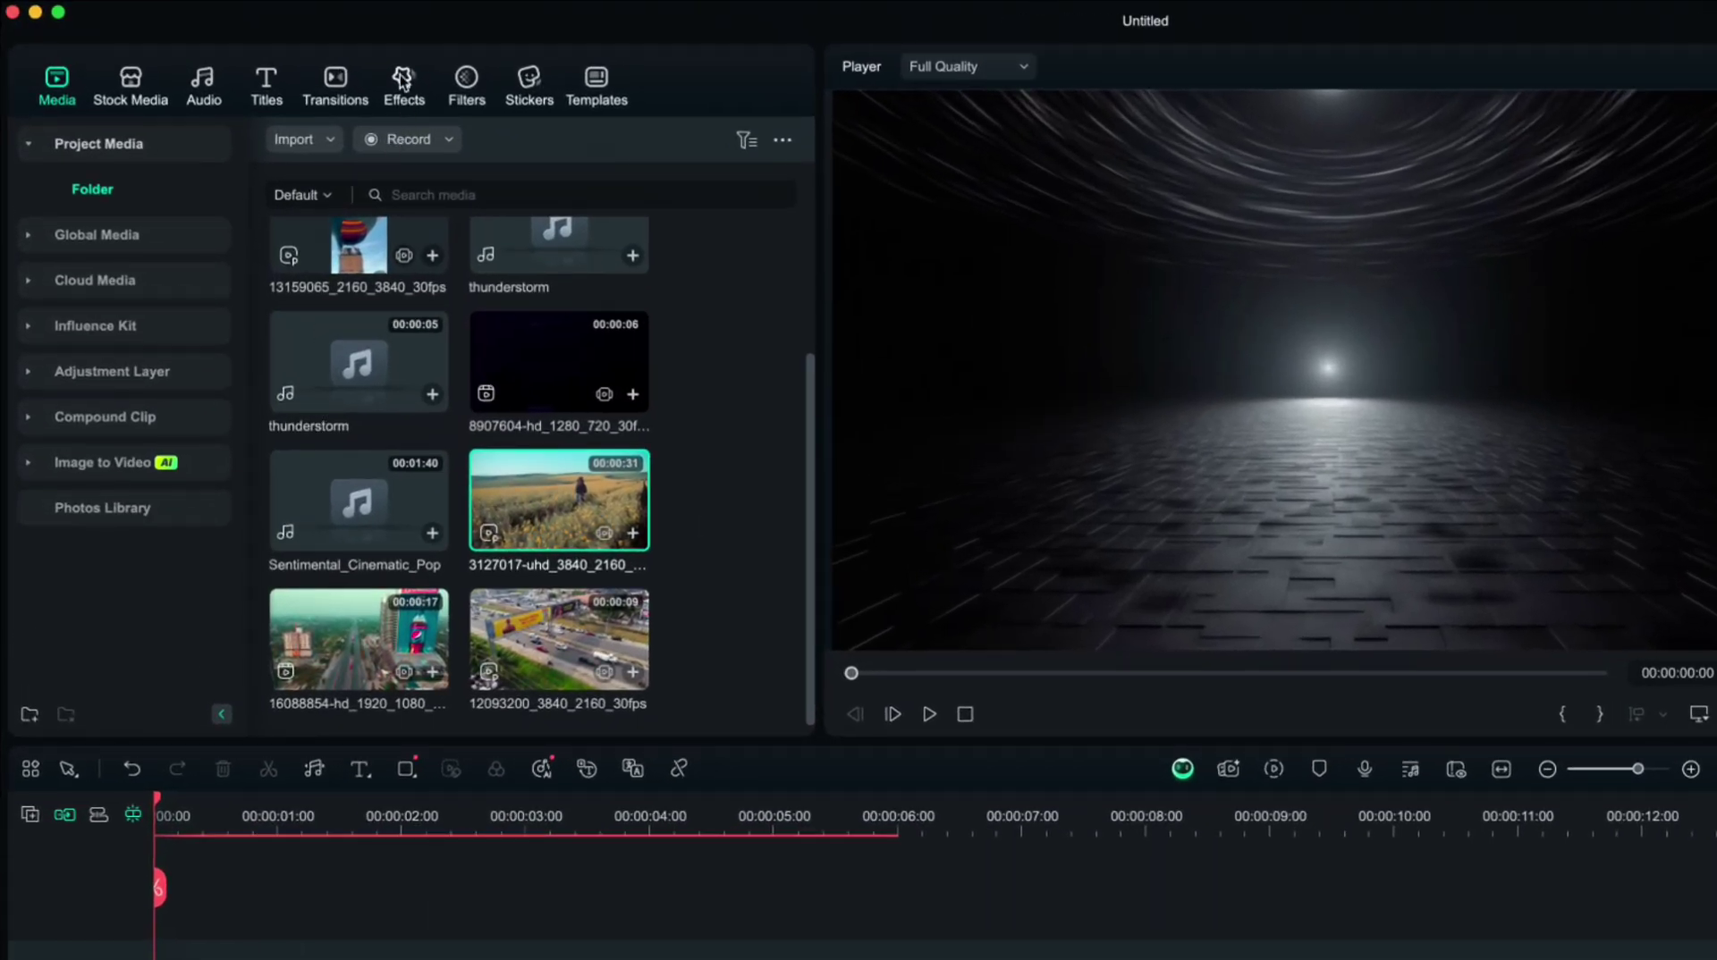
Step: Add Audio Visualizer Color7 on a new track, stretch it to the video's length, and shrink its radius
left_click(404, 80)
left_click(29, 282)
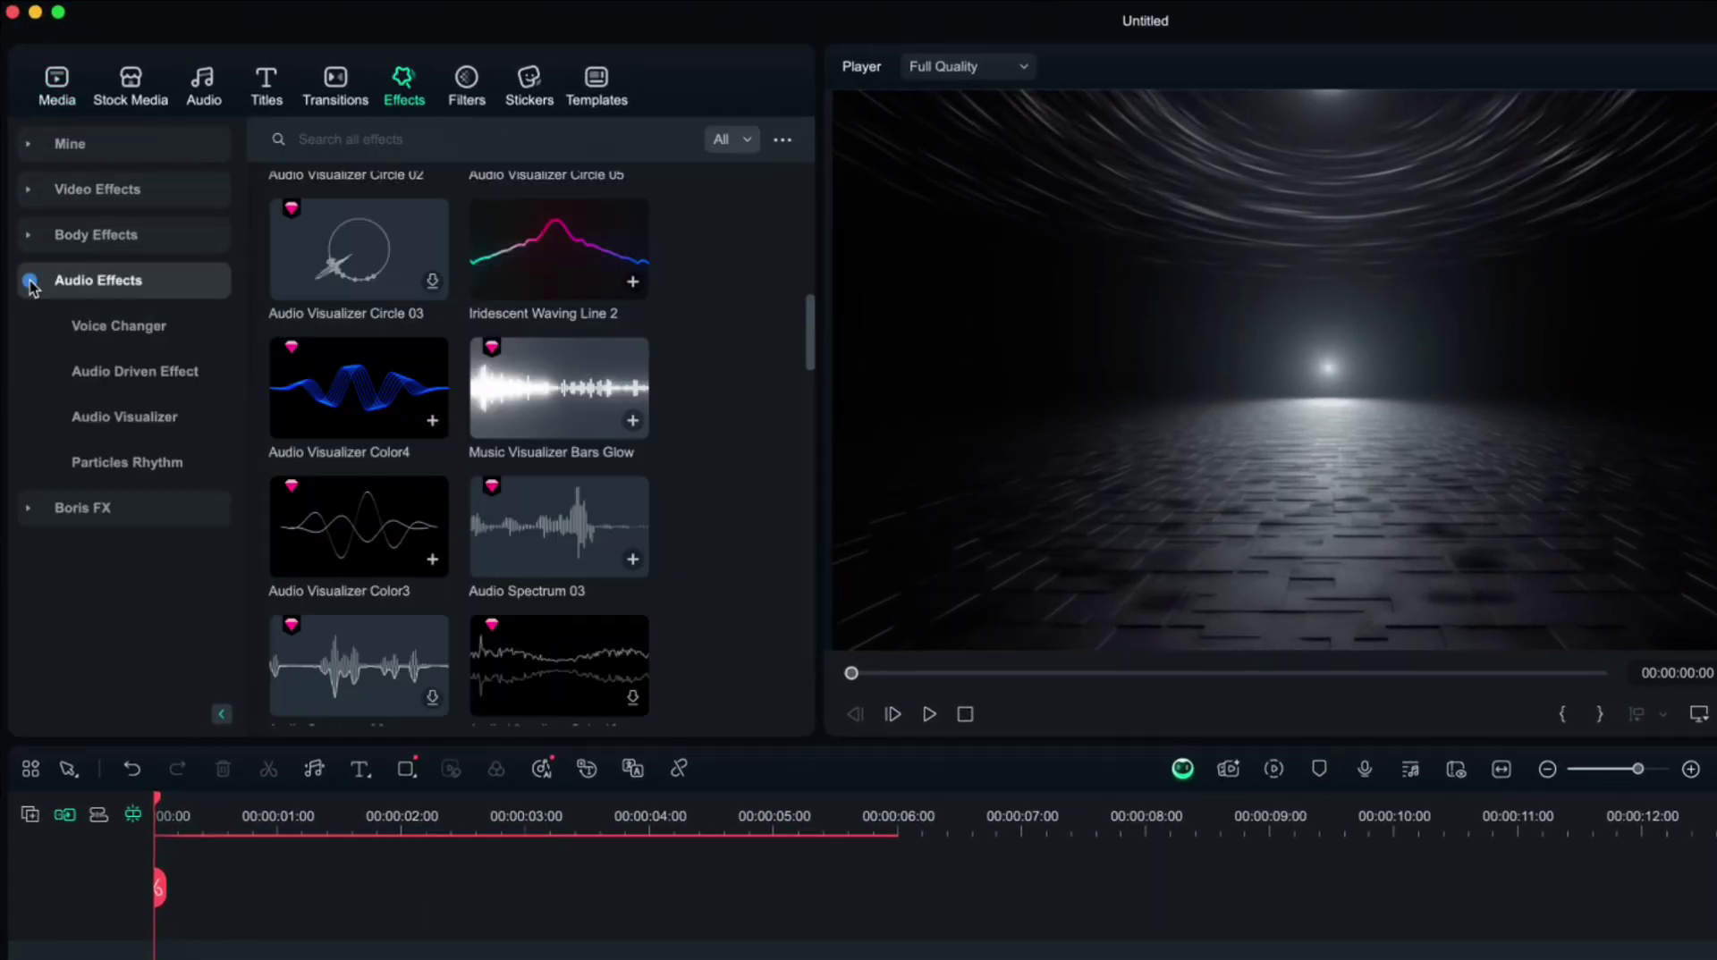
left_click(111, 416)
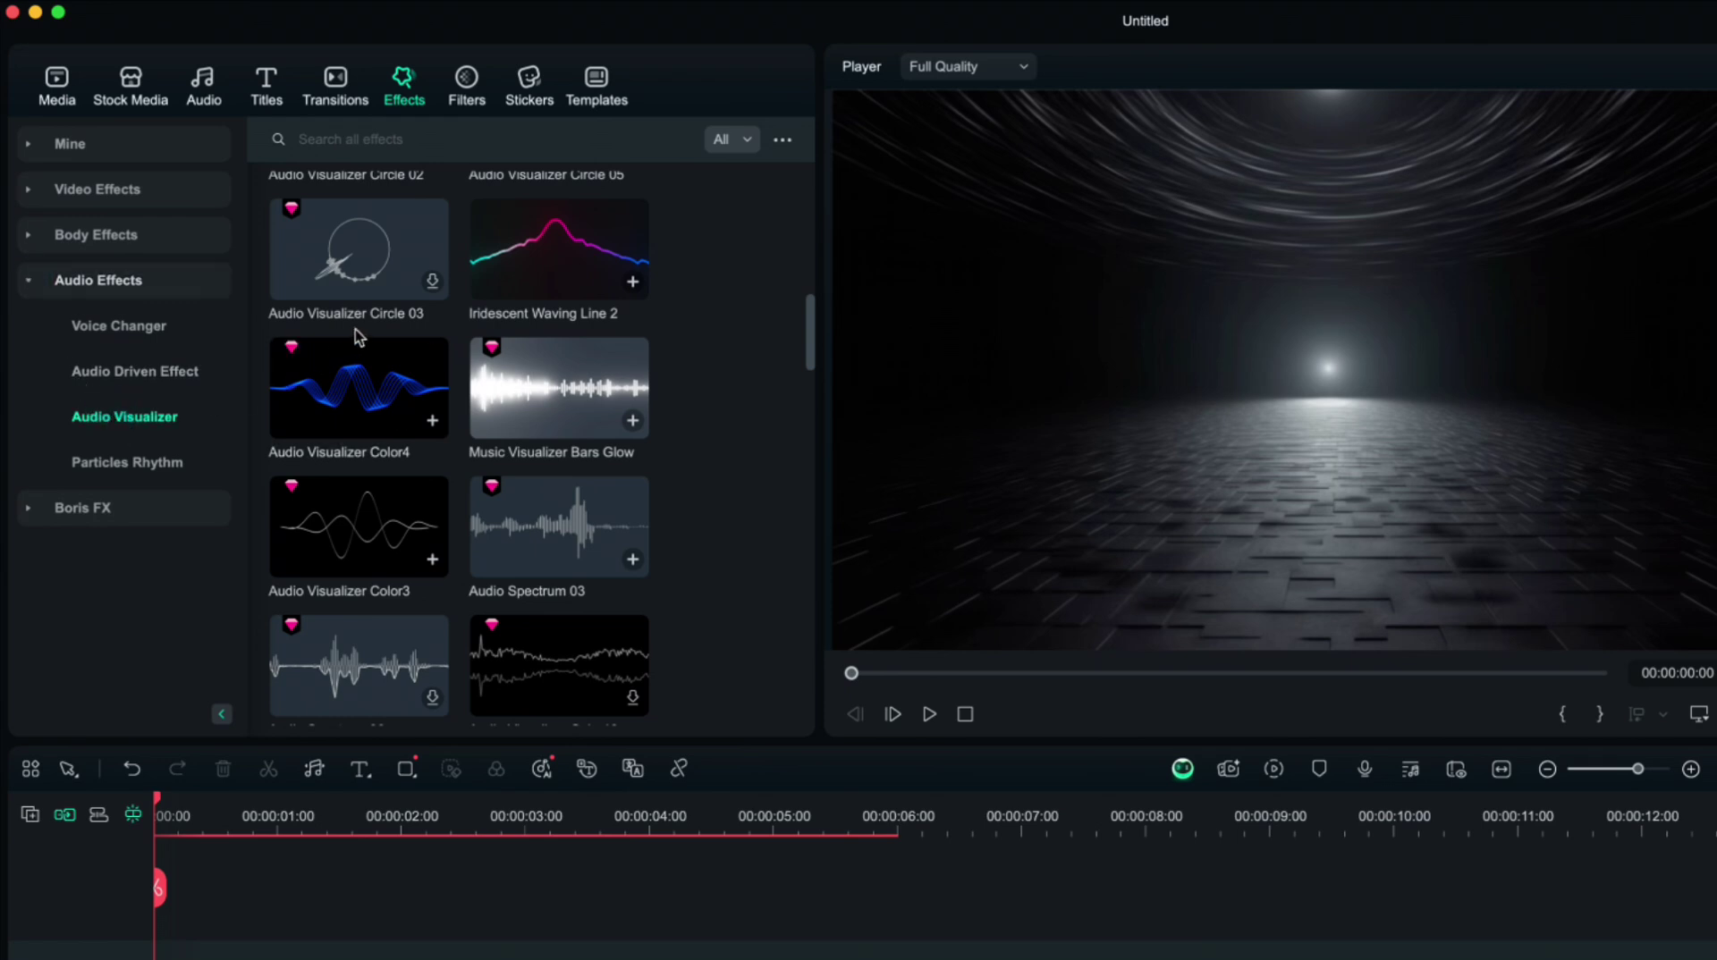
scroll(356, 329, "up", 10)
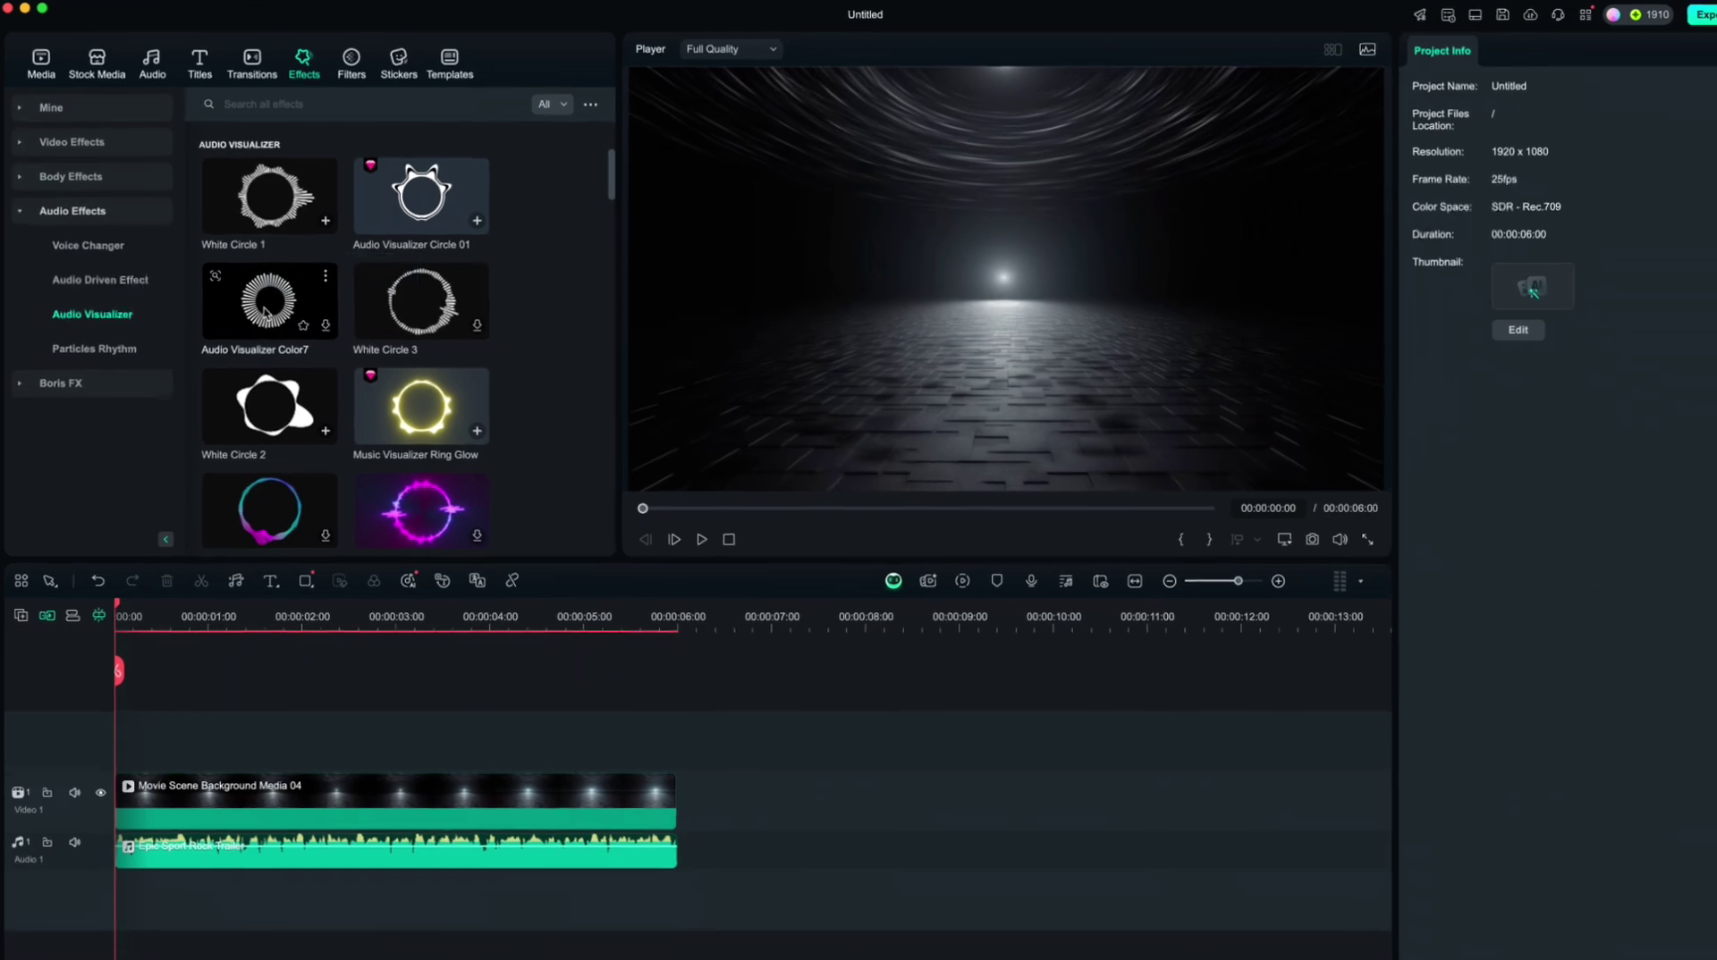
left_click_drag(295, 329, 177, 802)
left_click_drag(114, 727, 116, 728)
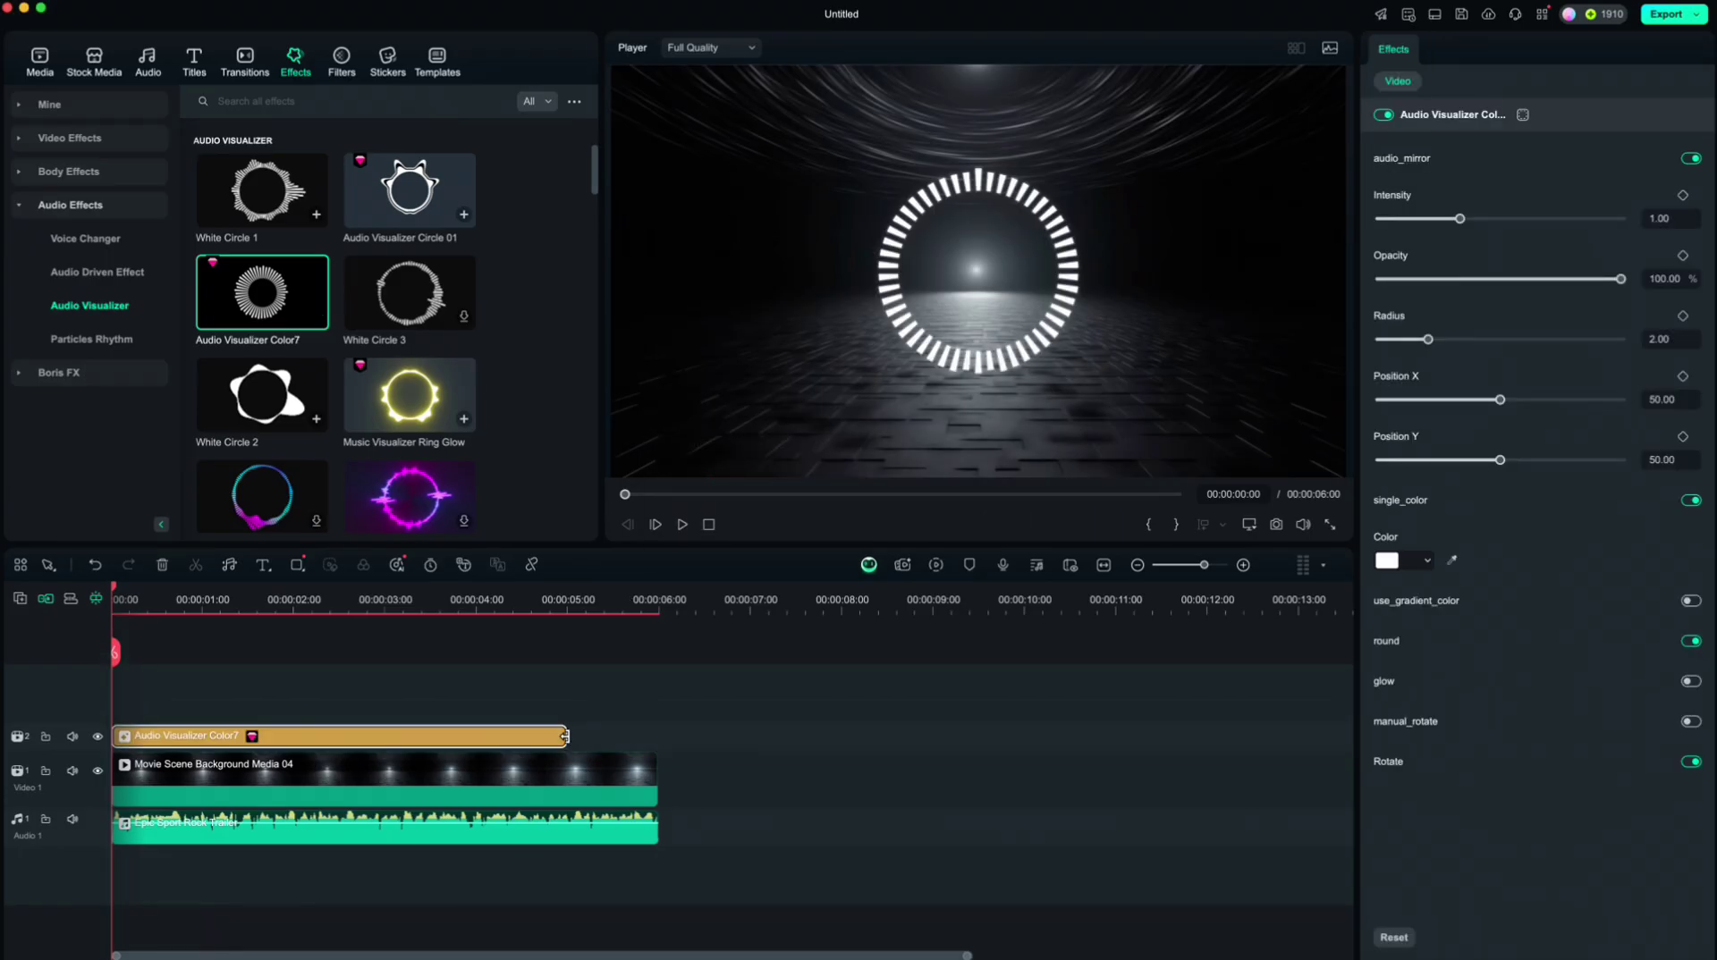
left_click_drag(563, 736, 658, 736)
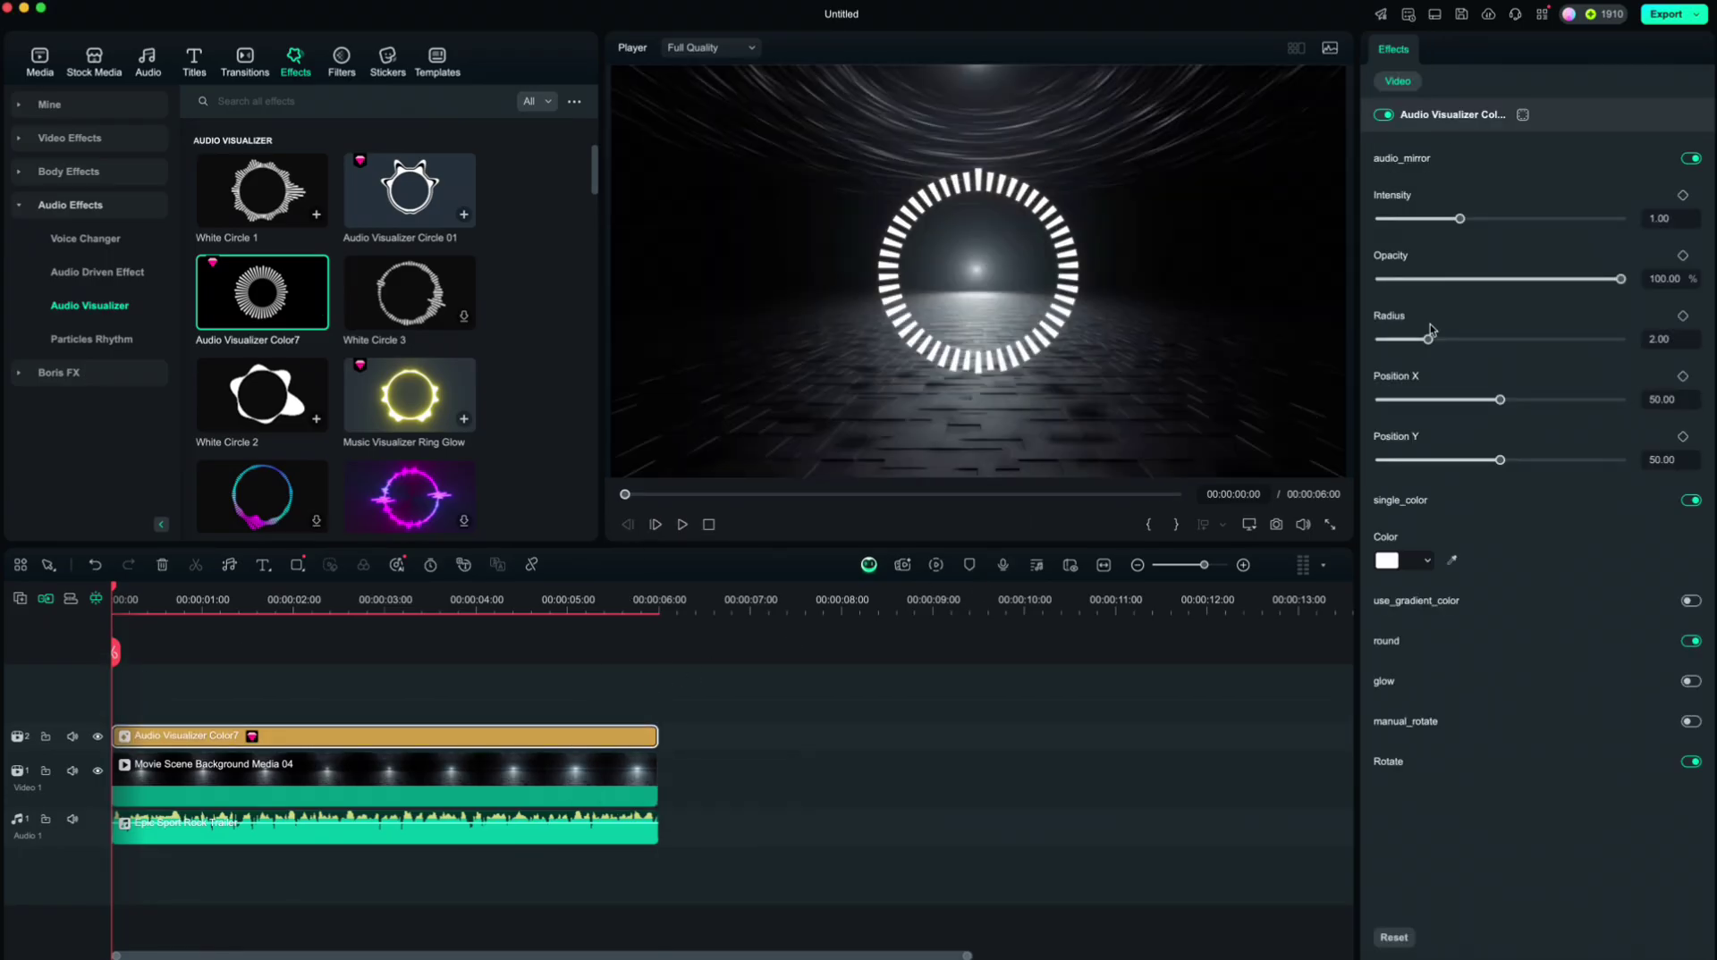
left_click_drag(1429, 340, 1395, 340)
Step: Add Music Visualizer Ring Glow at 0.35 scale, shifted right, and preview both rings
left_click_drag(409, 394, 178, 709)
left_click_drag(1405, 242, 1389, 243)
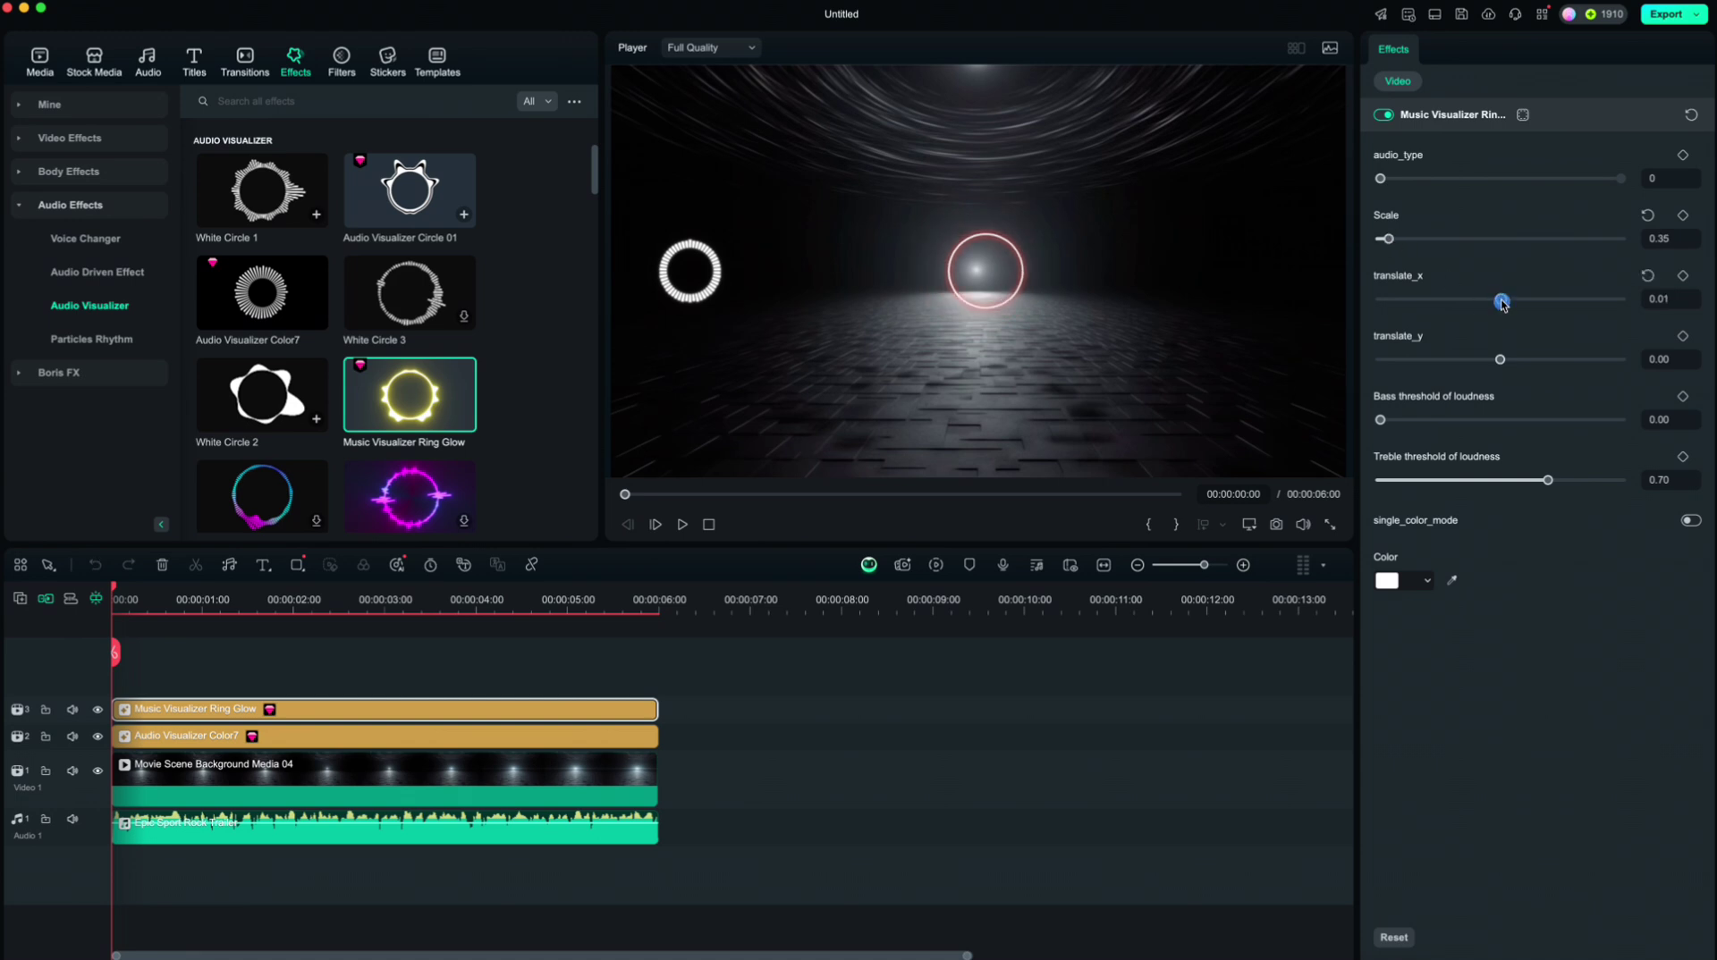
left_click_drag(1501, 300, 1546, 300)
left_click(682, 525)
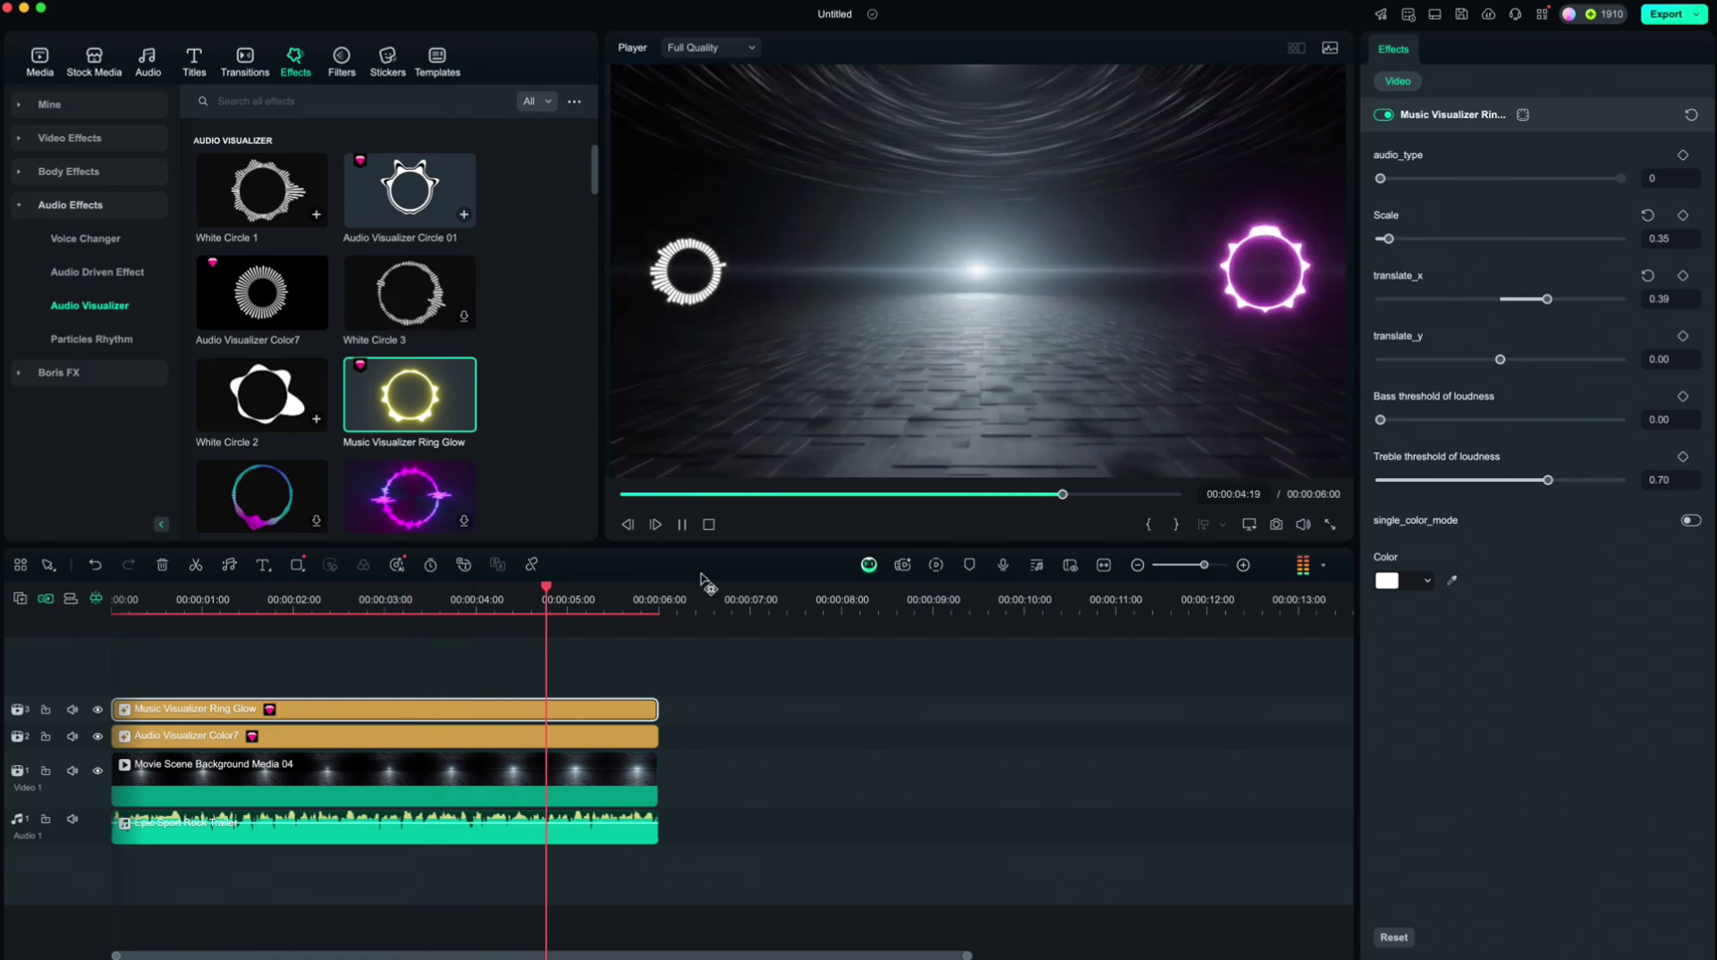
left_click(677, 529)
key("Home")
Step: Add Audio Spectrum 03 extended to 00:00:06:00 and delete both ring visualizer clips
scroll(375, 402, "down", 10)
scroll(376, 402, "down", 4)
left_click_drag(398, 397, 157, 687)
left_click_drag(565, 687, 595, 723)
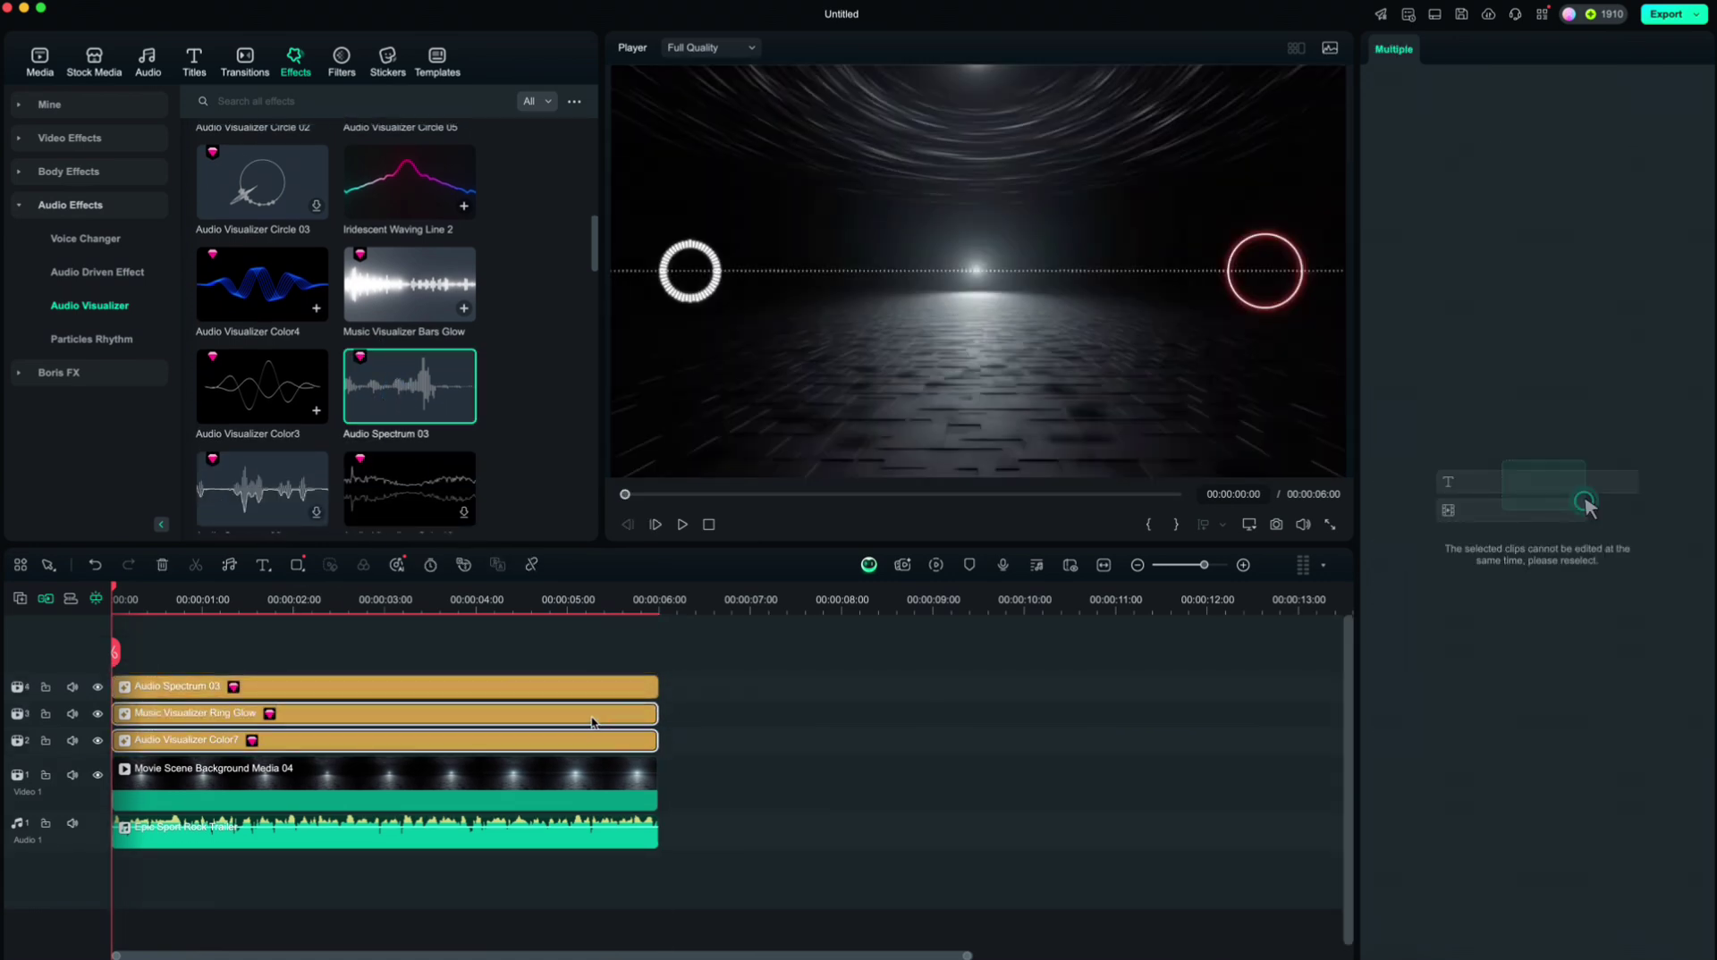
key("Delete")
left_click(590, 733)
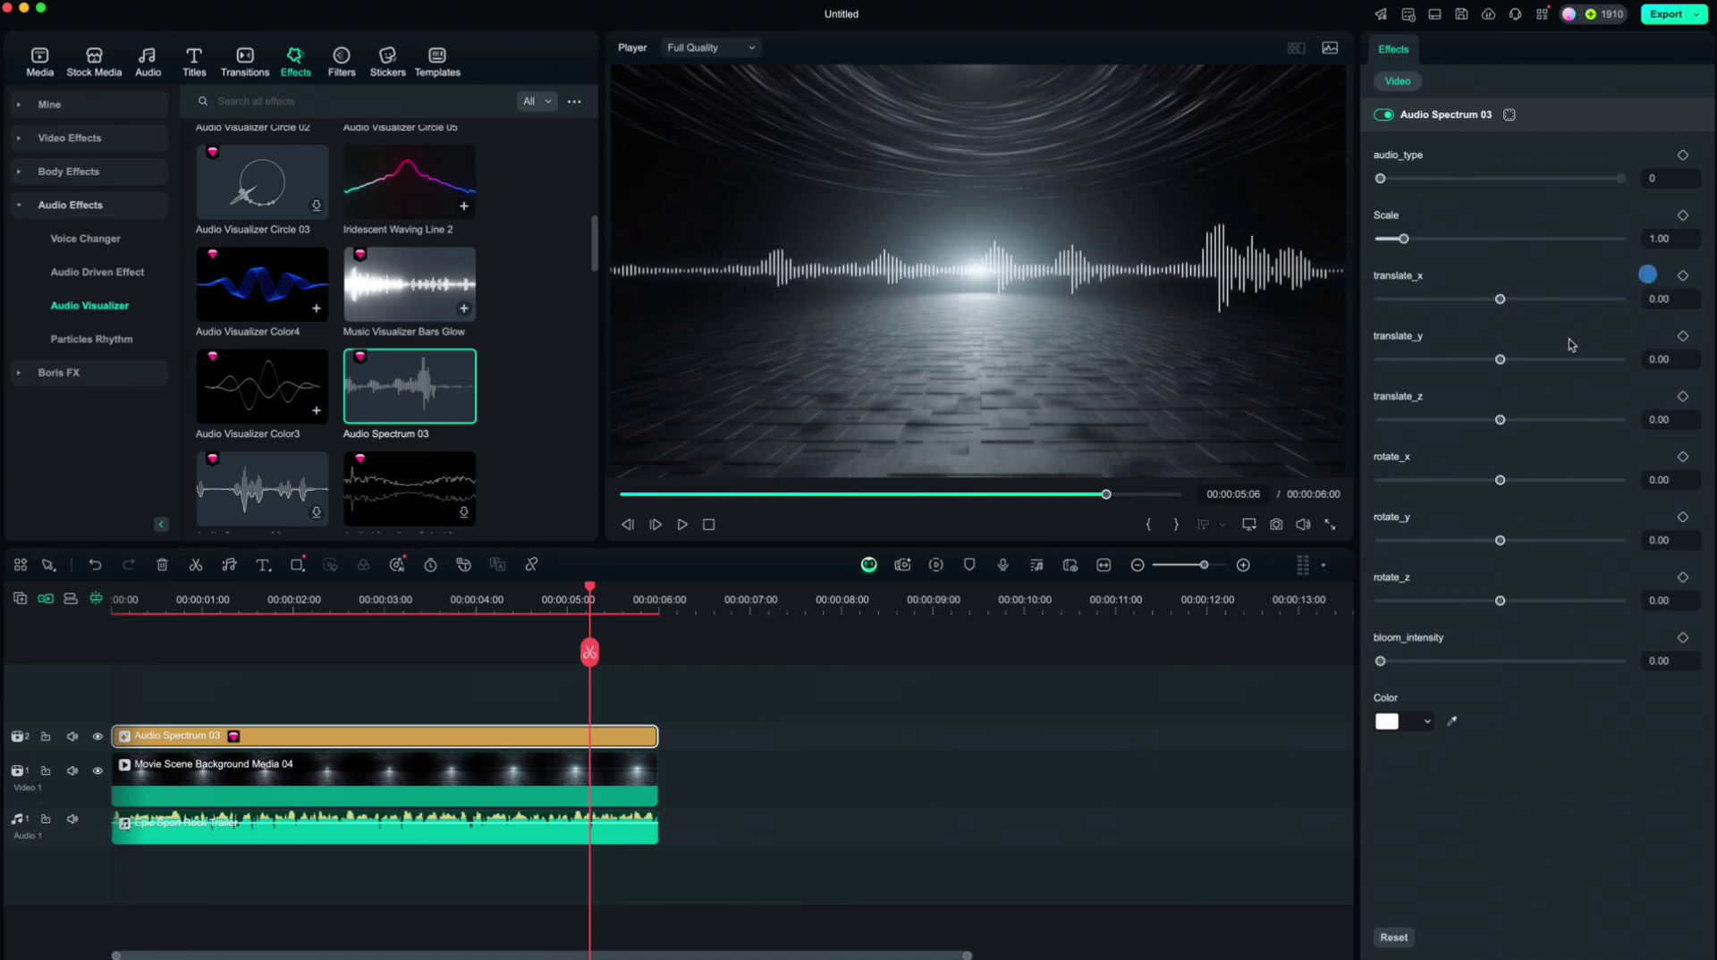
Step: Lower the waveform to translate_y -0.28, push translate_z to 0.03, and play from the start
left_click_drag(1500, 359, 1467, 362)
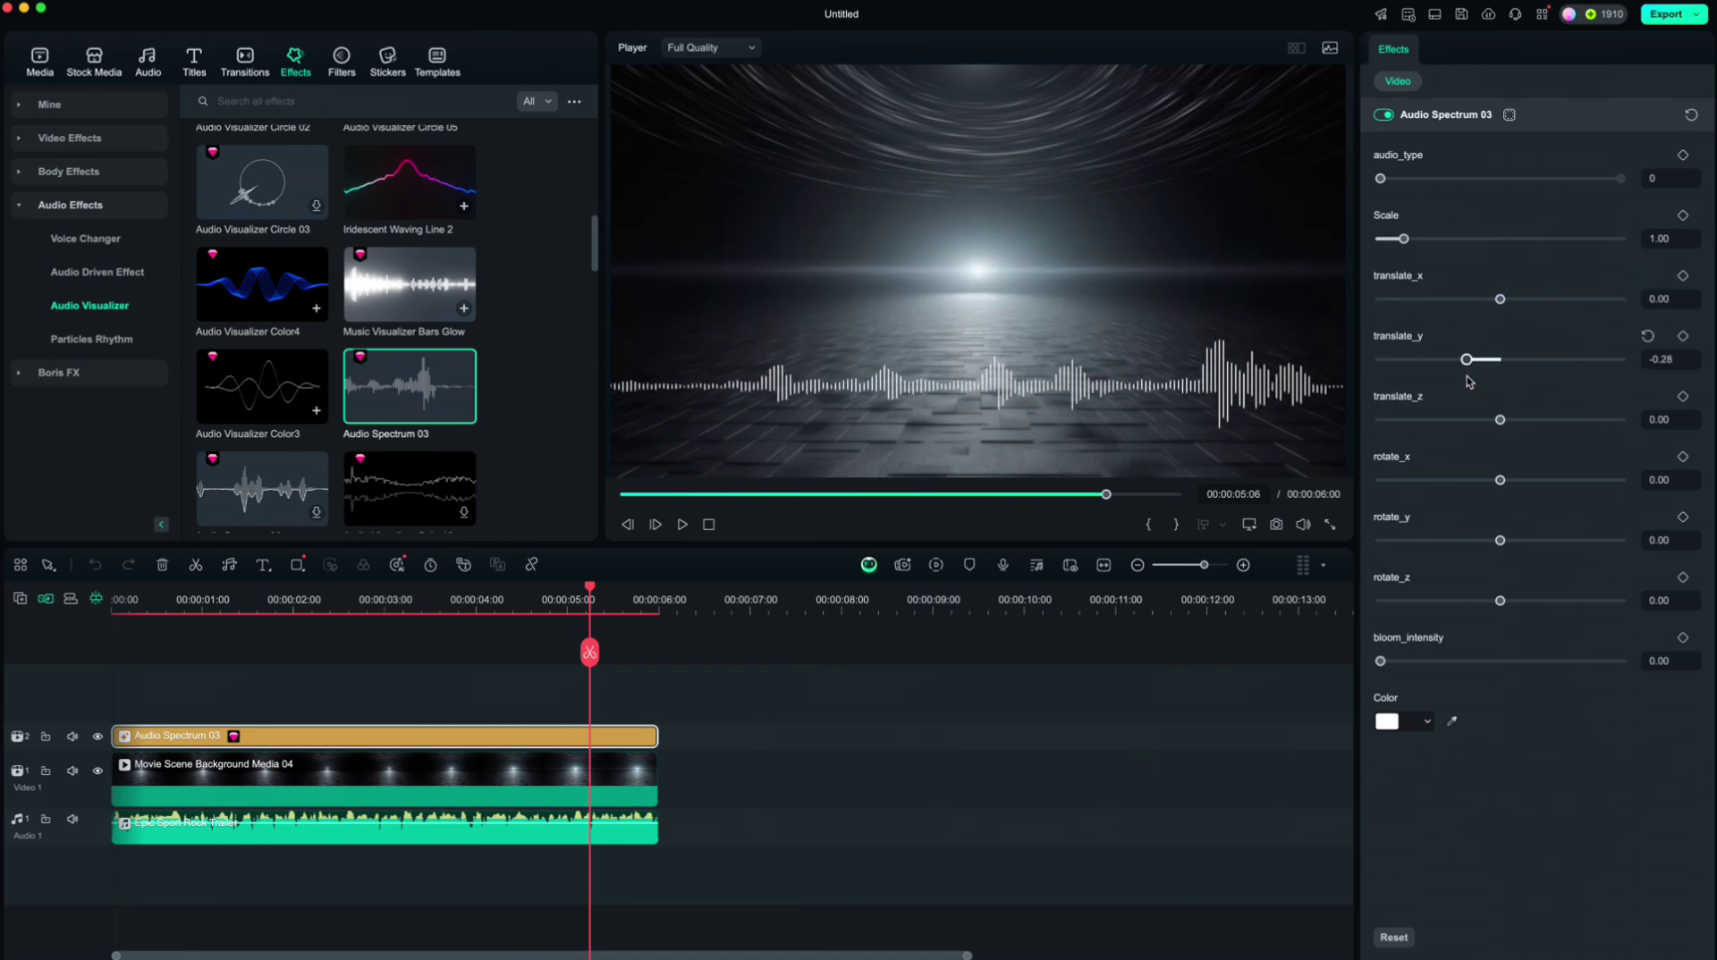
left_click_drag(1499, 419, 1522, 481)
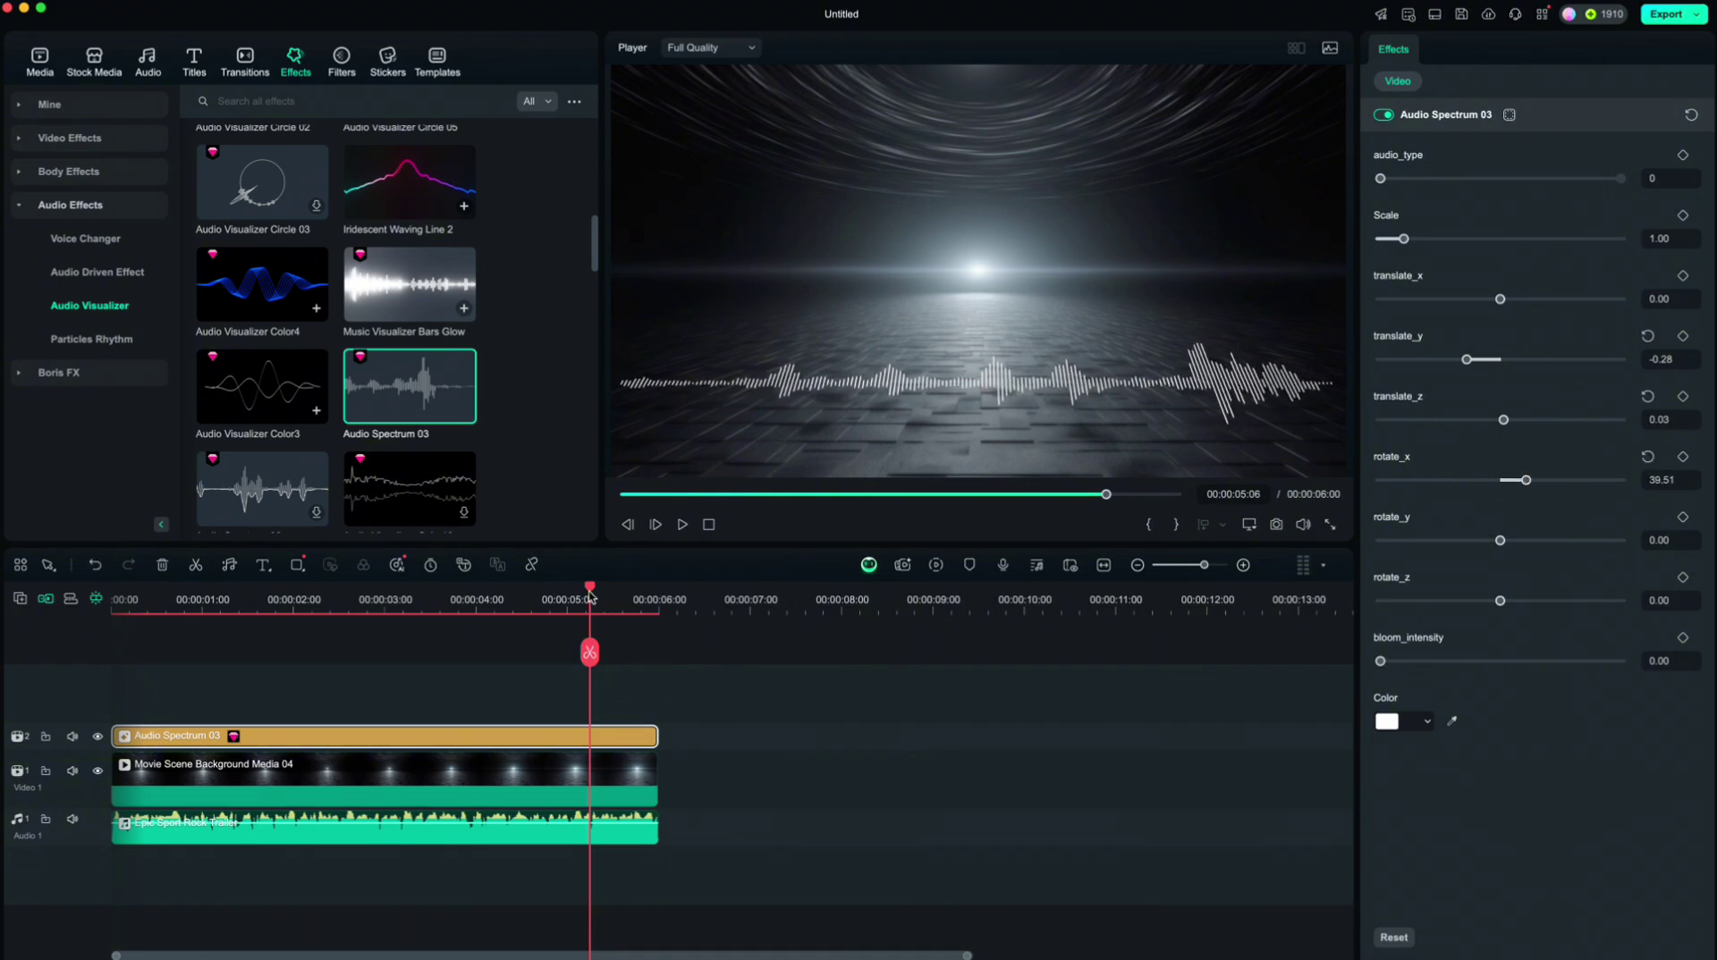
key("Home")
key("space")
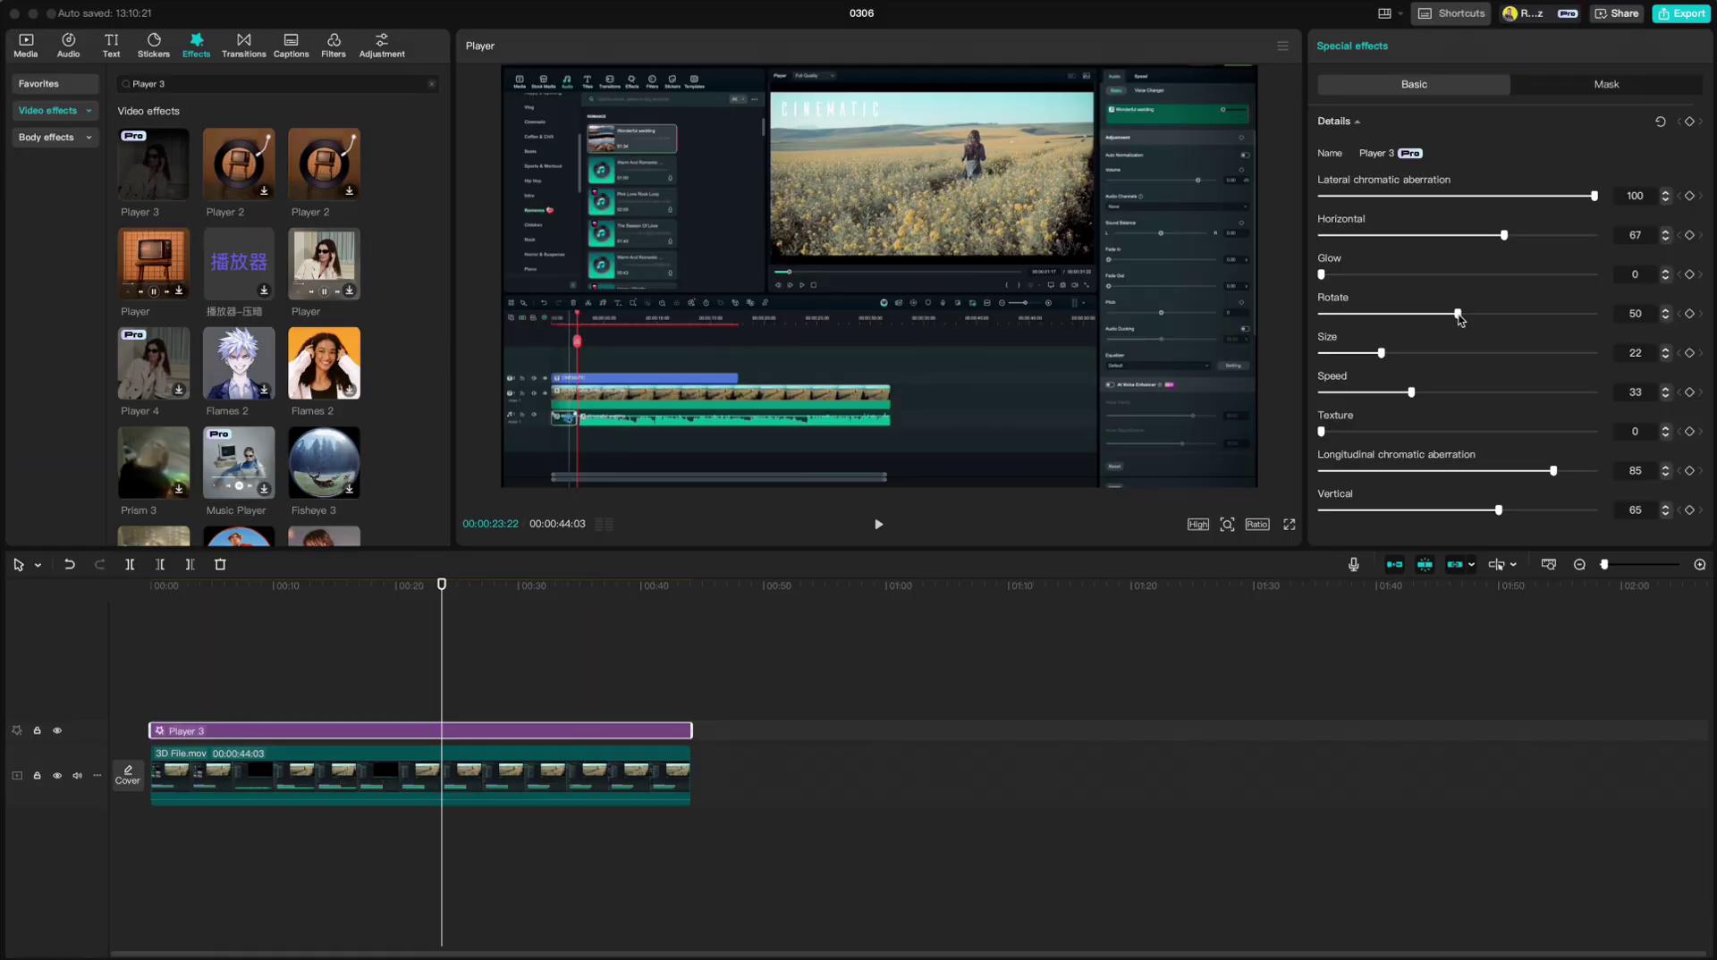
Step: Raise the Player 3 Rotate value from 50 to 69
mouse_move(1458, 315)
left_mouse_down()
mouse_move(1512, 315)
mouse_move(1432, 315)
left_mouse_up()
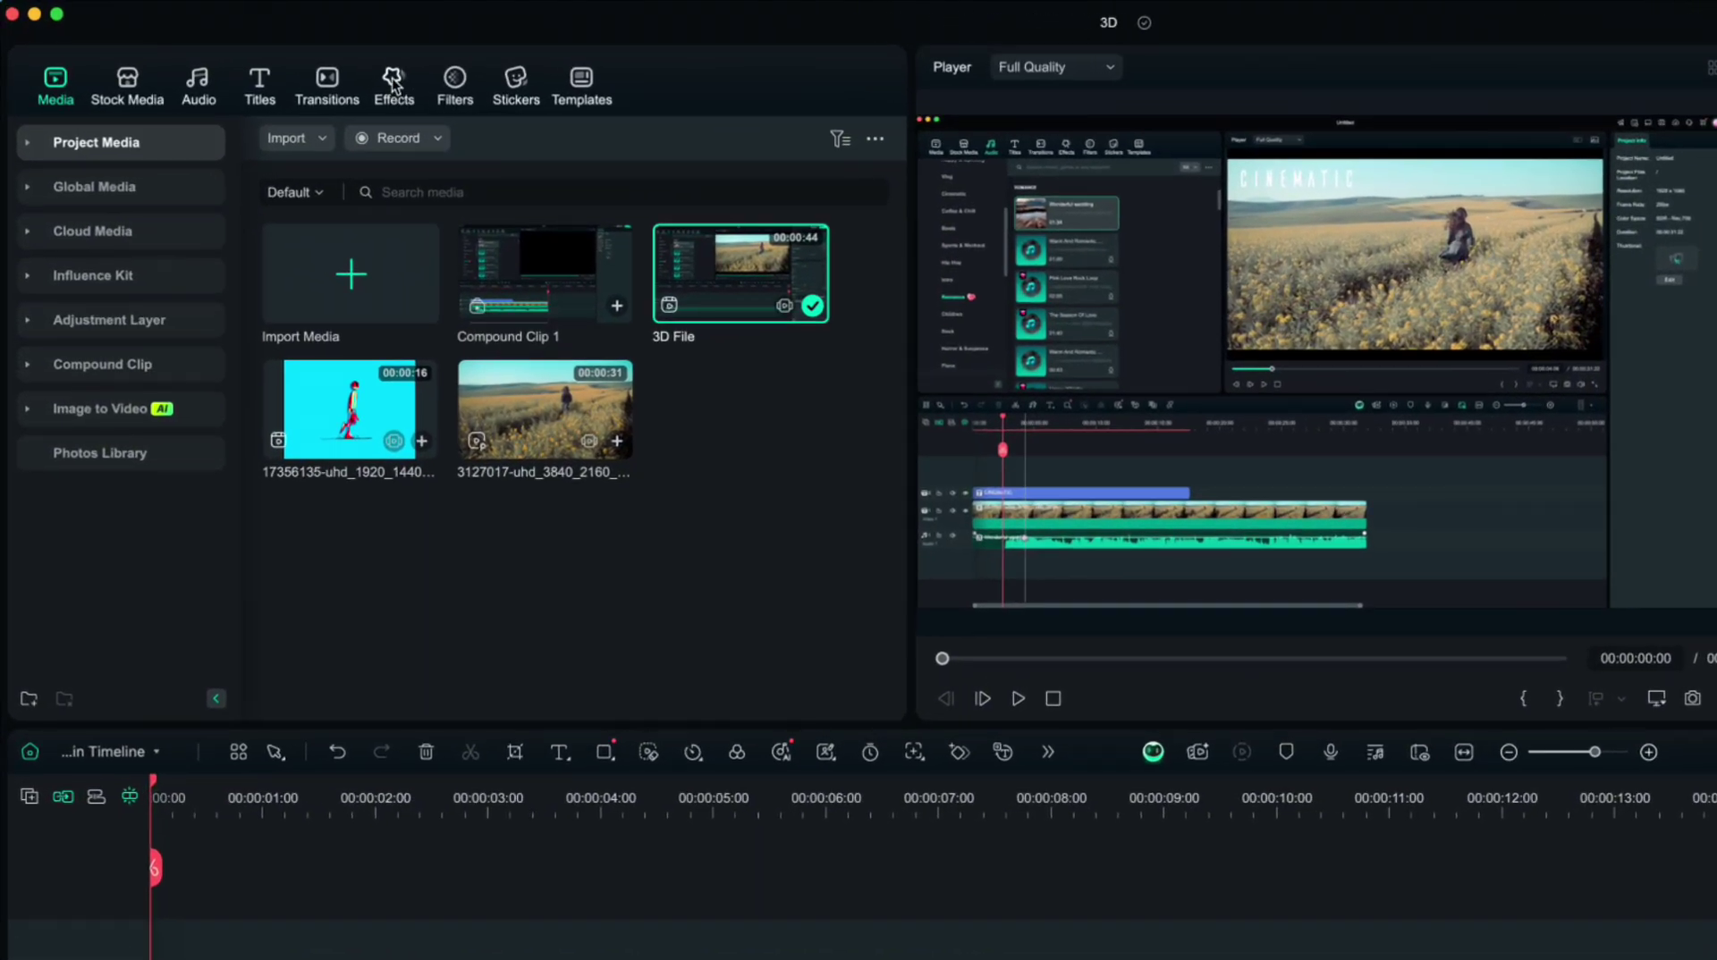
Step: Apply Boris FX Stylize BCC Cast Shadow to the 3D File clip and open its settings
left_click(394, 85)
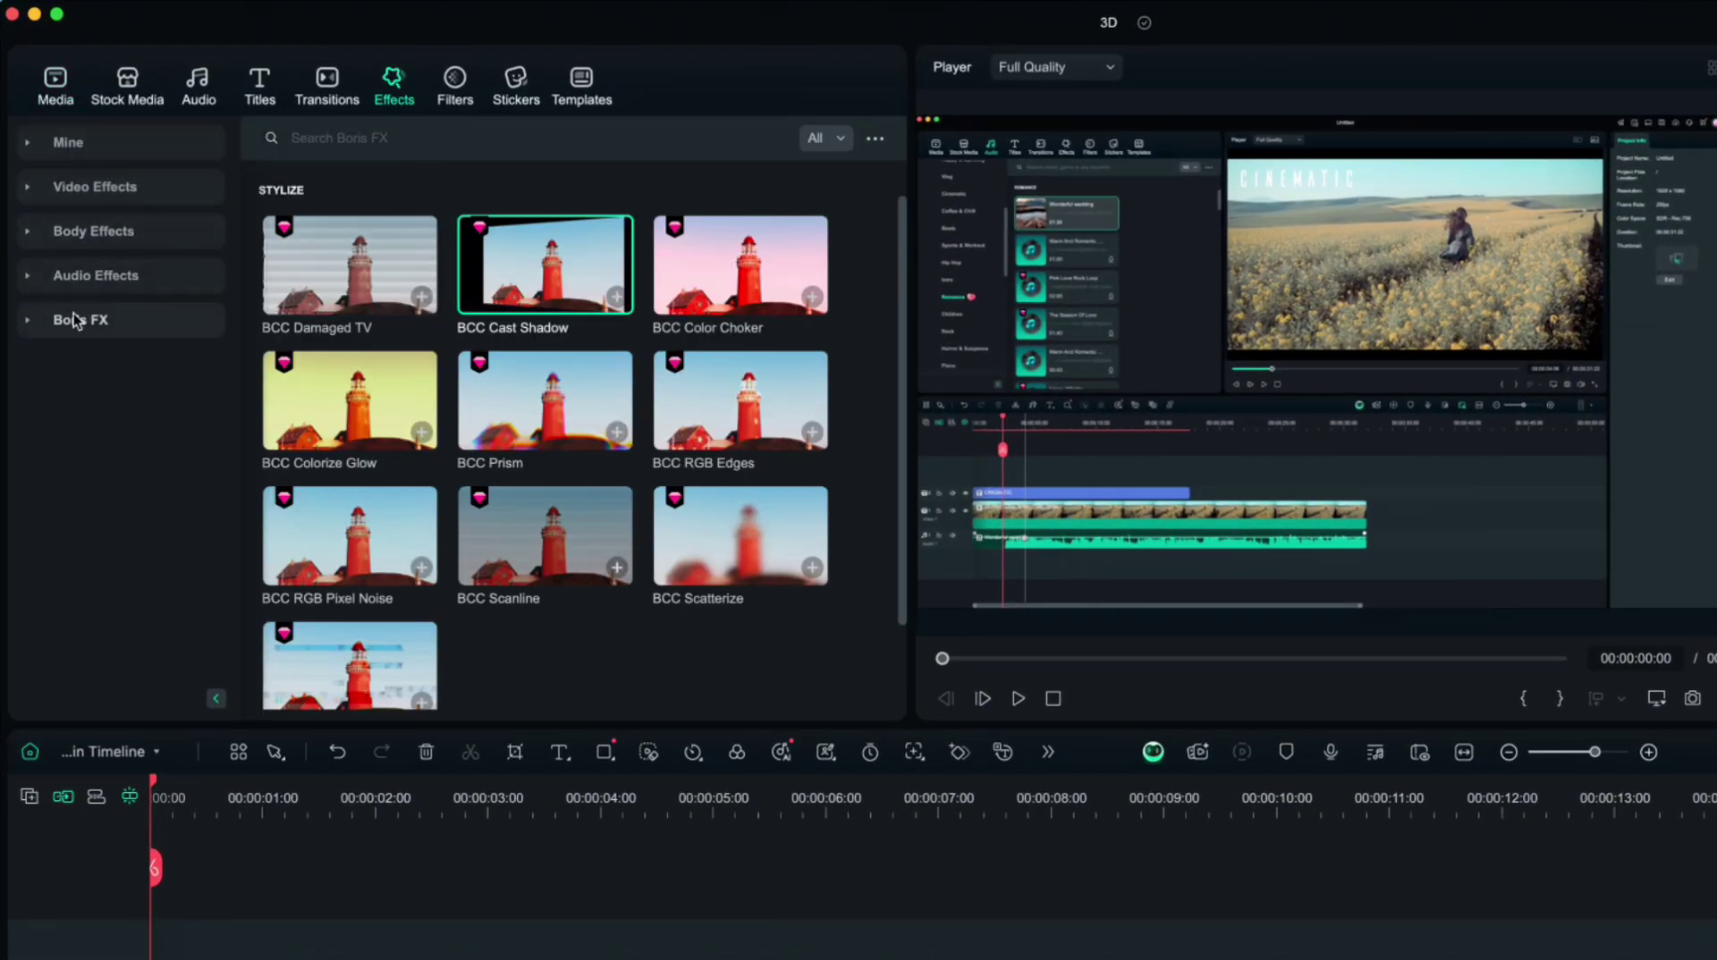
left_click(27, 322)
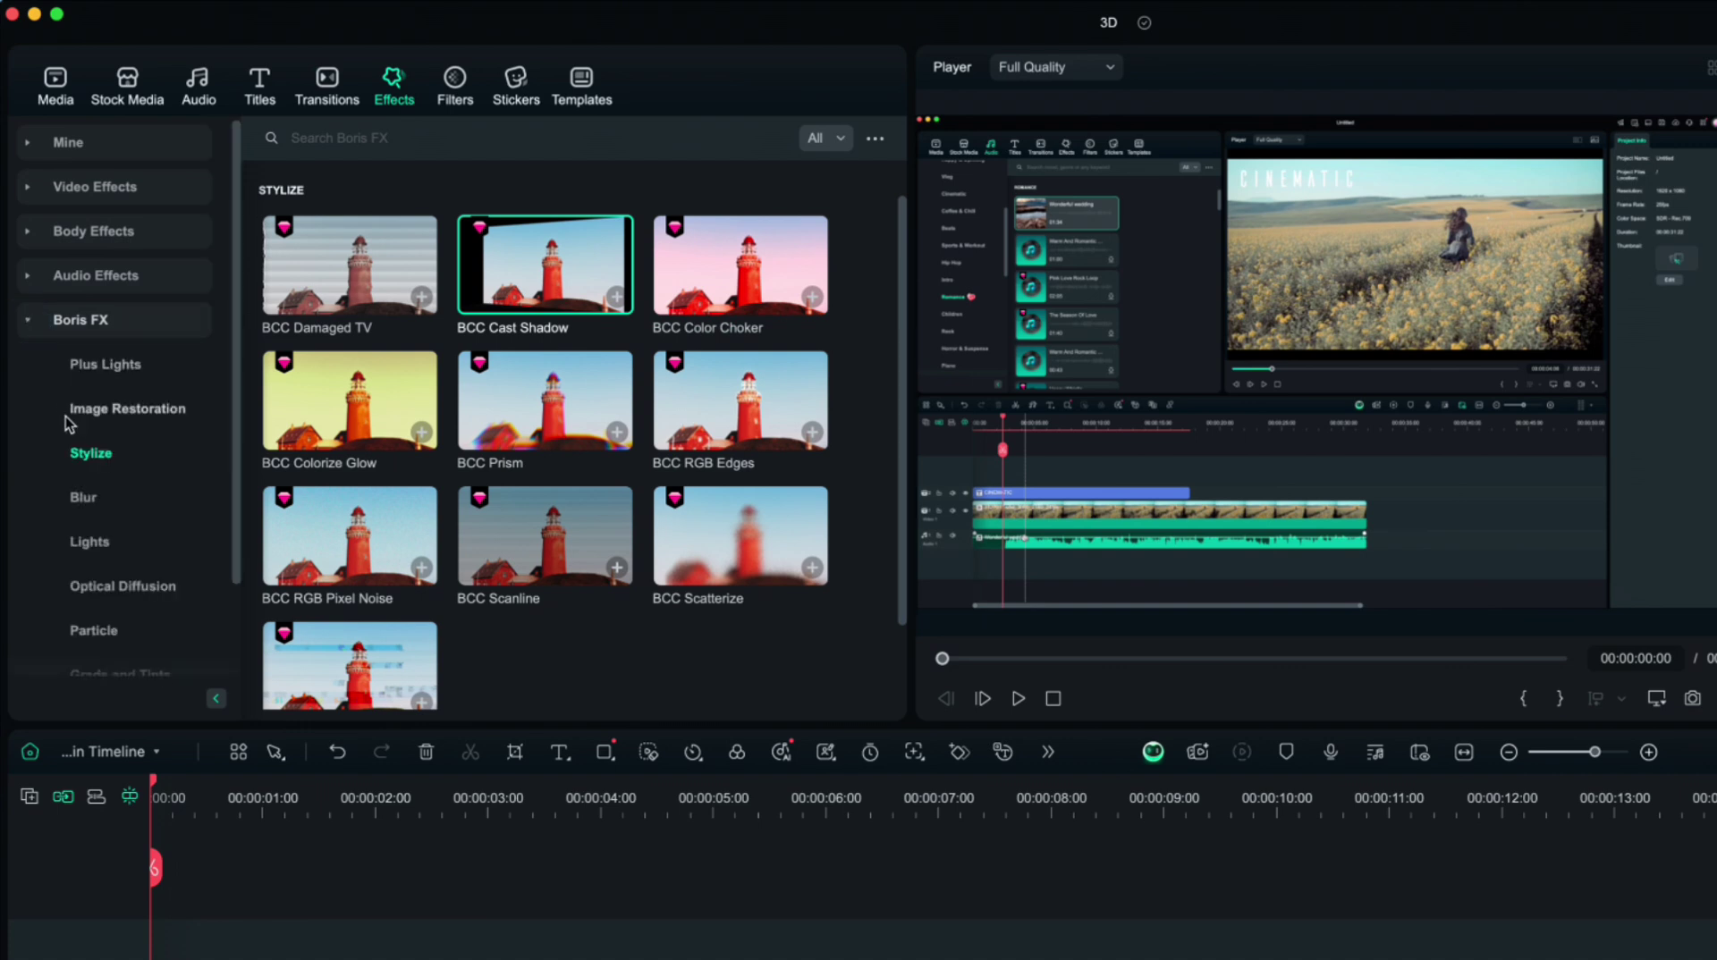
left_click(82, 453)
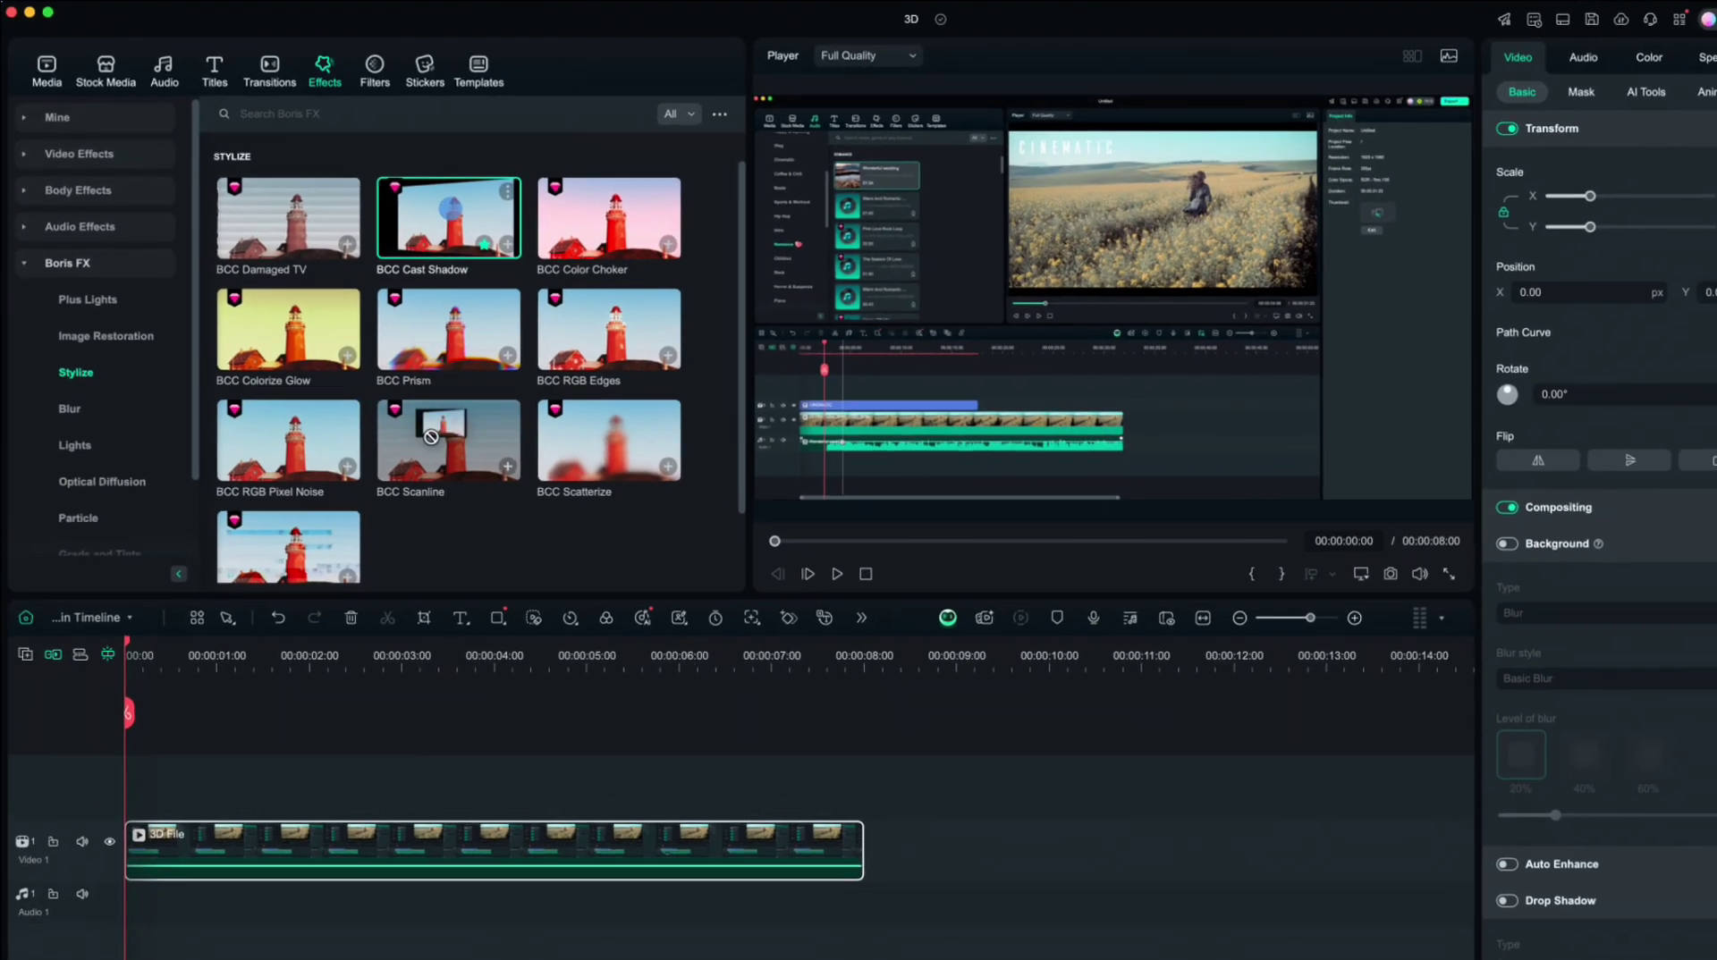
left_click_drag(547, 304, 297, 959)
left_click_drag(225, 727, 548, 788)
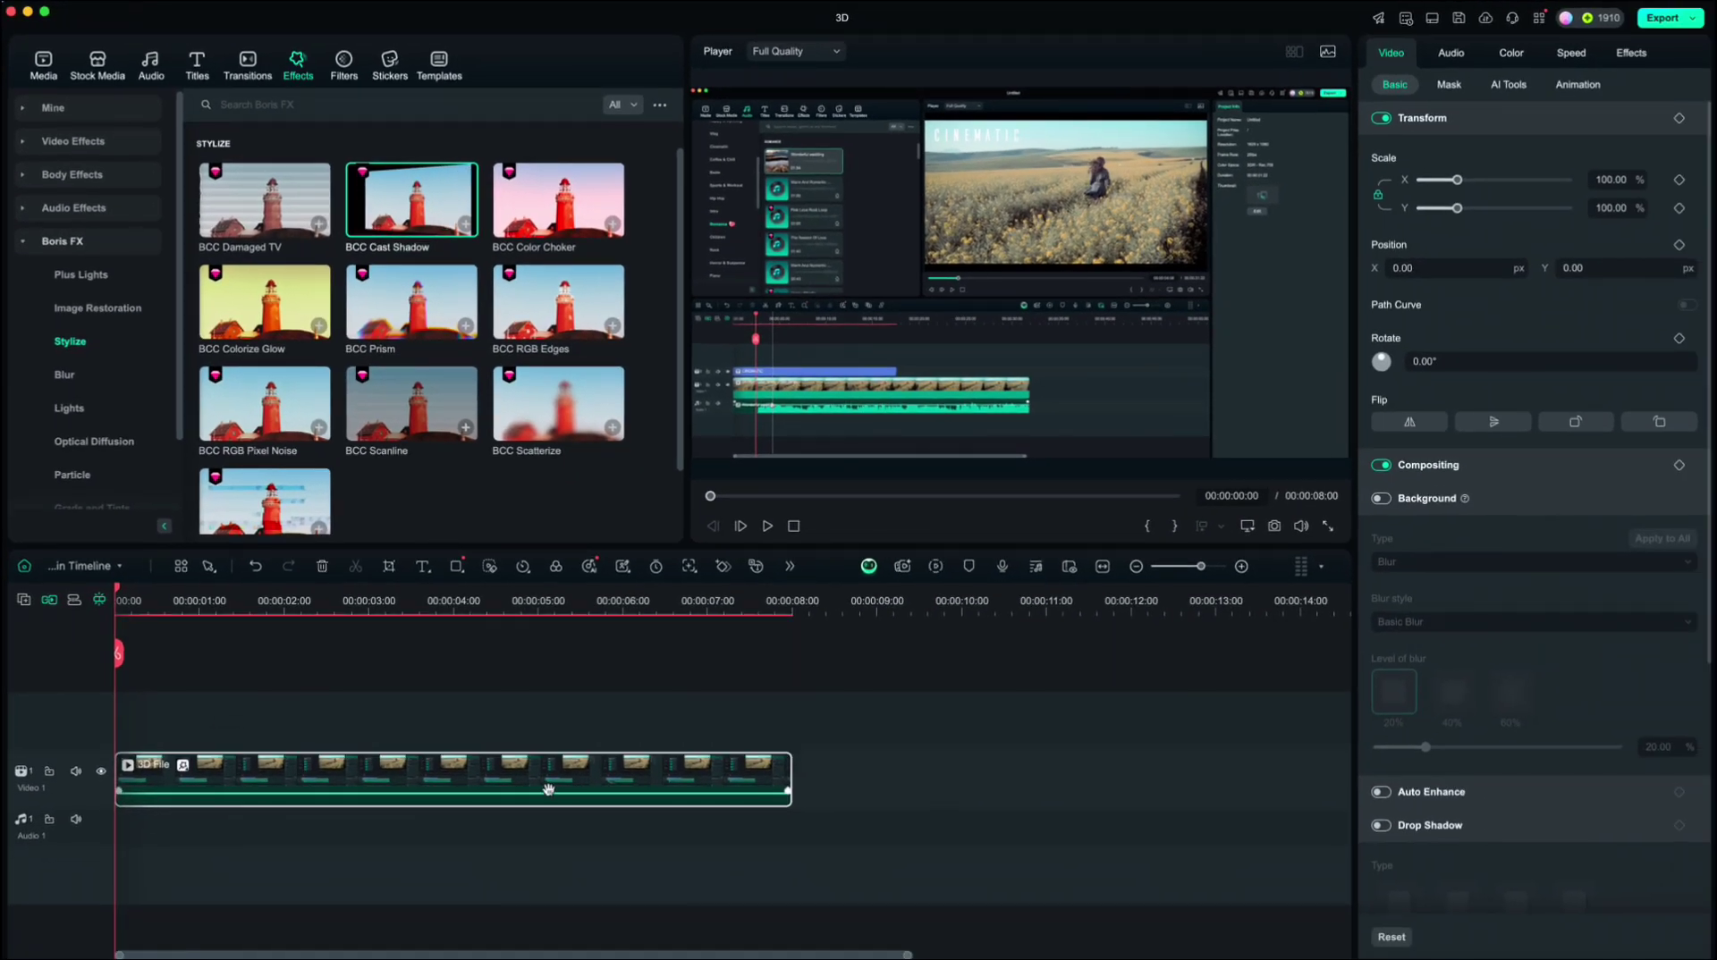
left_click(183, 768)
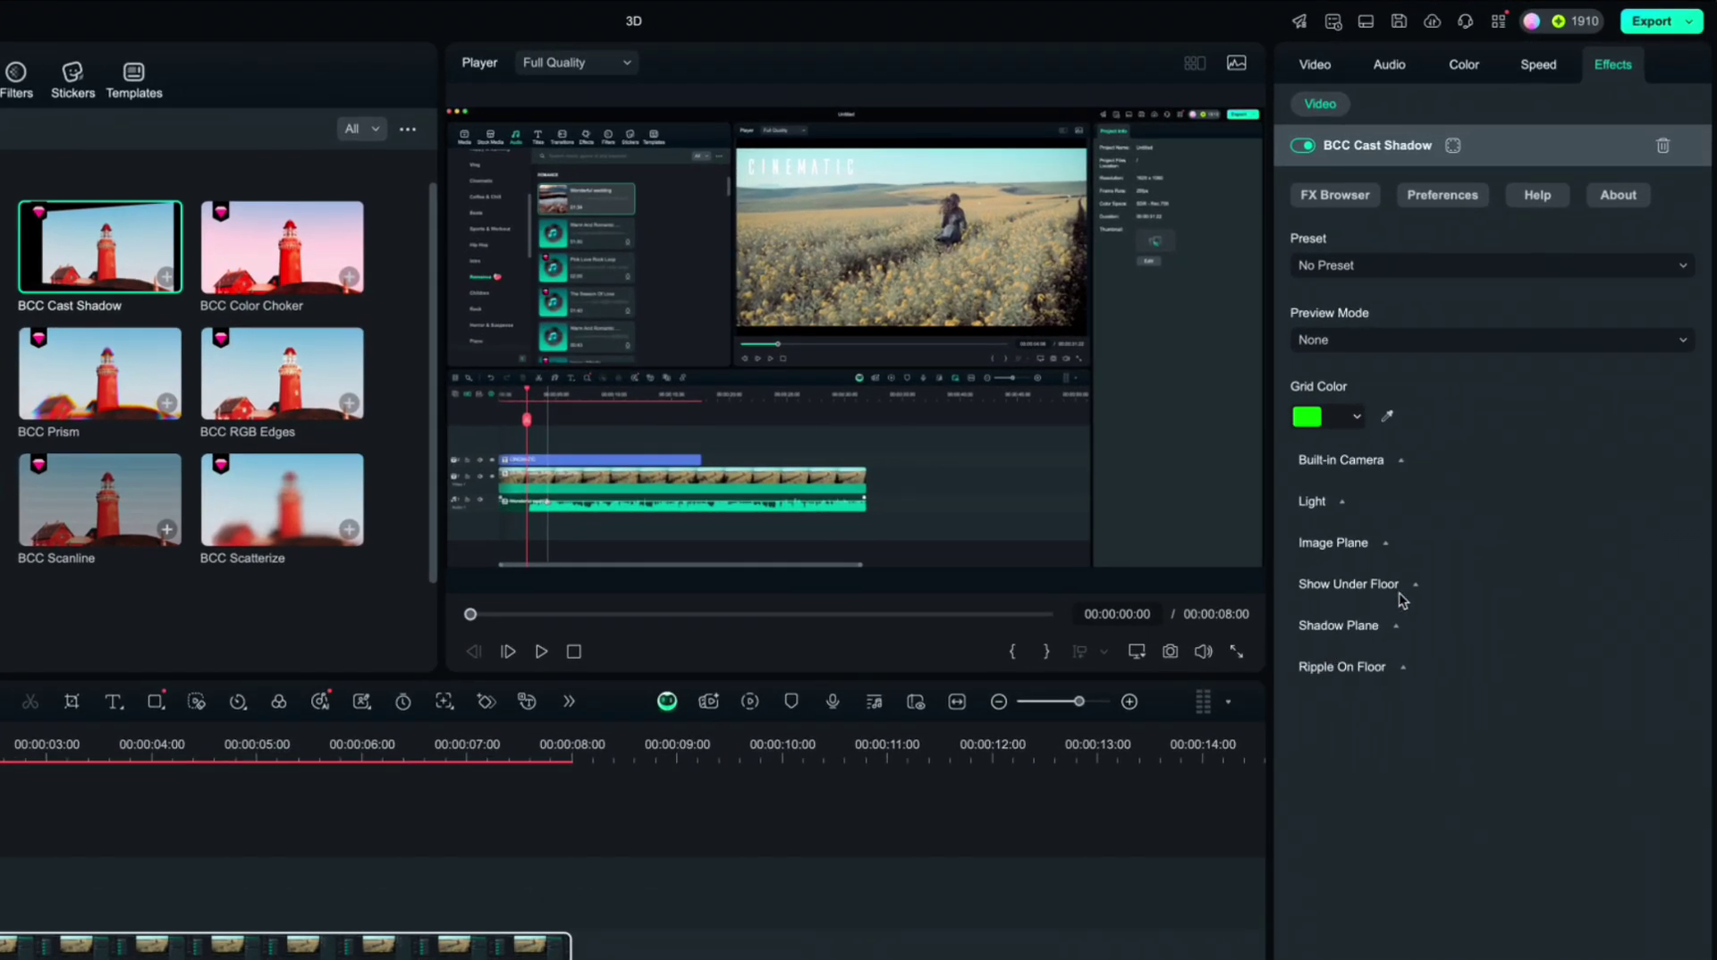
Step: Expand Image Plane and test the X, Y and Z rotations, resetting each to 0.00
left_click(1386, 542)
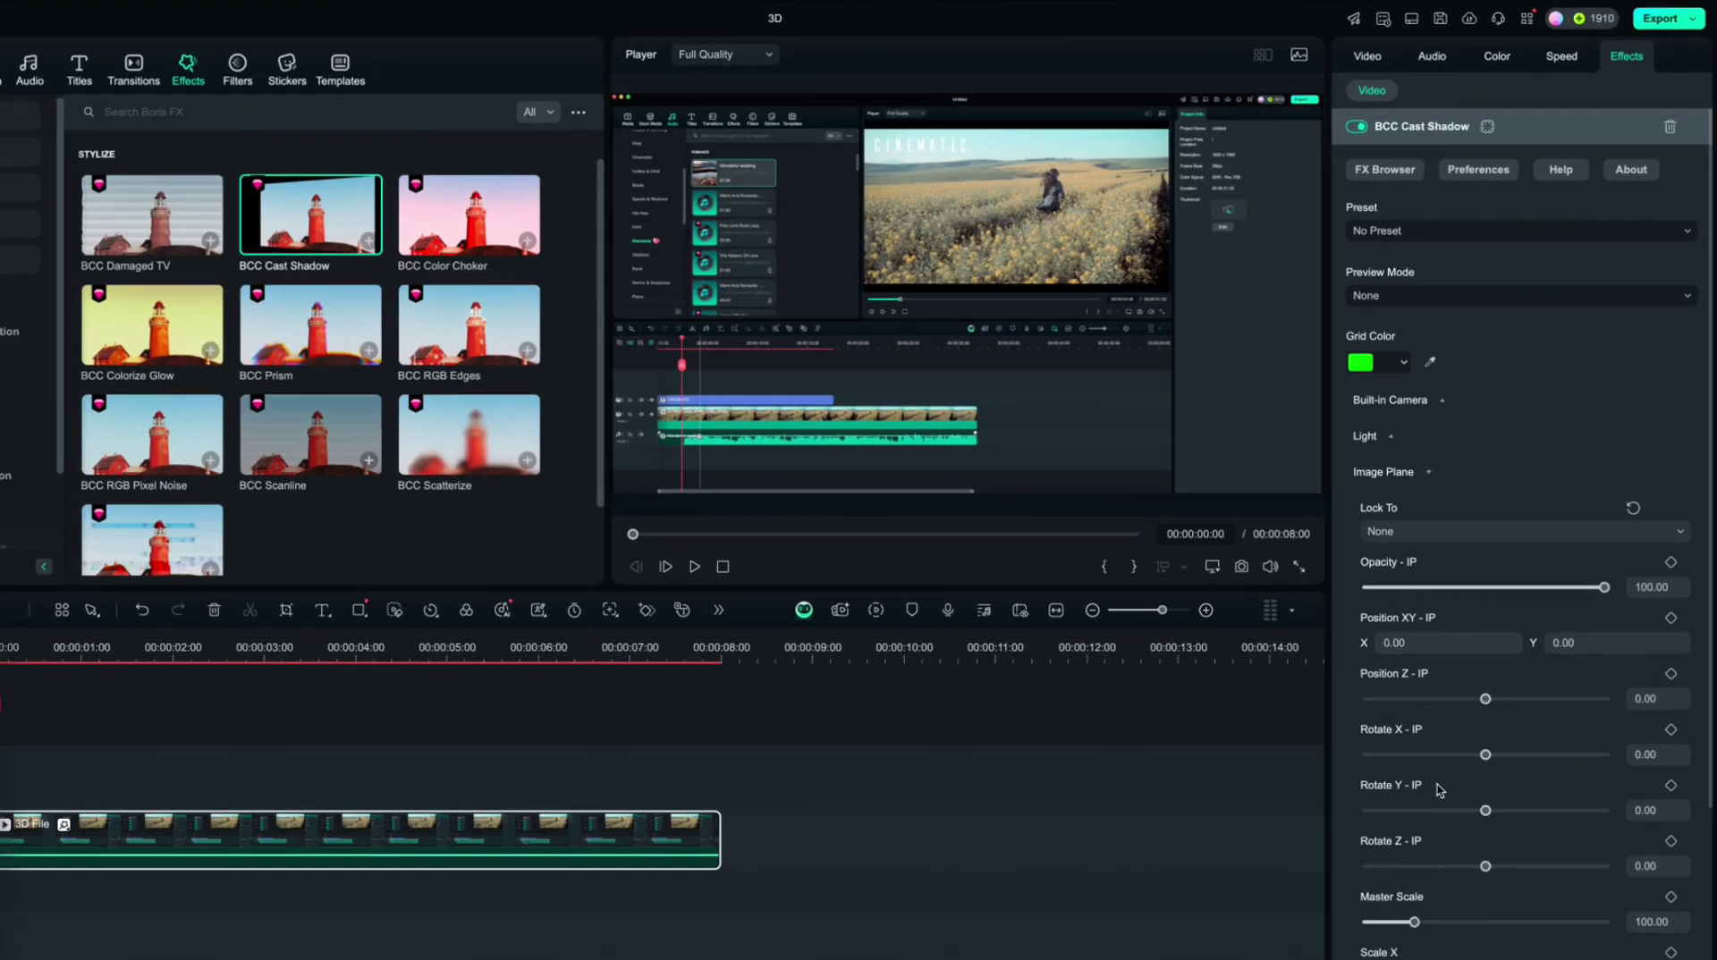
left_click(1485, 812)
left_click(1628, 790)
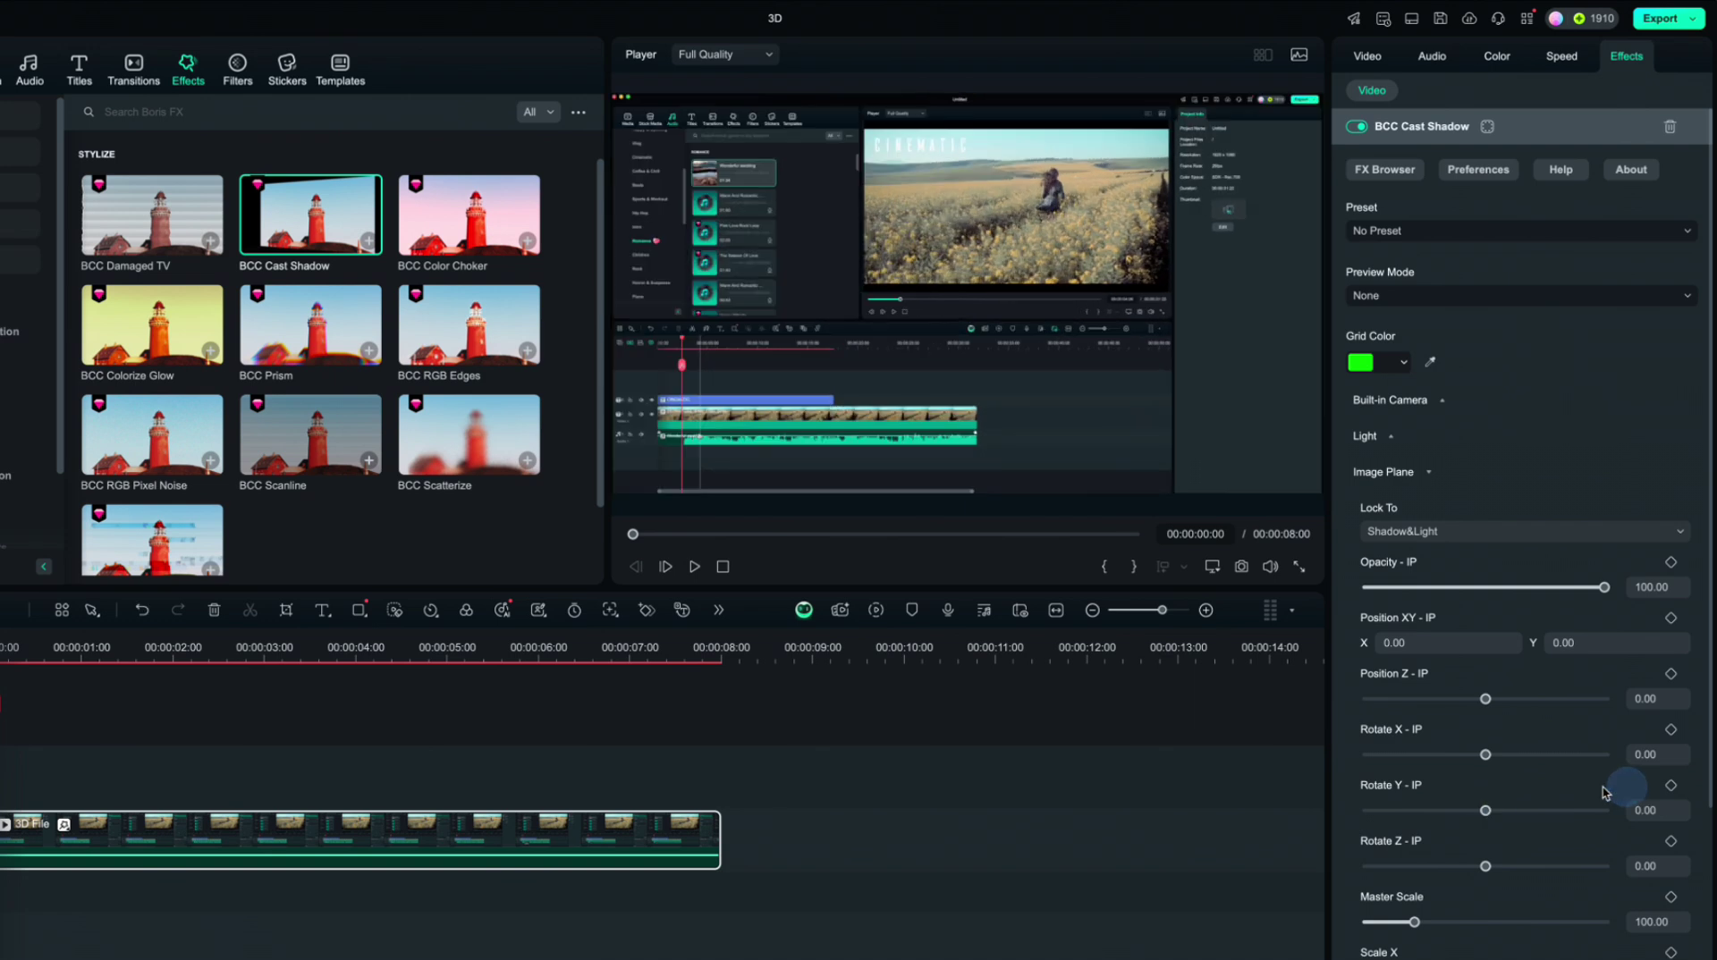
left_click_drag(1485, 756, 1485, 755)
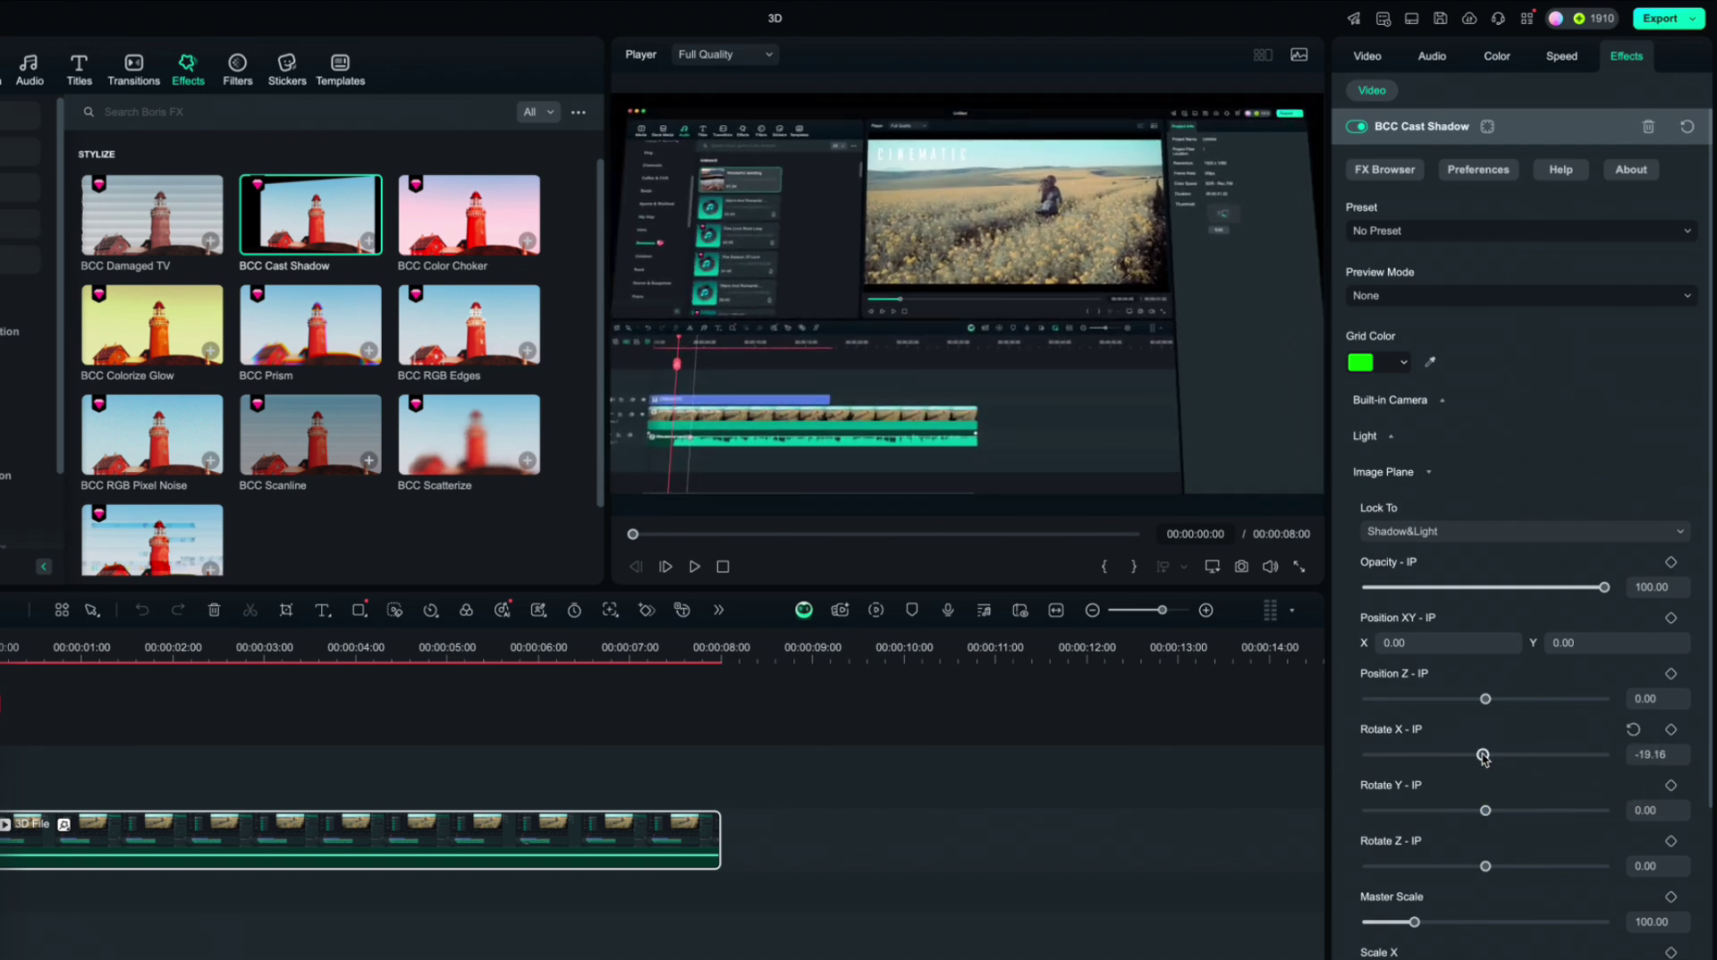
left_click(1633, 729)
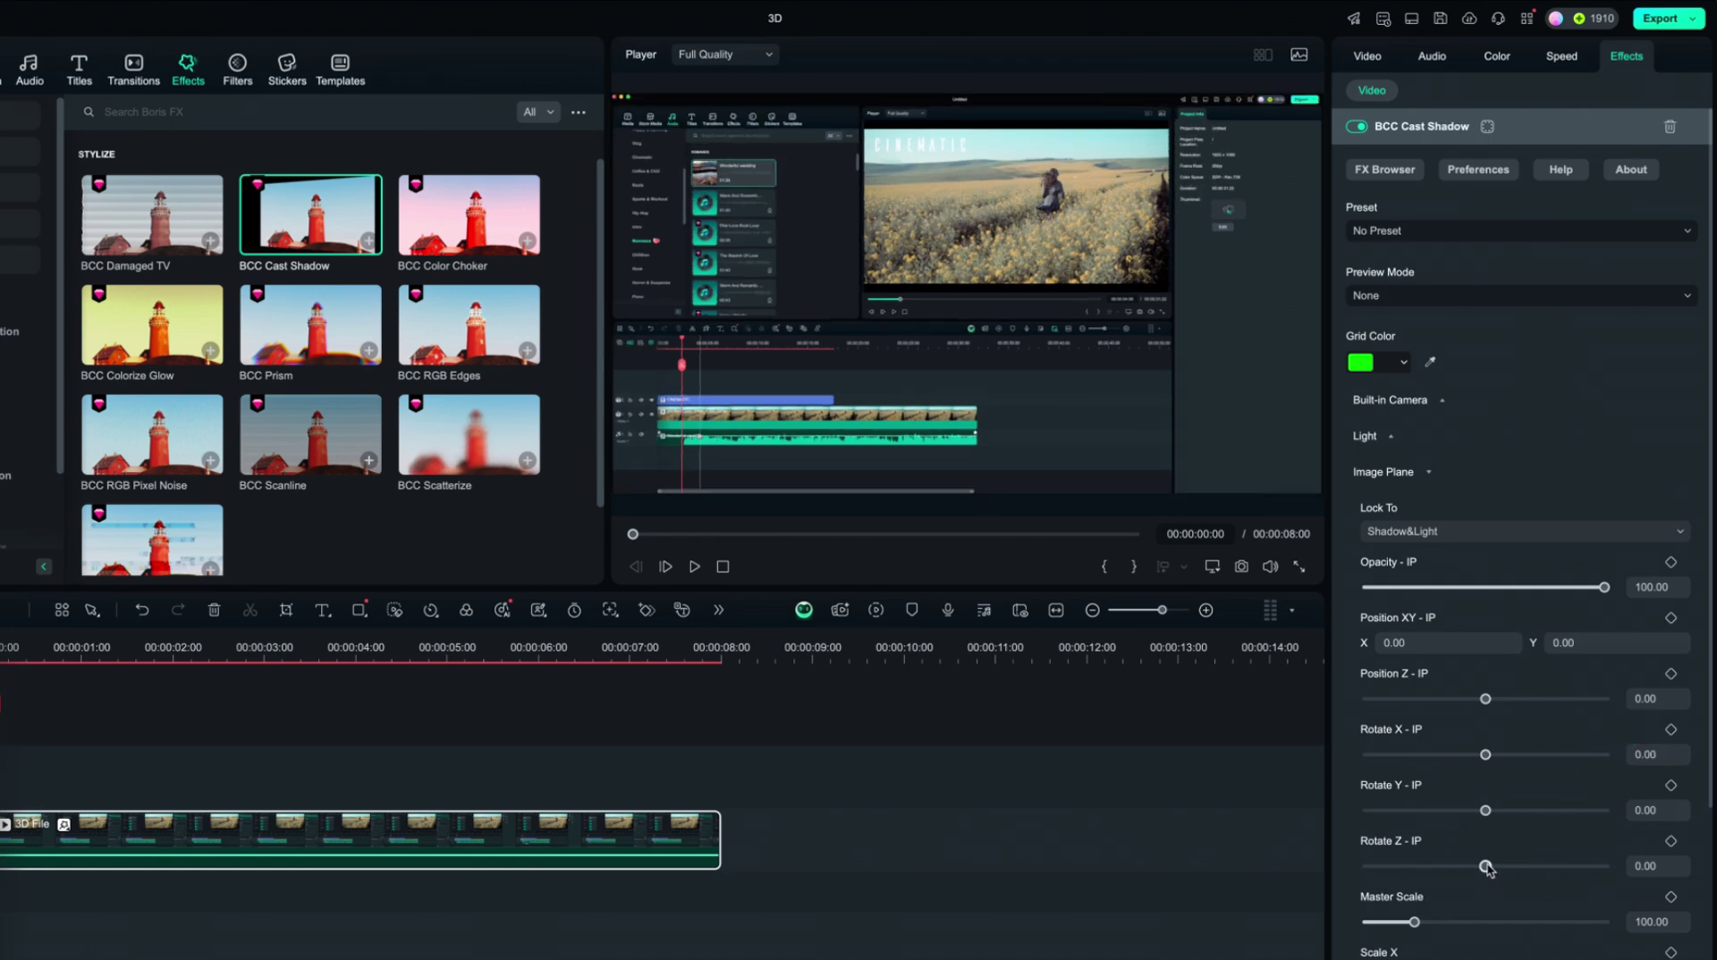
left_click_drag(1486, 866, 1487, 868)
left_click(1632, 842)
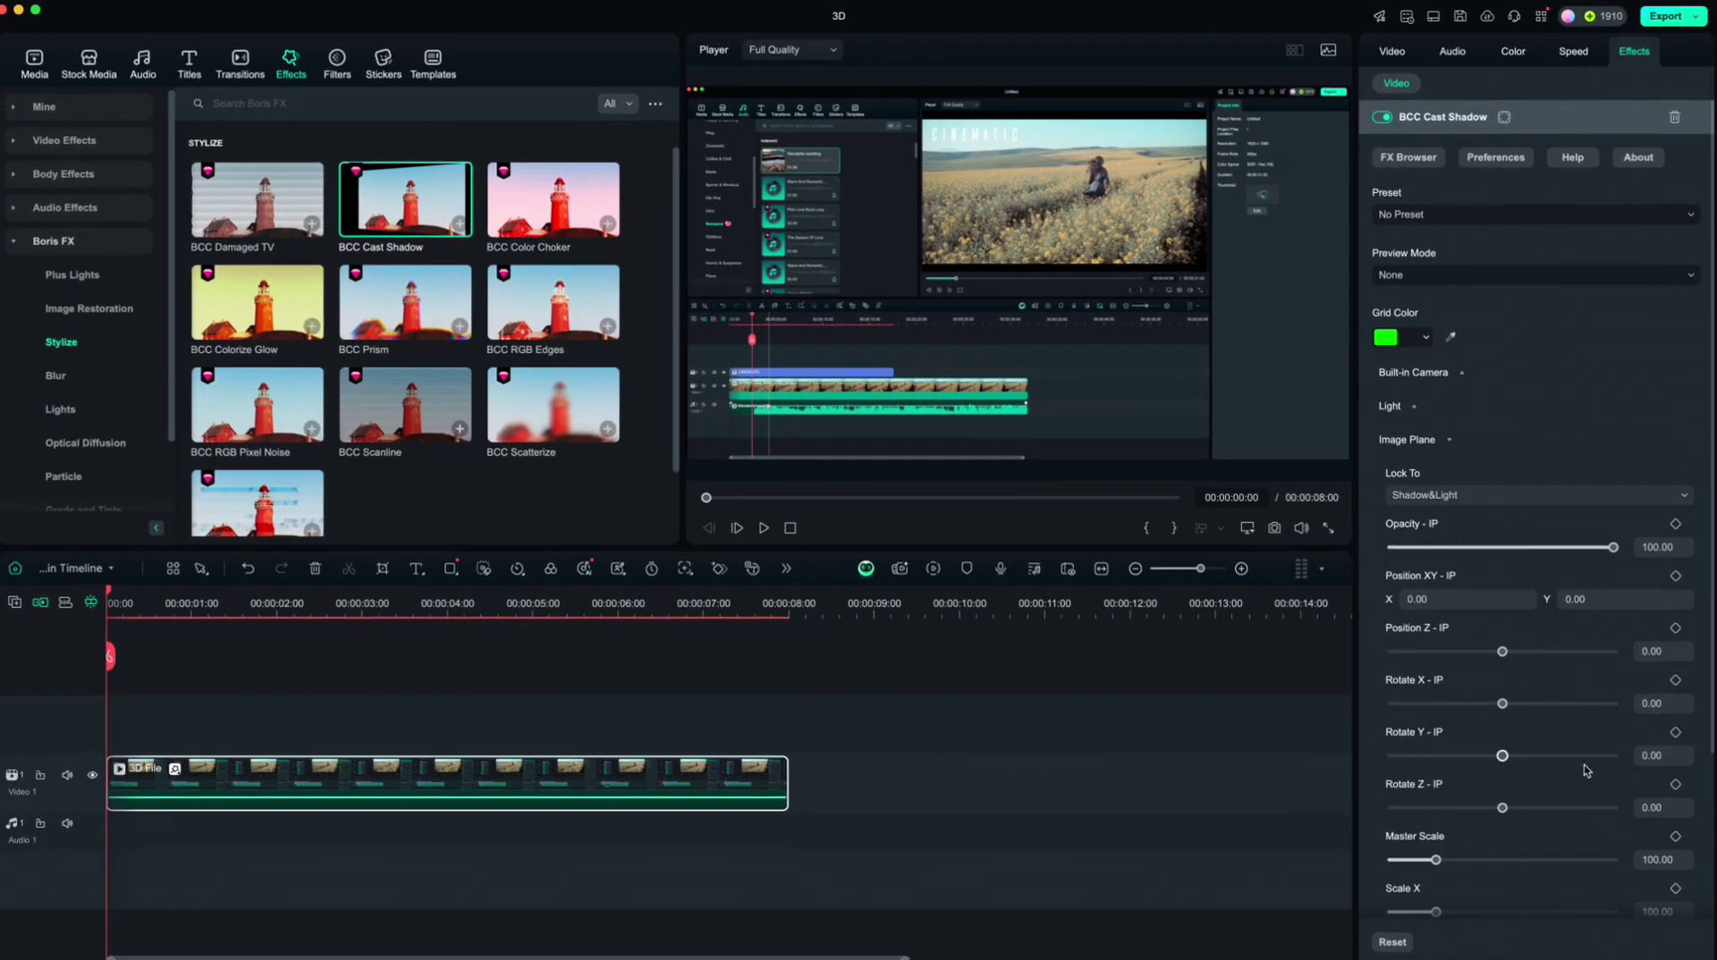
Step: Keyframe the plane at the start: Rotate X 13.69, Master Scale 142.59, Position Y 73
left_click(1676, 575)
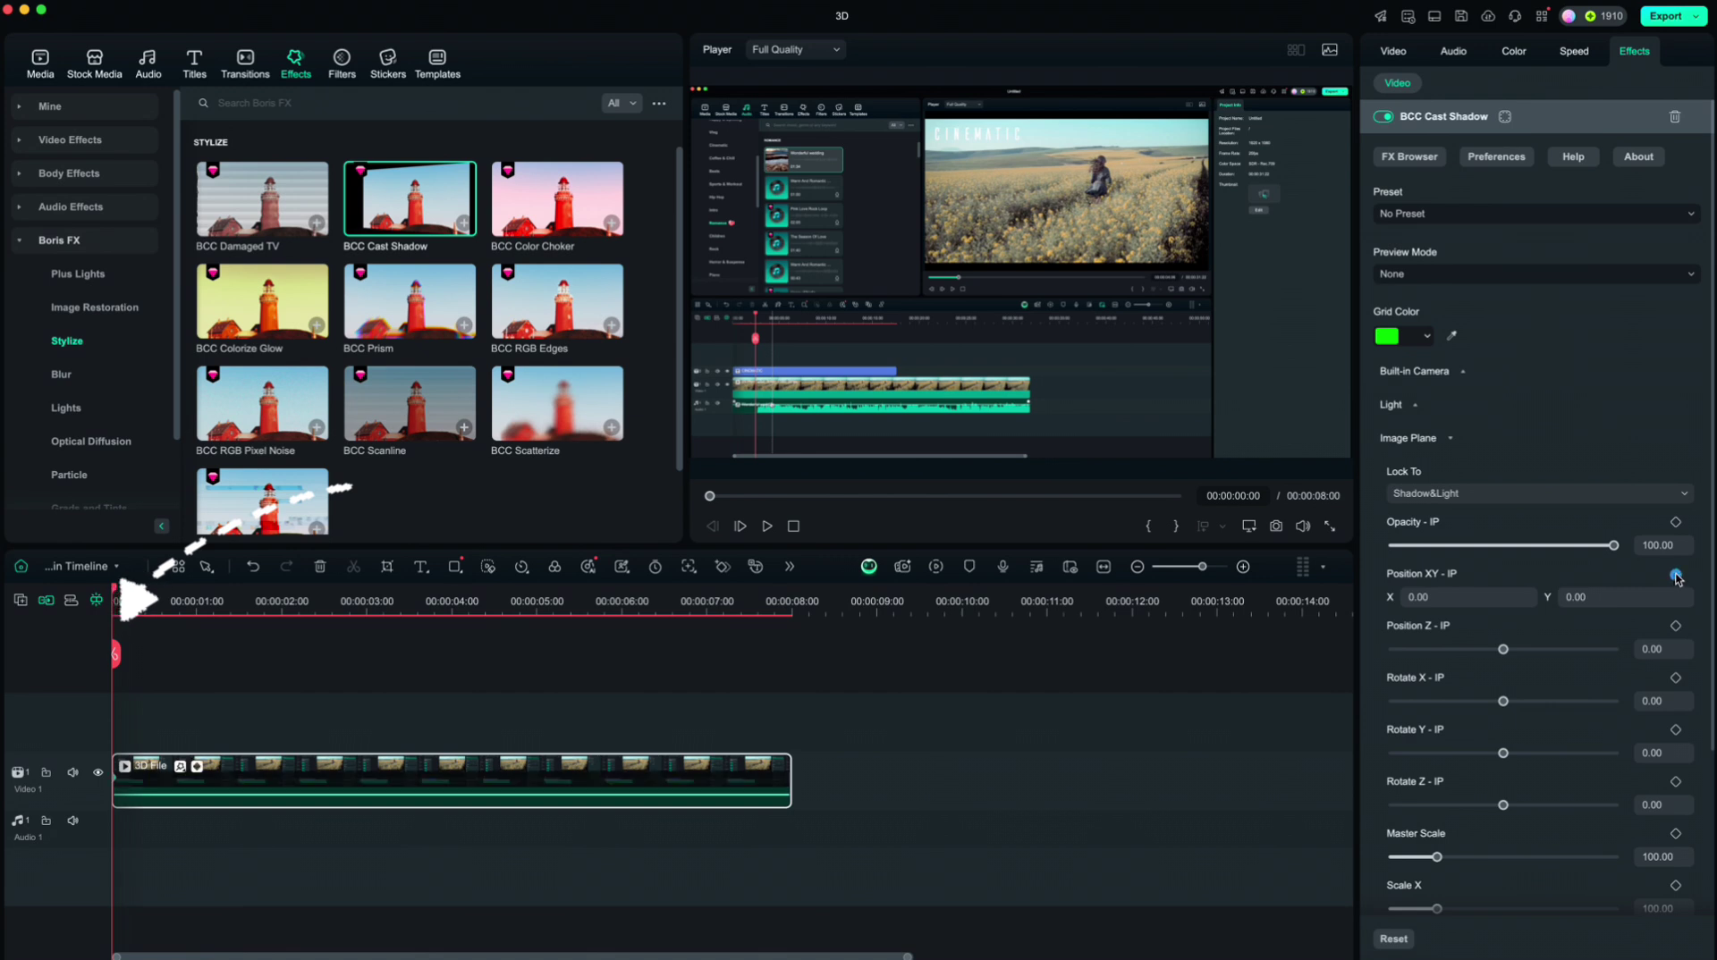
left_click(1676, 678)
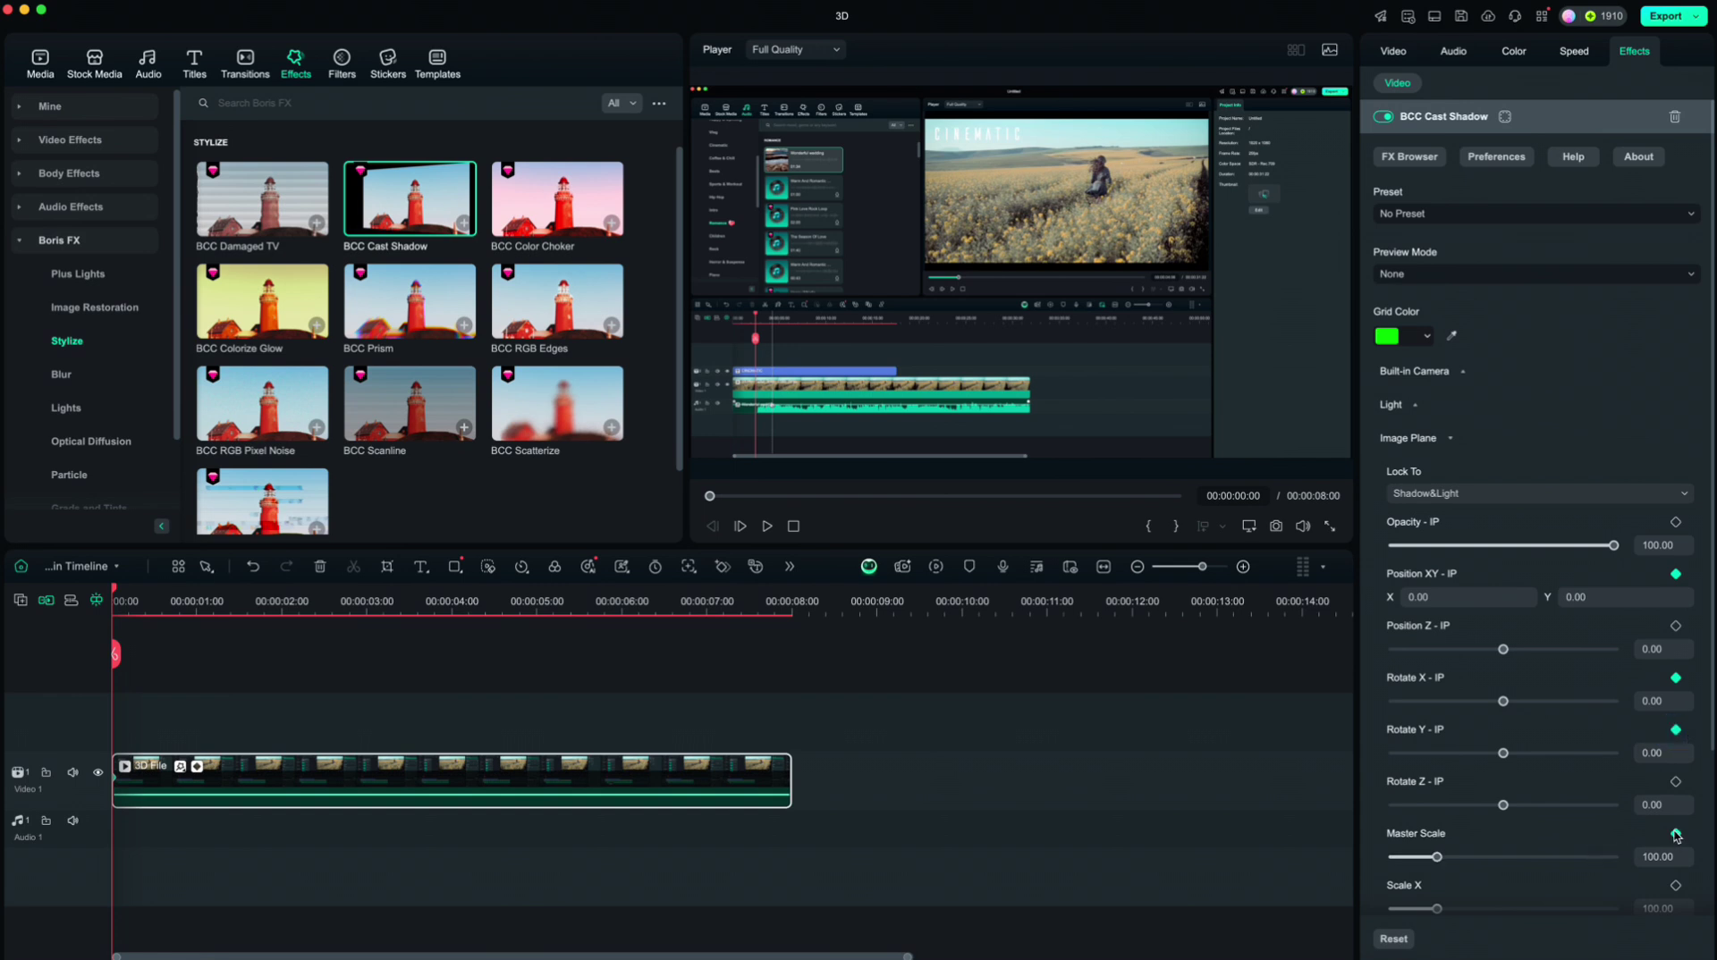
left_click_drag(1503, 706, 1501, 757)
left_click_drag(1436, 859, 1456, 859)
left_click_drag(1571, 604, 1635, 600)
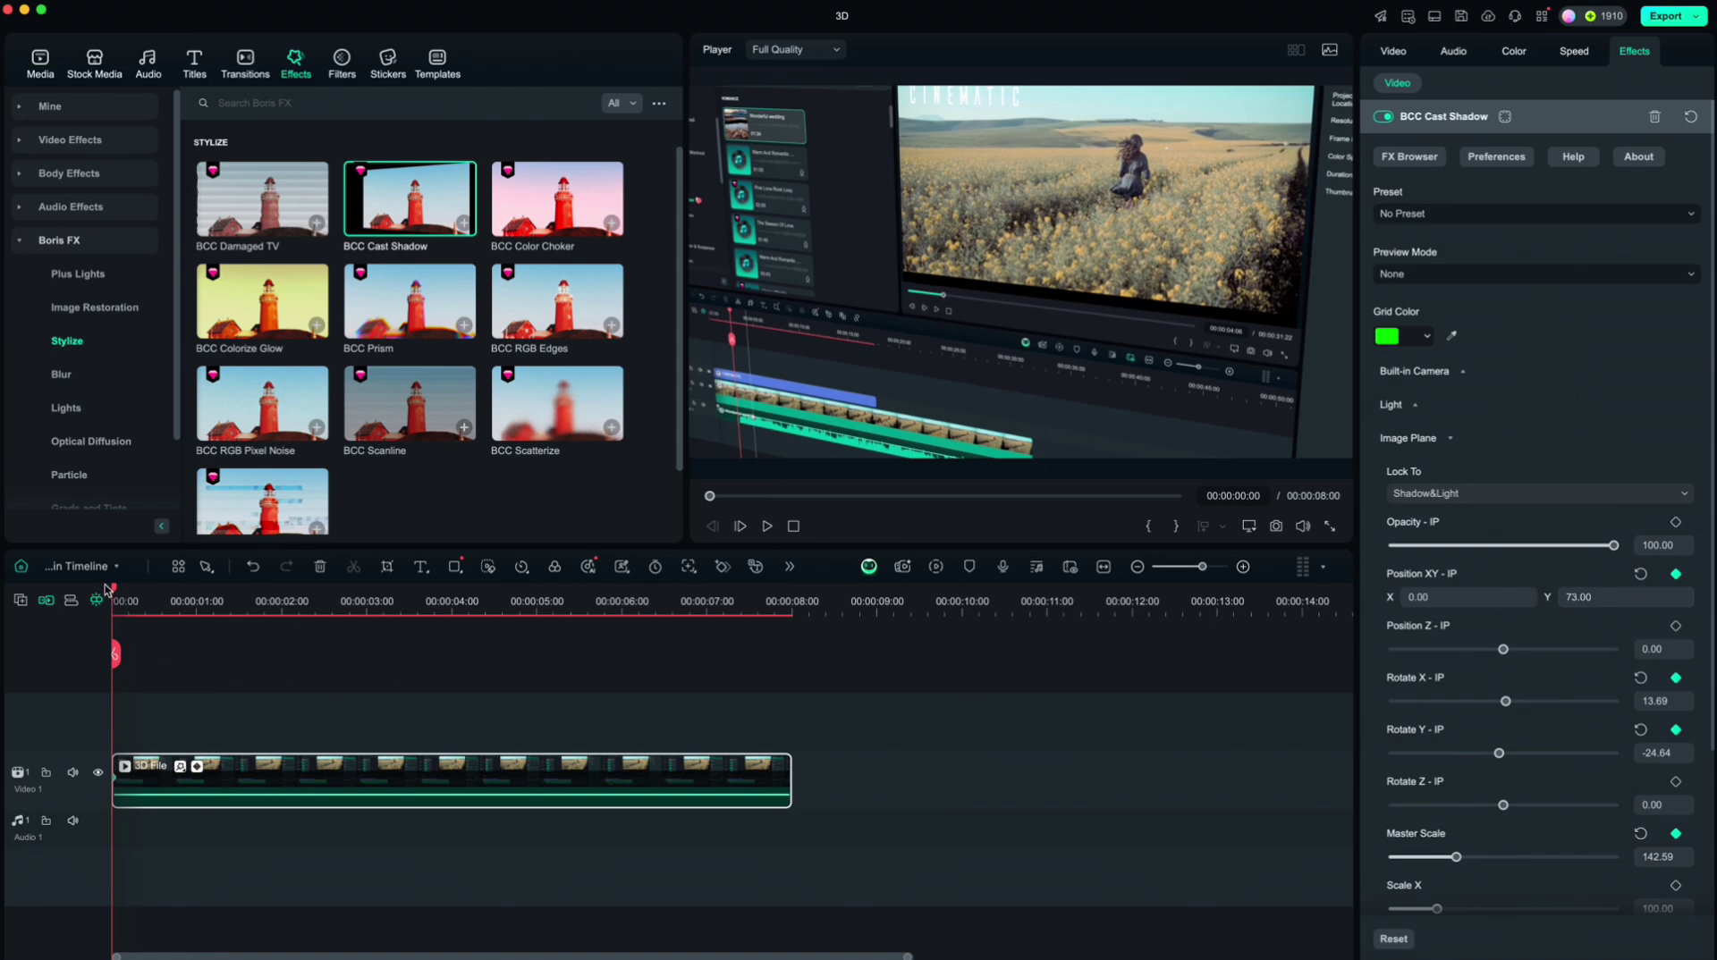
Step: At 00:00:08:00 set Rotate X -13.69, Rotate Y 41.06, Position 368/-132, Master Scale 150.19
left_click_drag(107, 588, 786, 626)
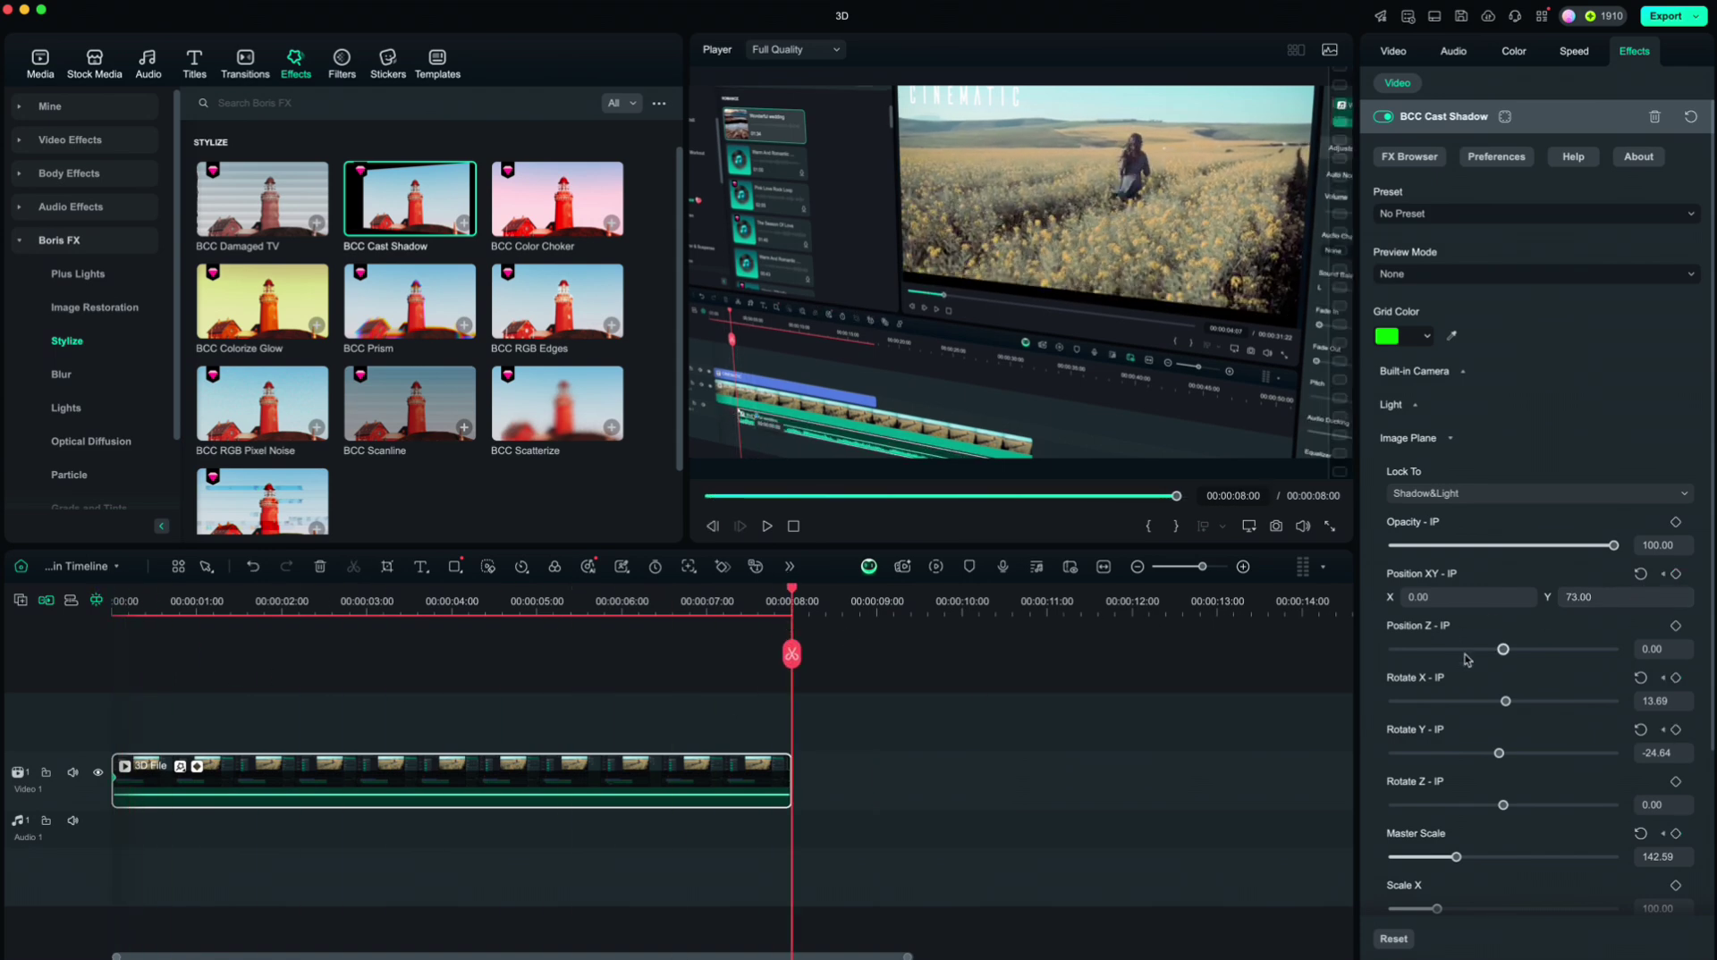
left_click_drag(1505, 701, 1502, 703)
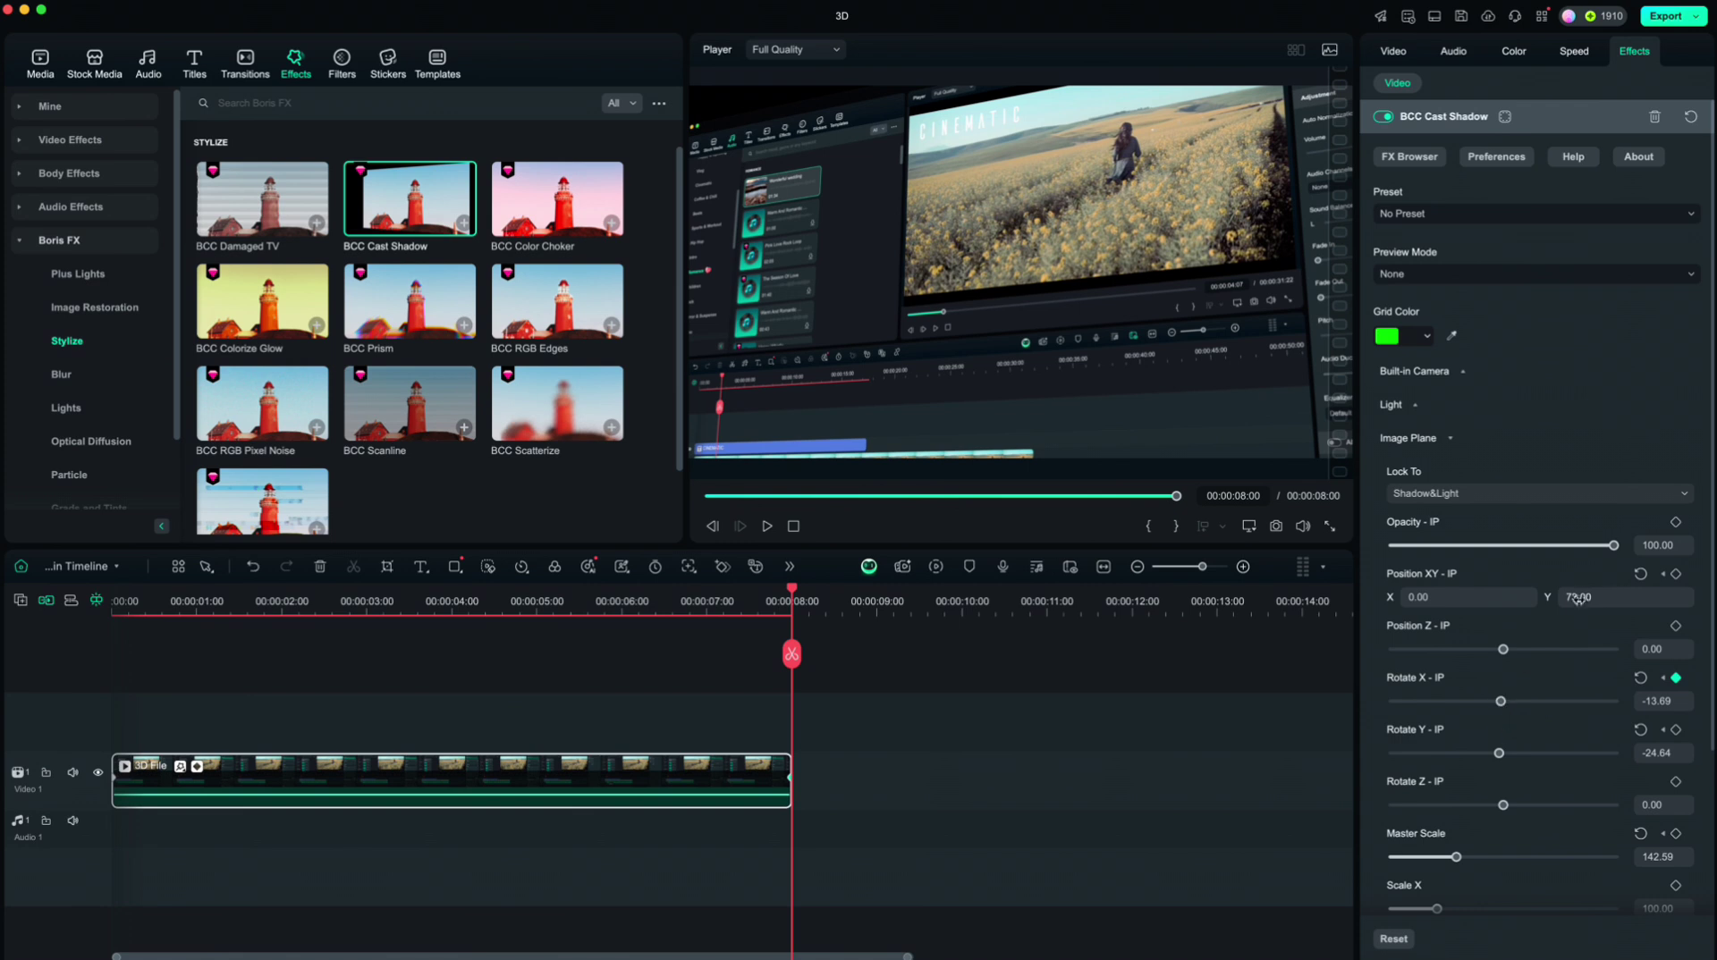
left_click_drag(1577, 592, 1407, 633)
left_click_drag(1498, 753, 1511, 757)
left_click_drag(1423, 597, 1488, 599)
left_click_drag(1459, 861, 1462, 861)
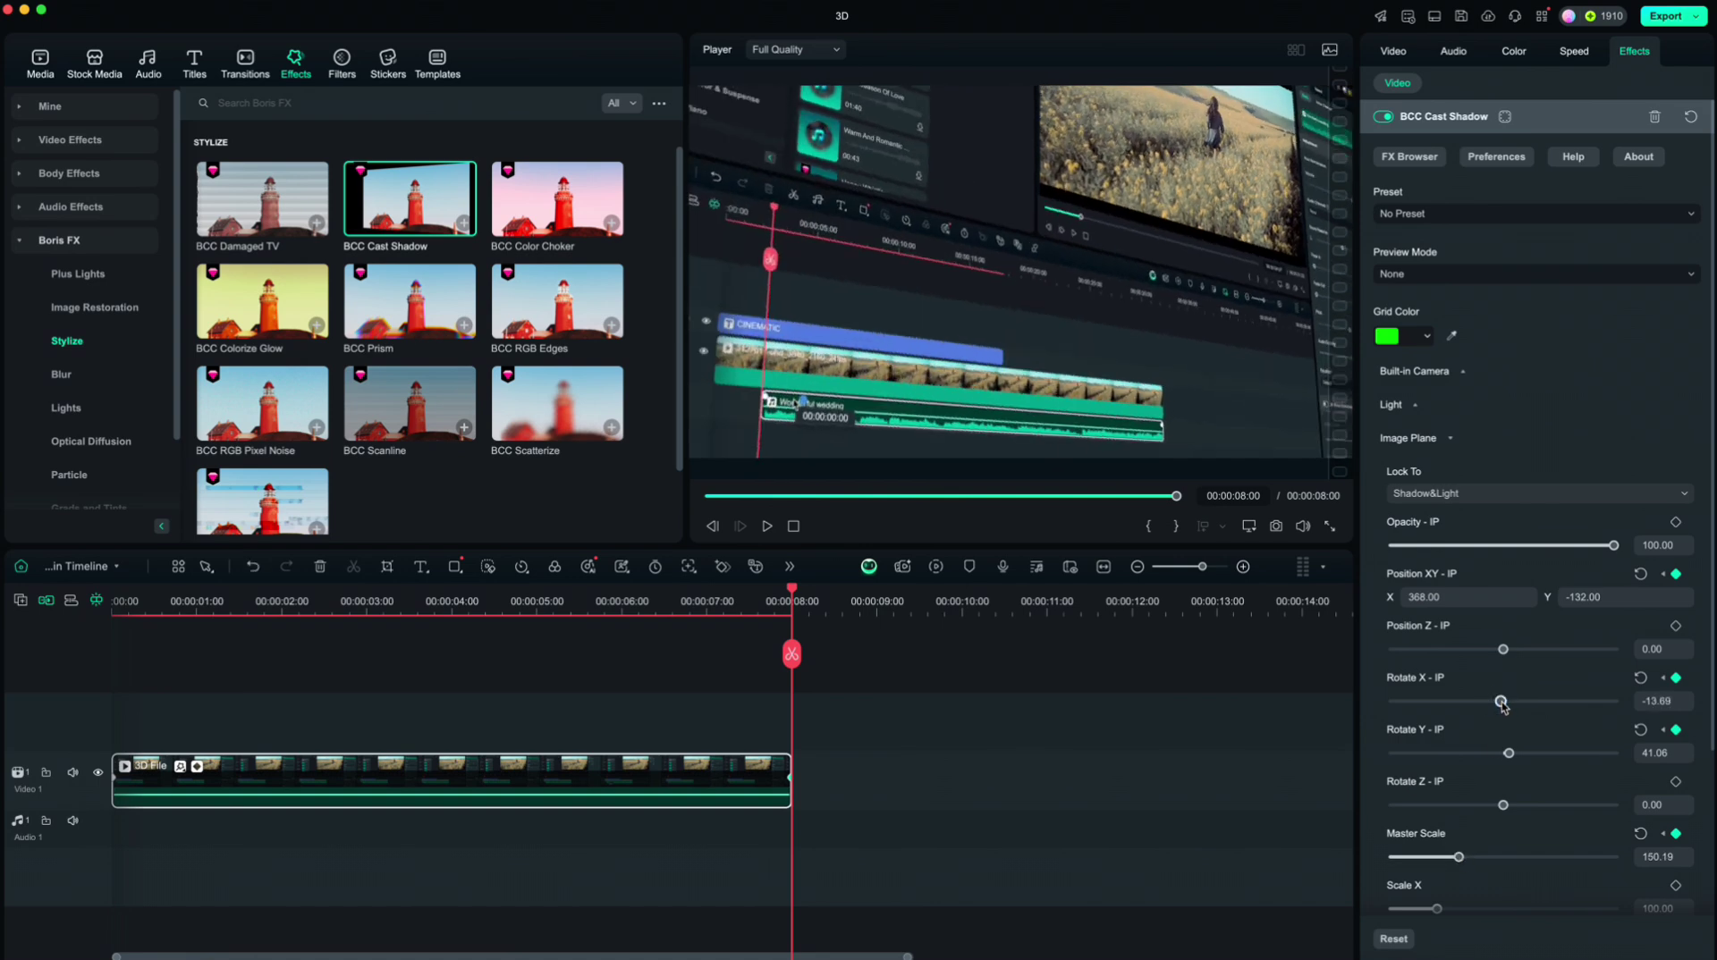
left_click_drag(790, 590, 118, 592)
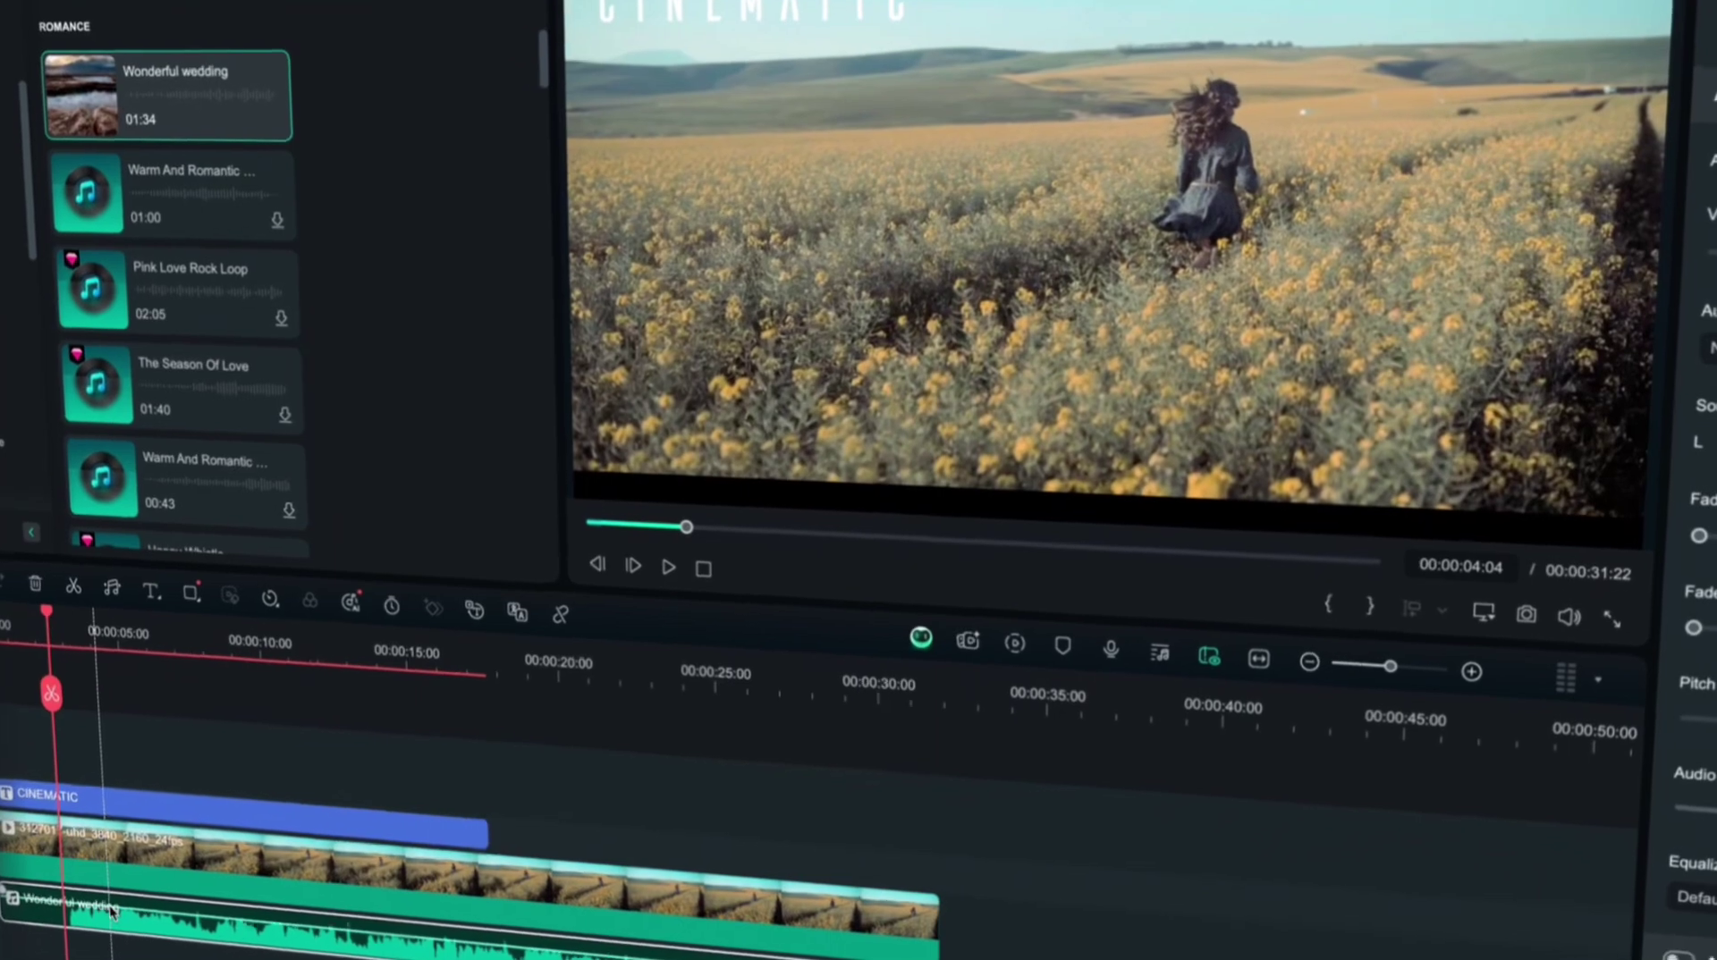